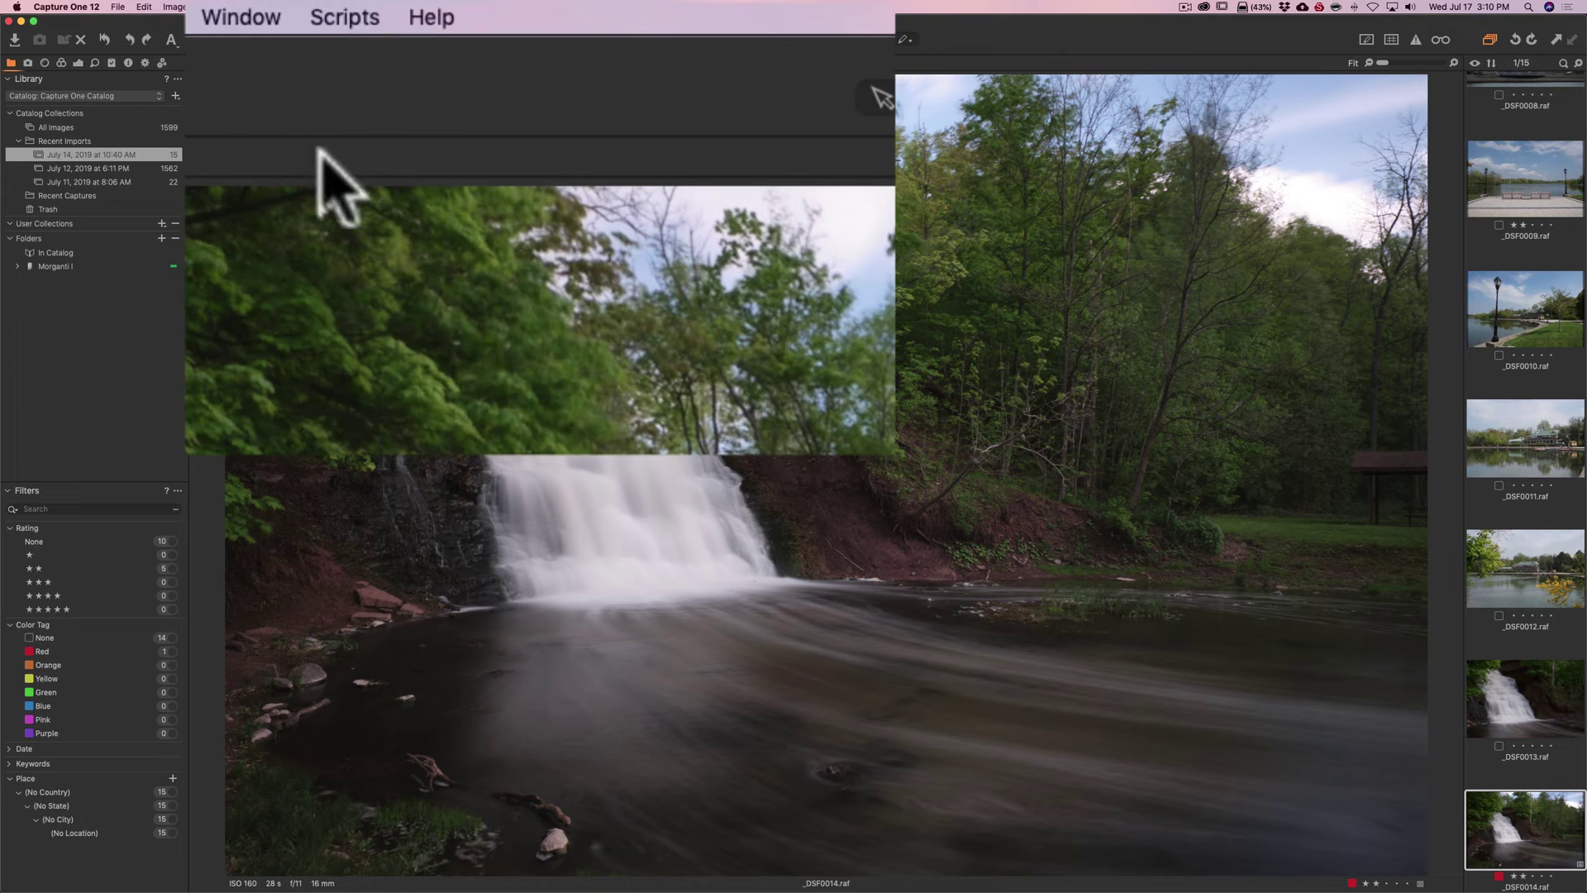
Try the Simplified workspace and return to the Default workspace.
left_click(421, 6)
mouse_move(266, 56)
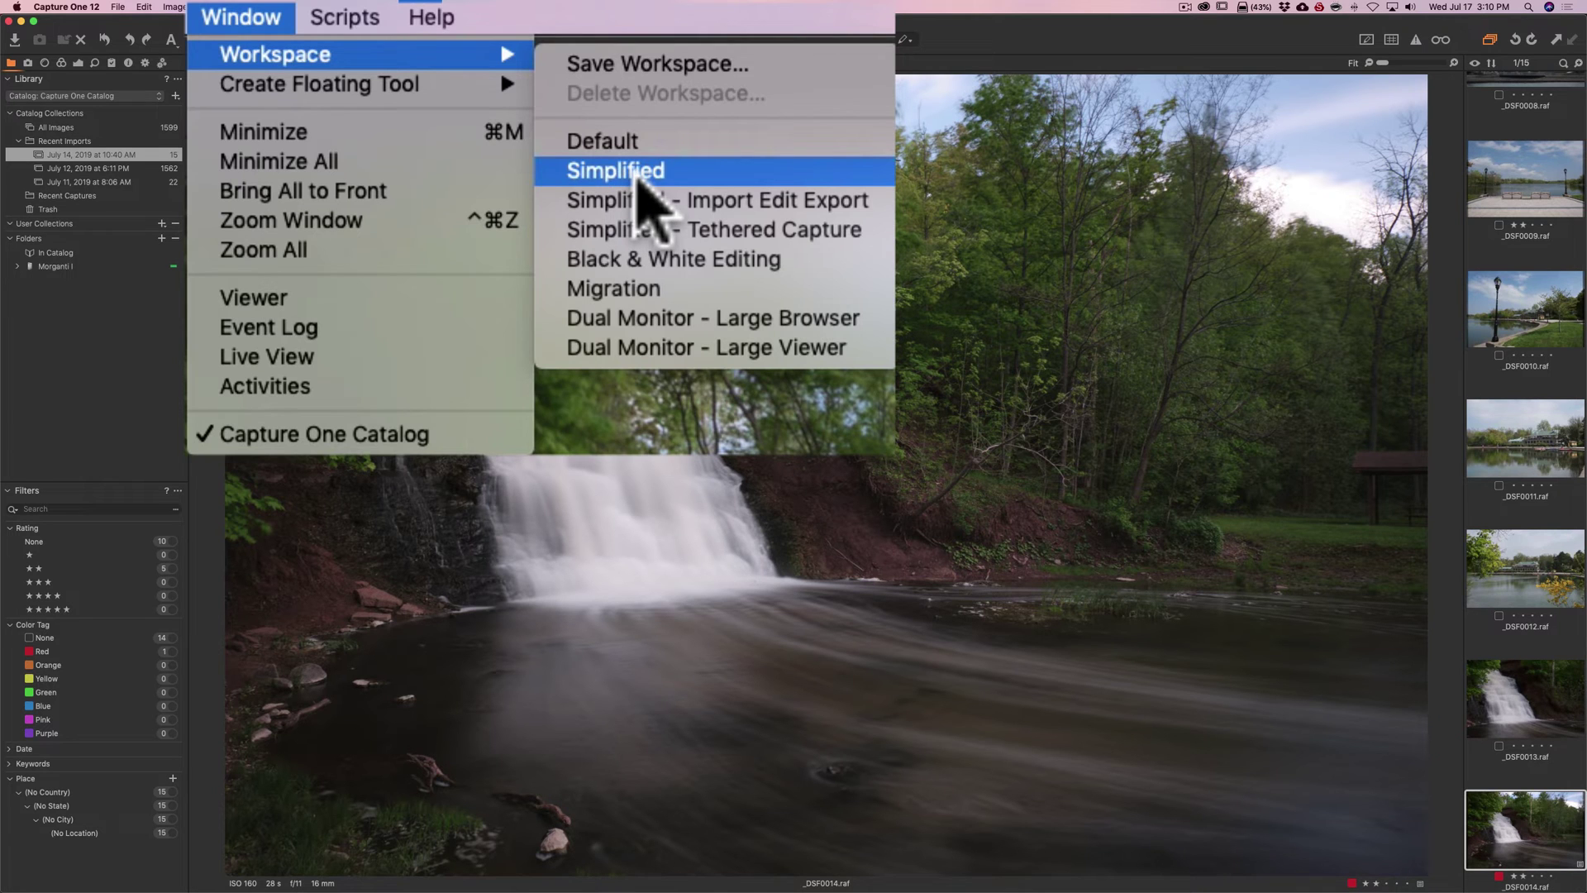
left_click(617, 179)
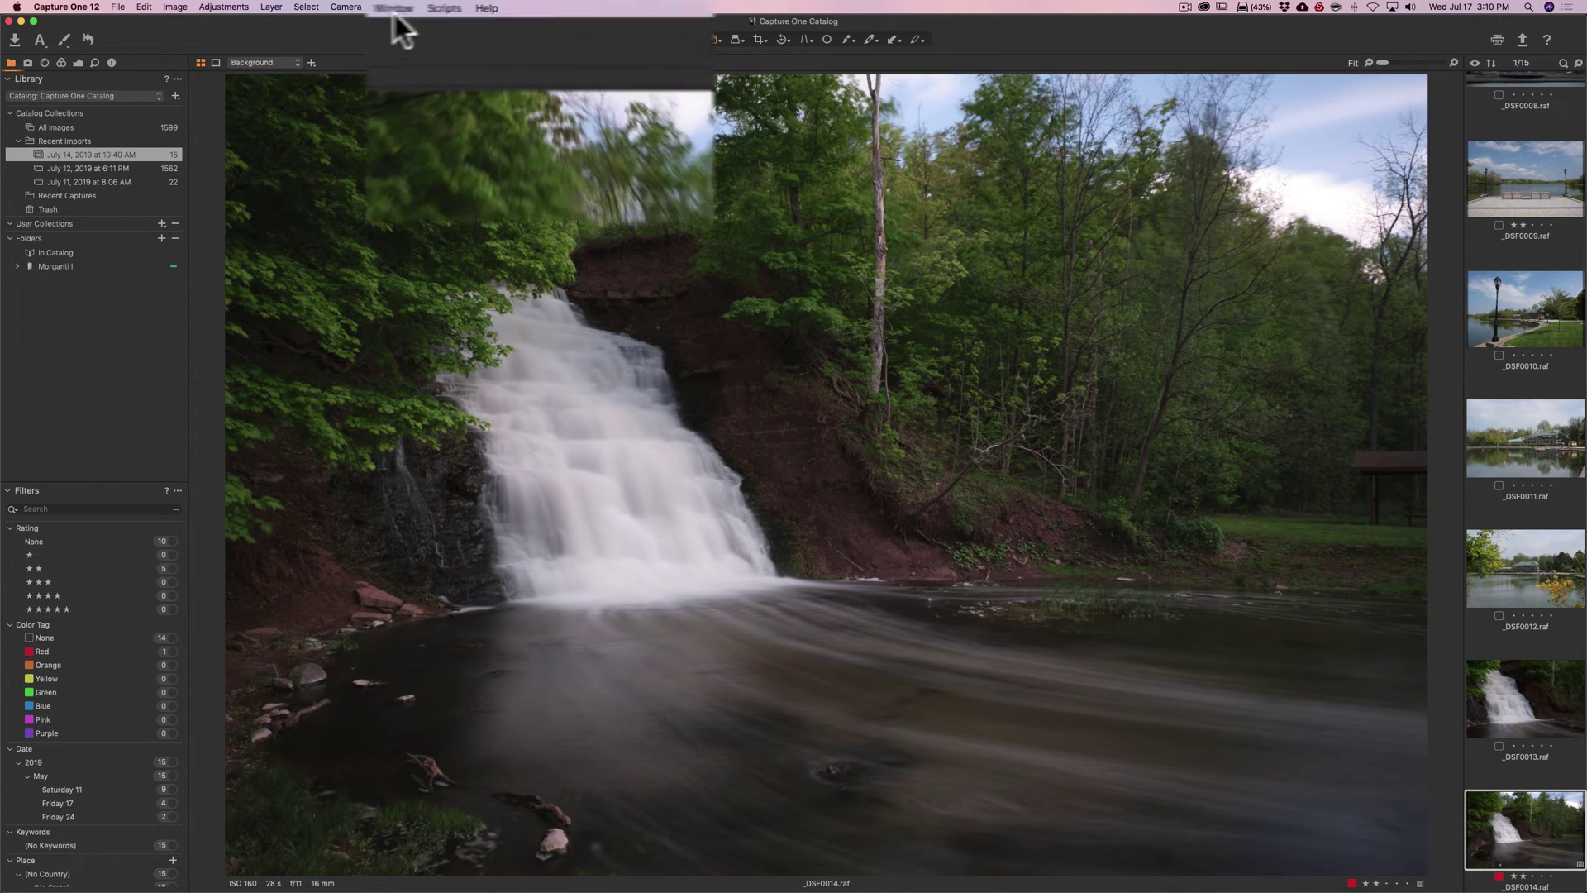
left_click(267, 24)
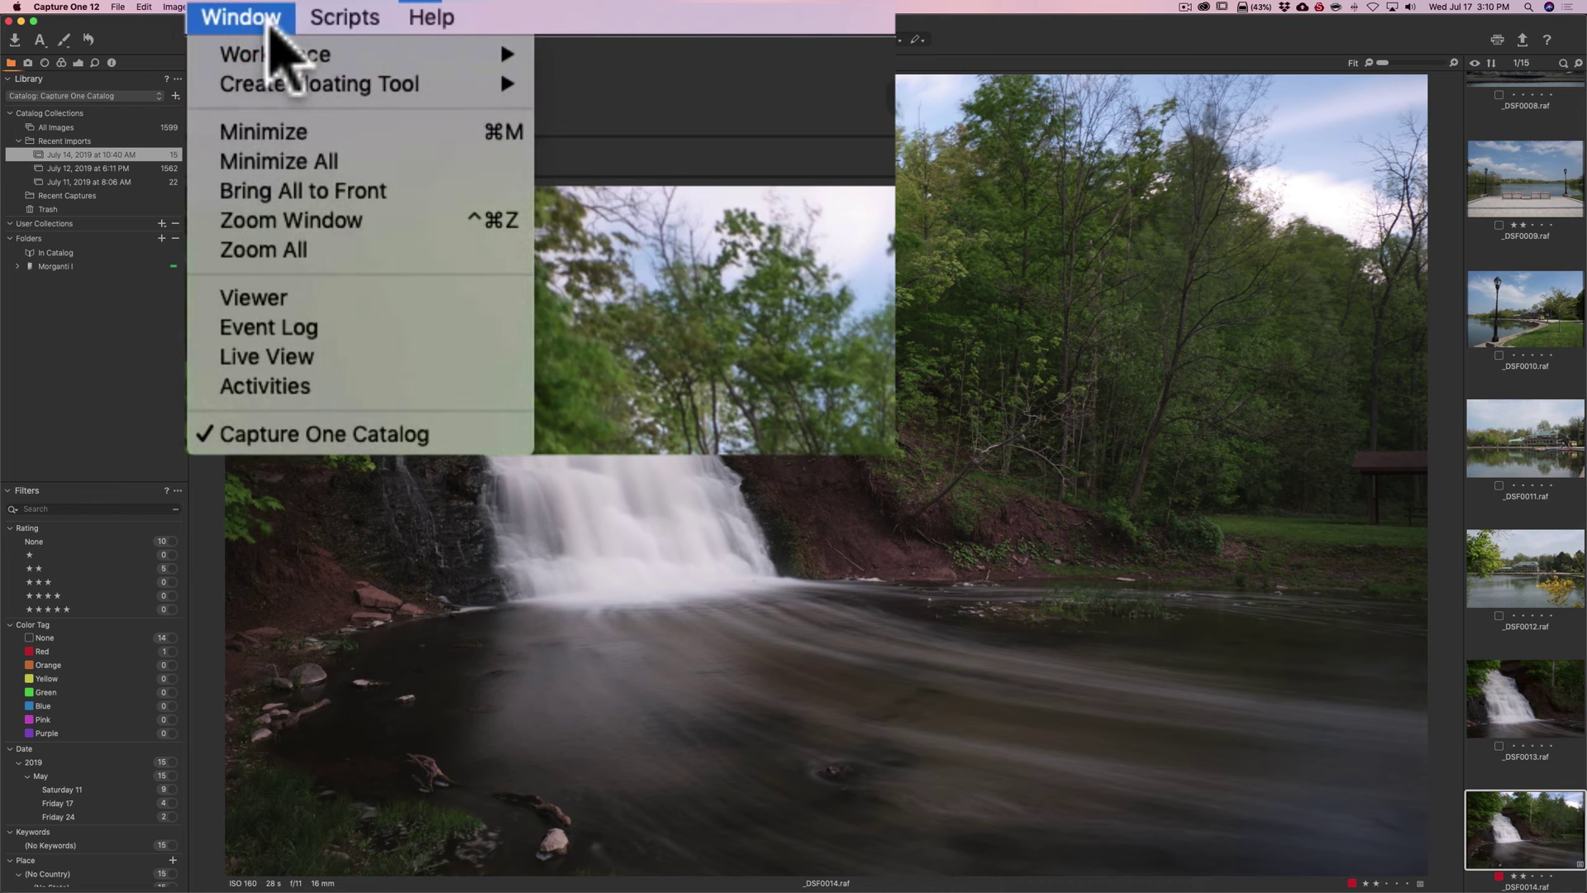
mouse_move(347, 54)
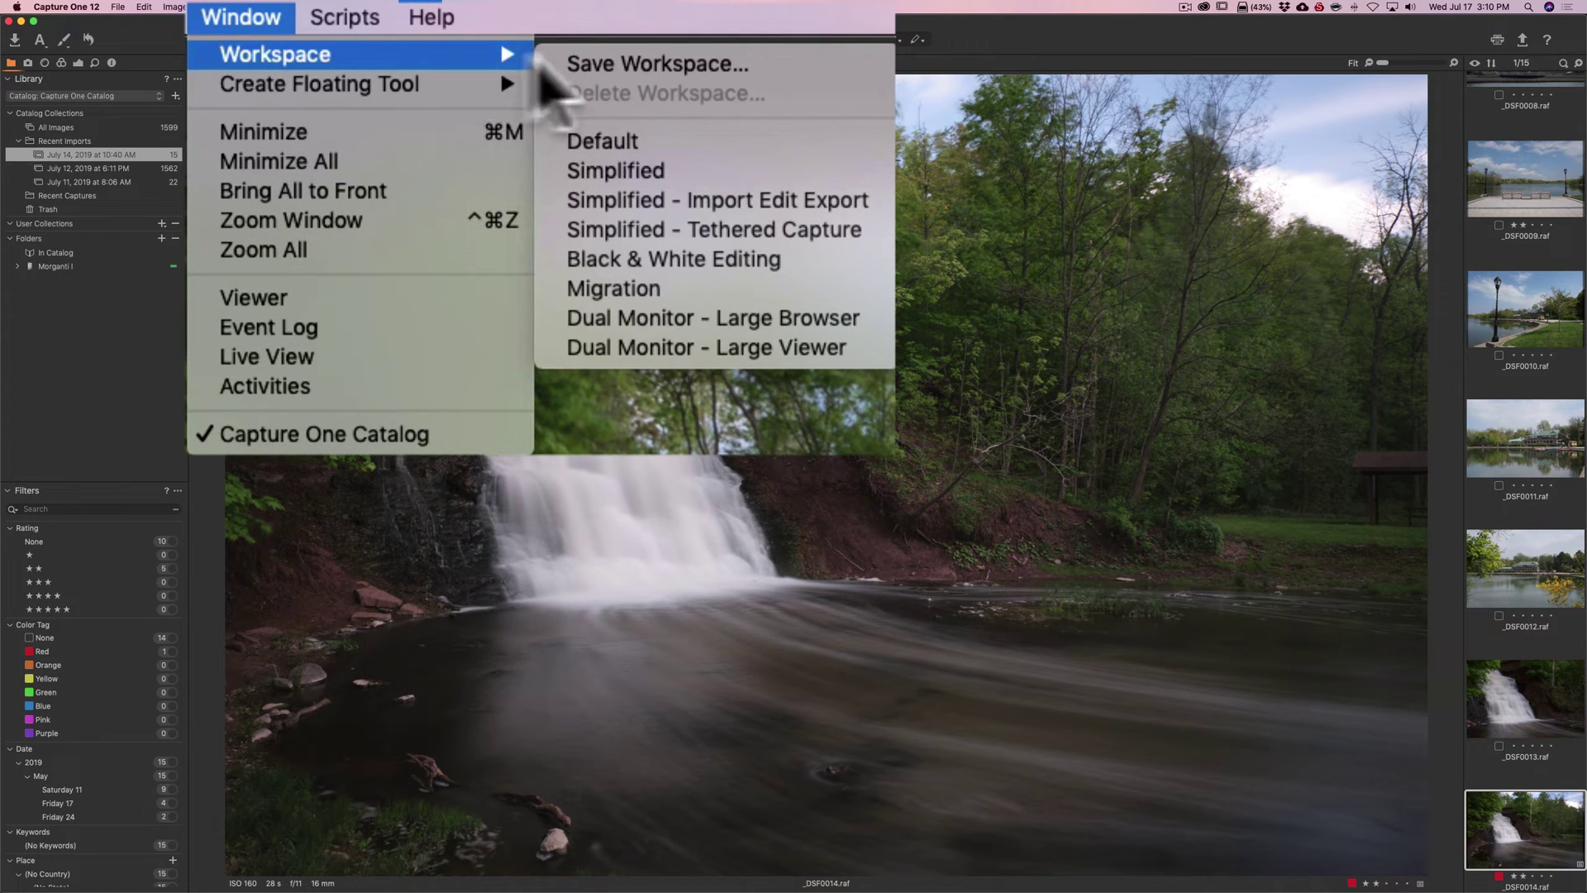
left_click(632, 139)
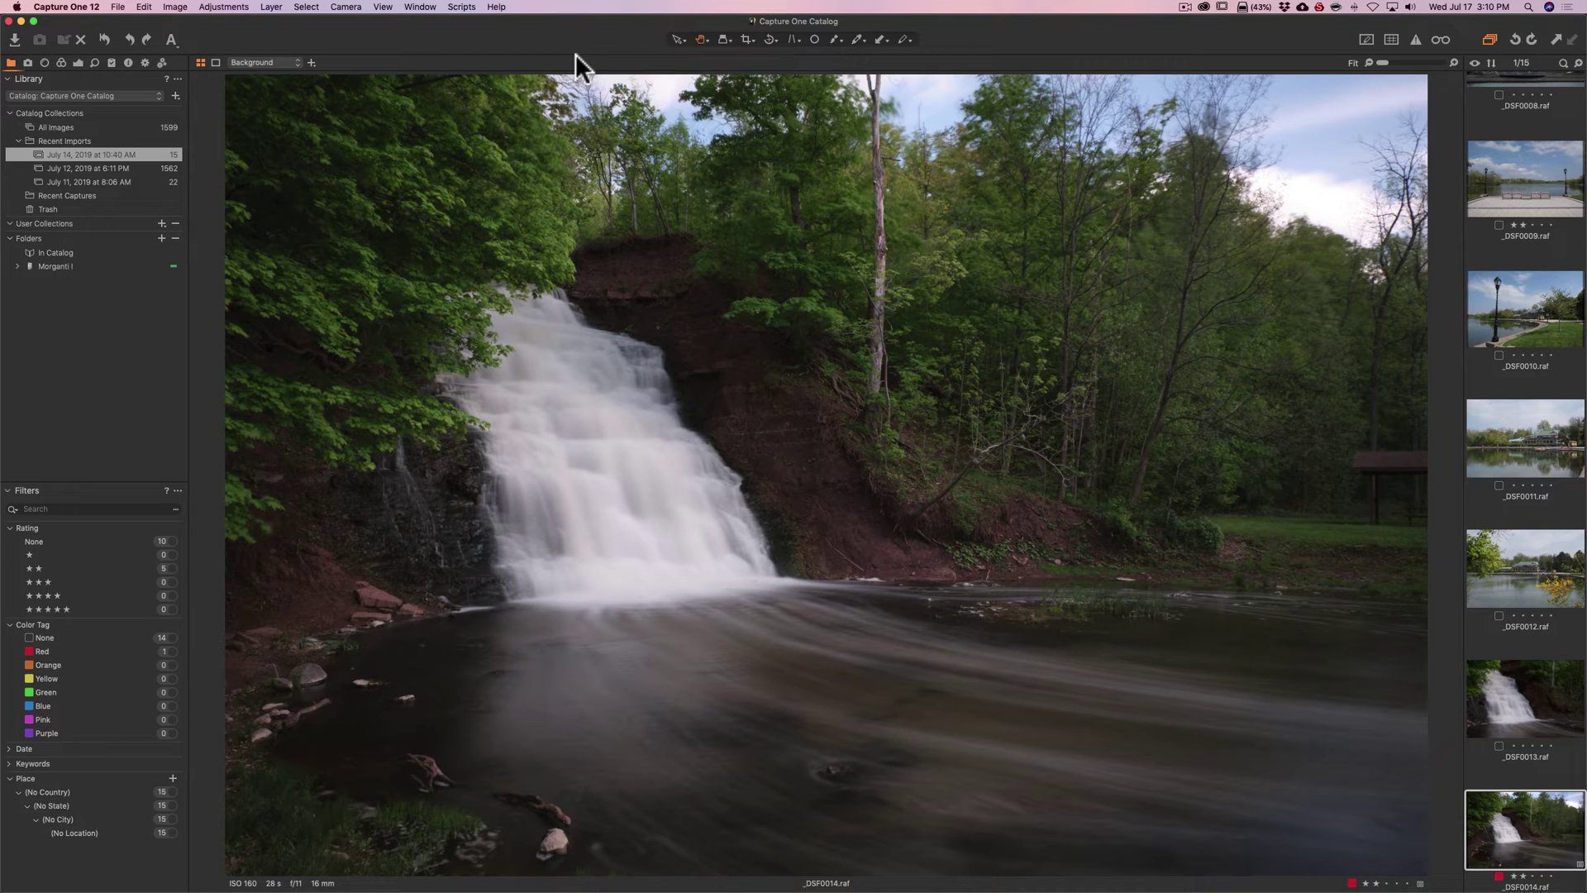
left_click(431, 6)
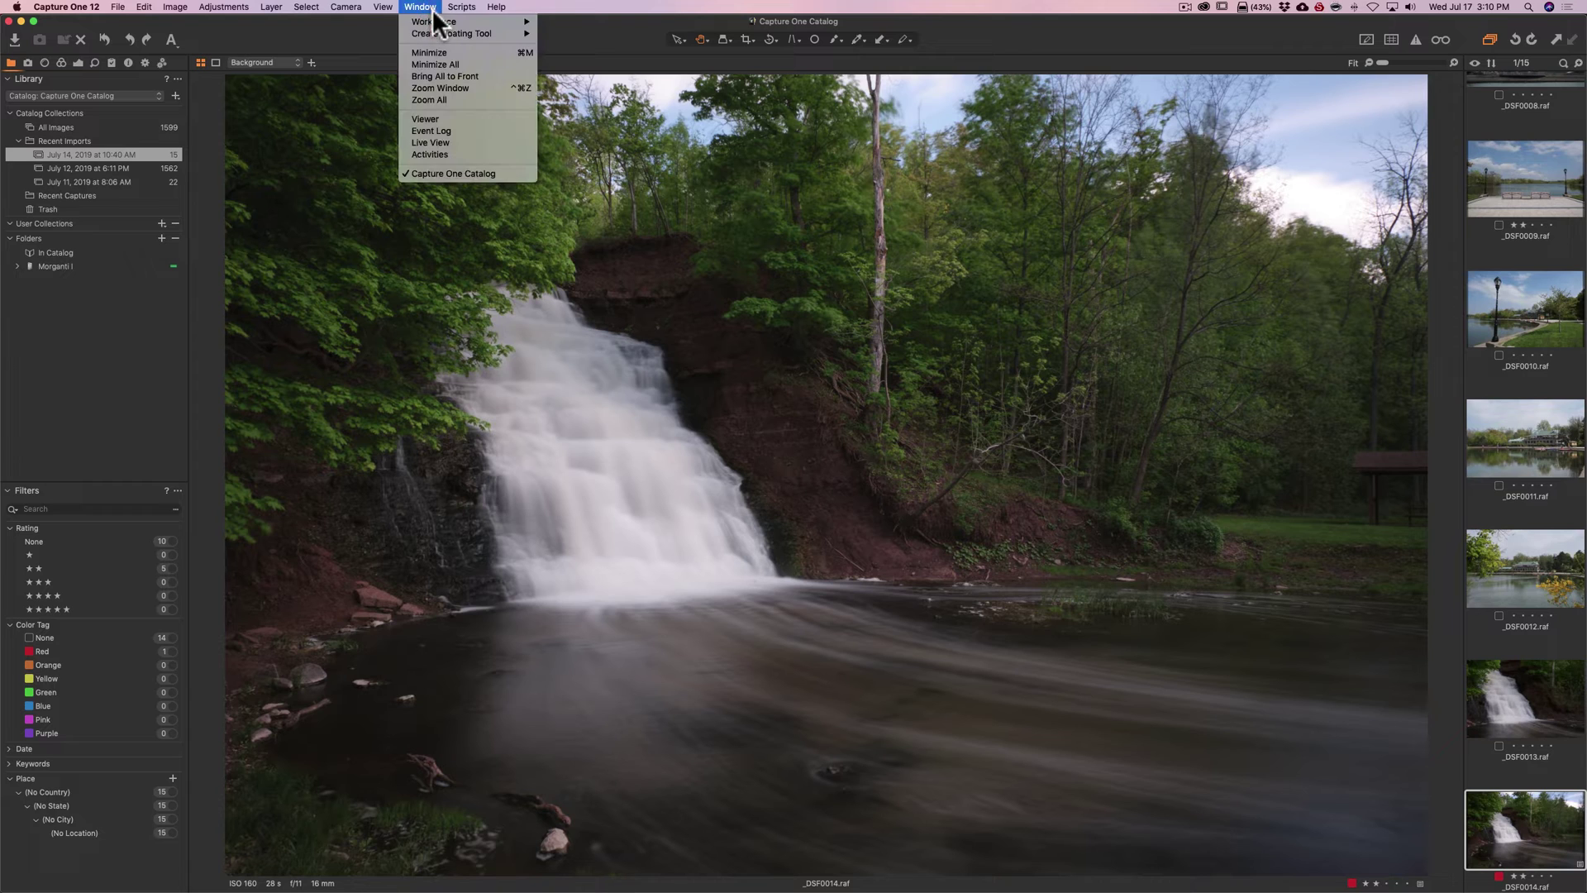
mouse_move(432, 20)
left_click(330, 26)
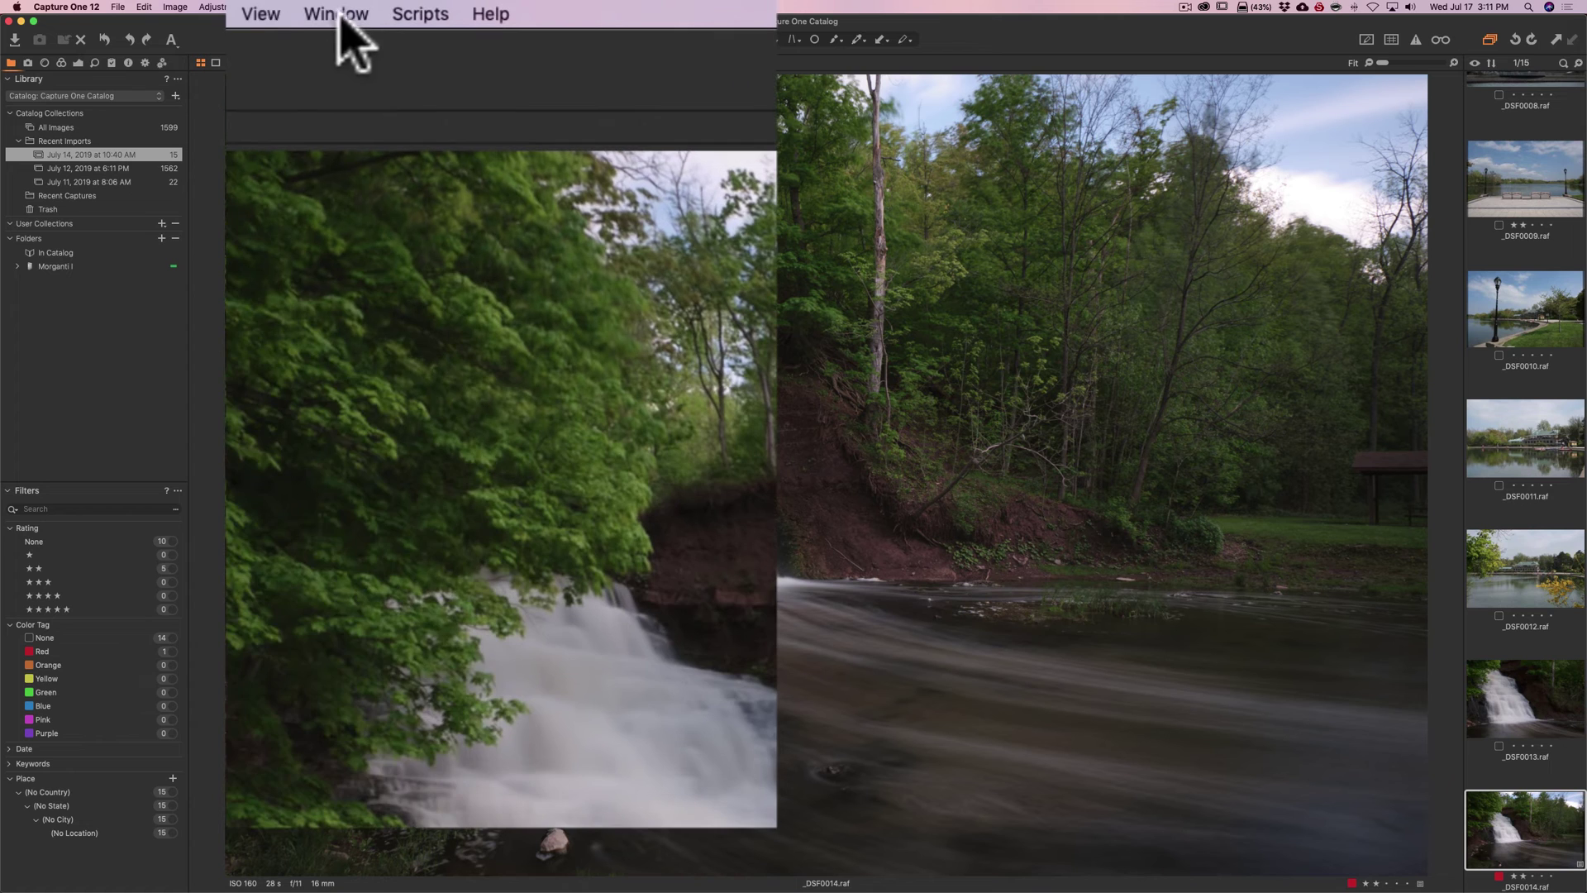
Place the image browser below the viewer.
left_click(266, 16)
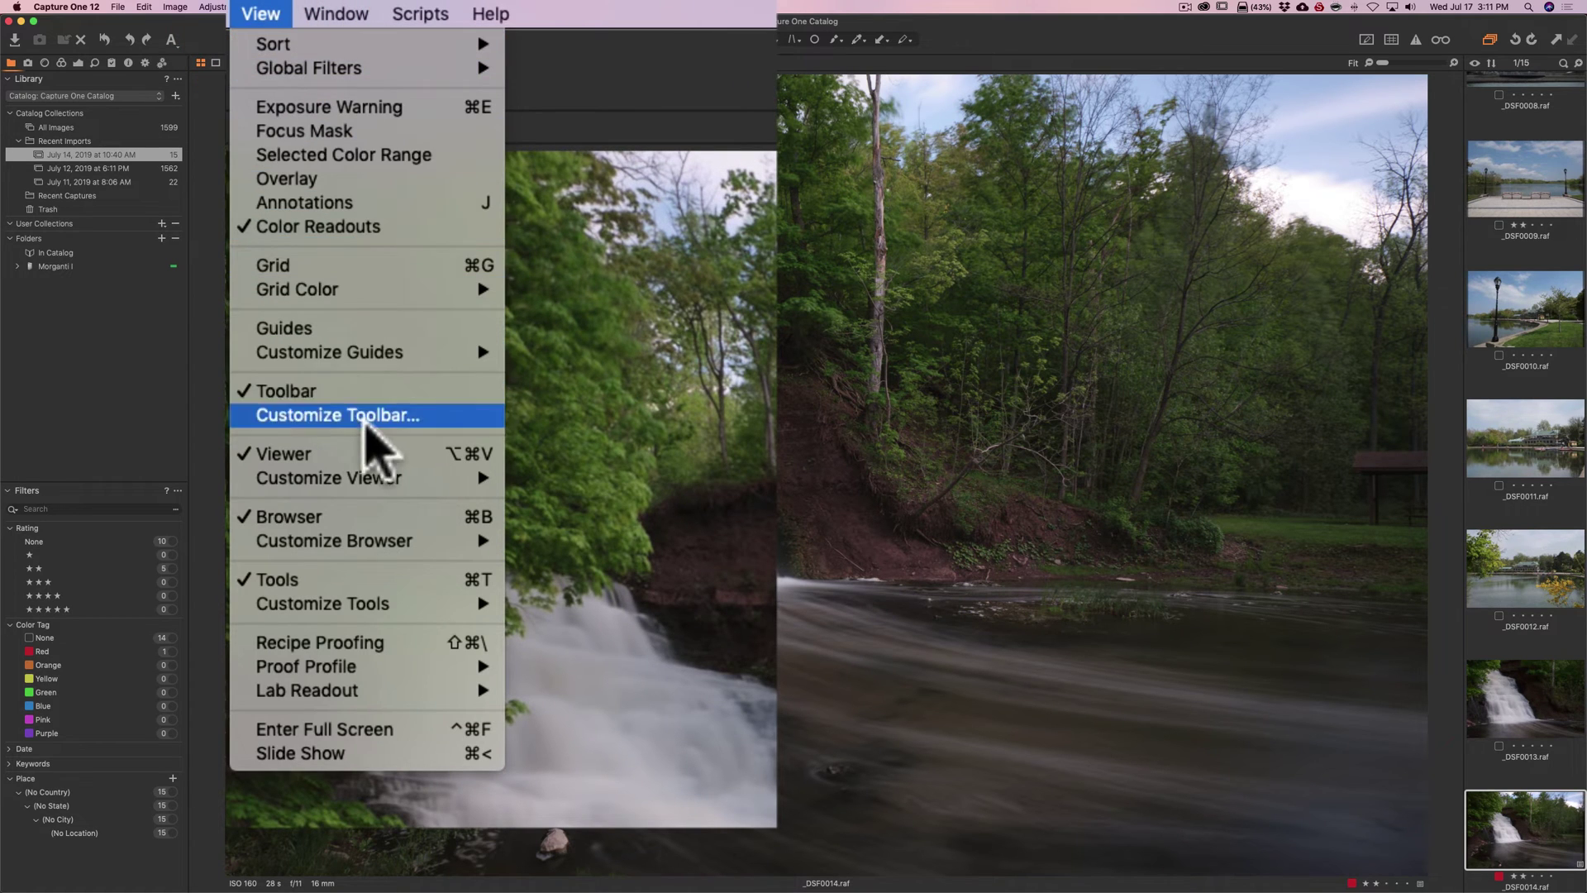
mouse_move(368, 545)
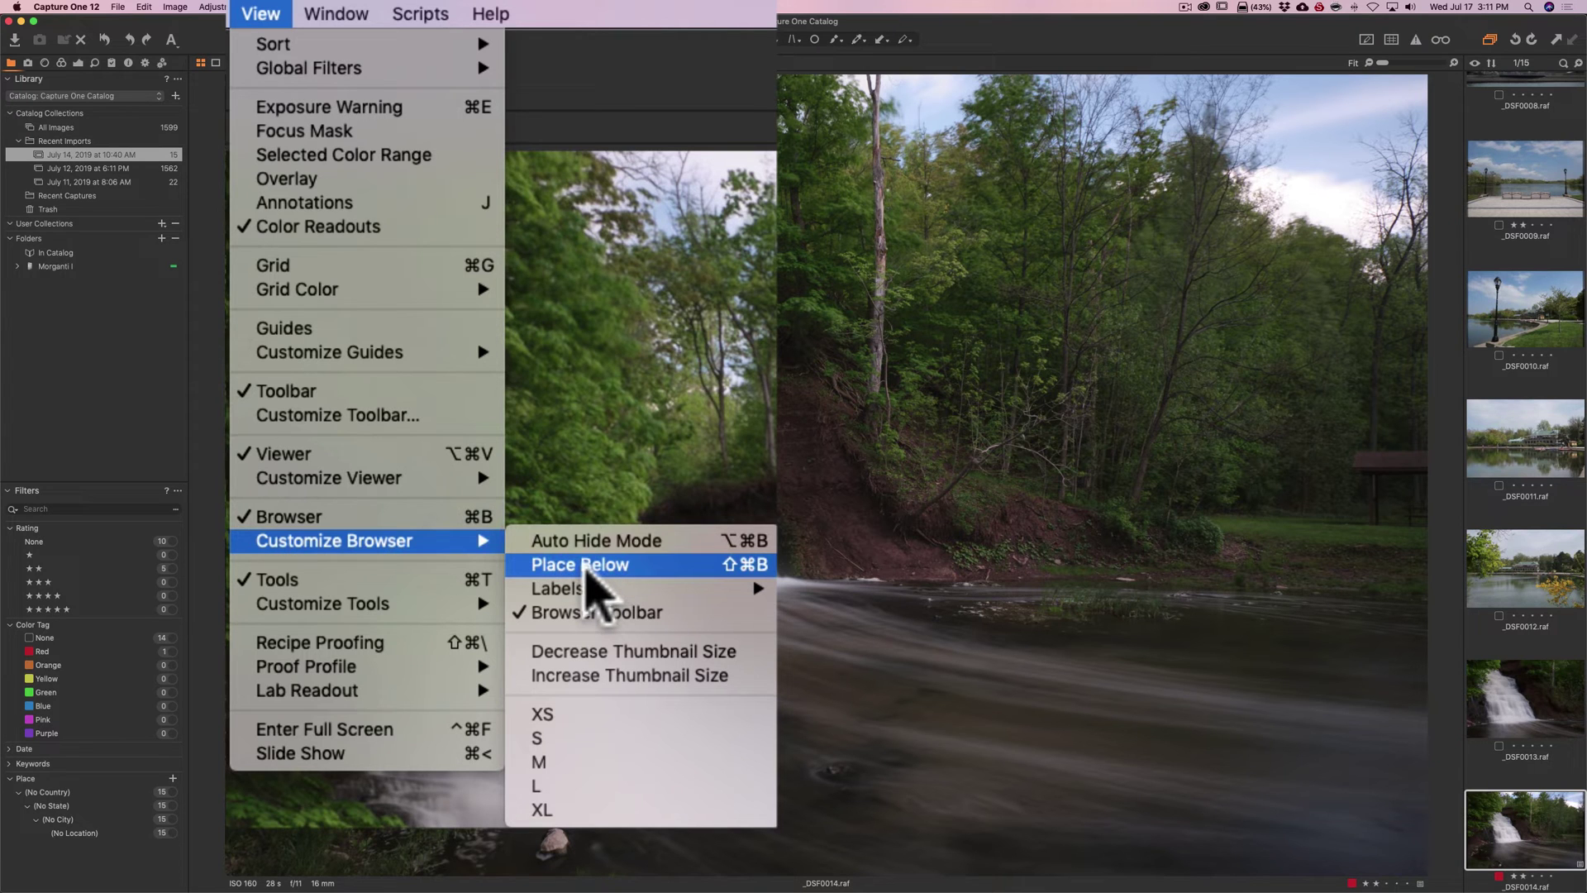
left_click(587, 570)
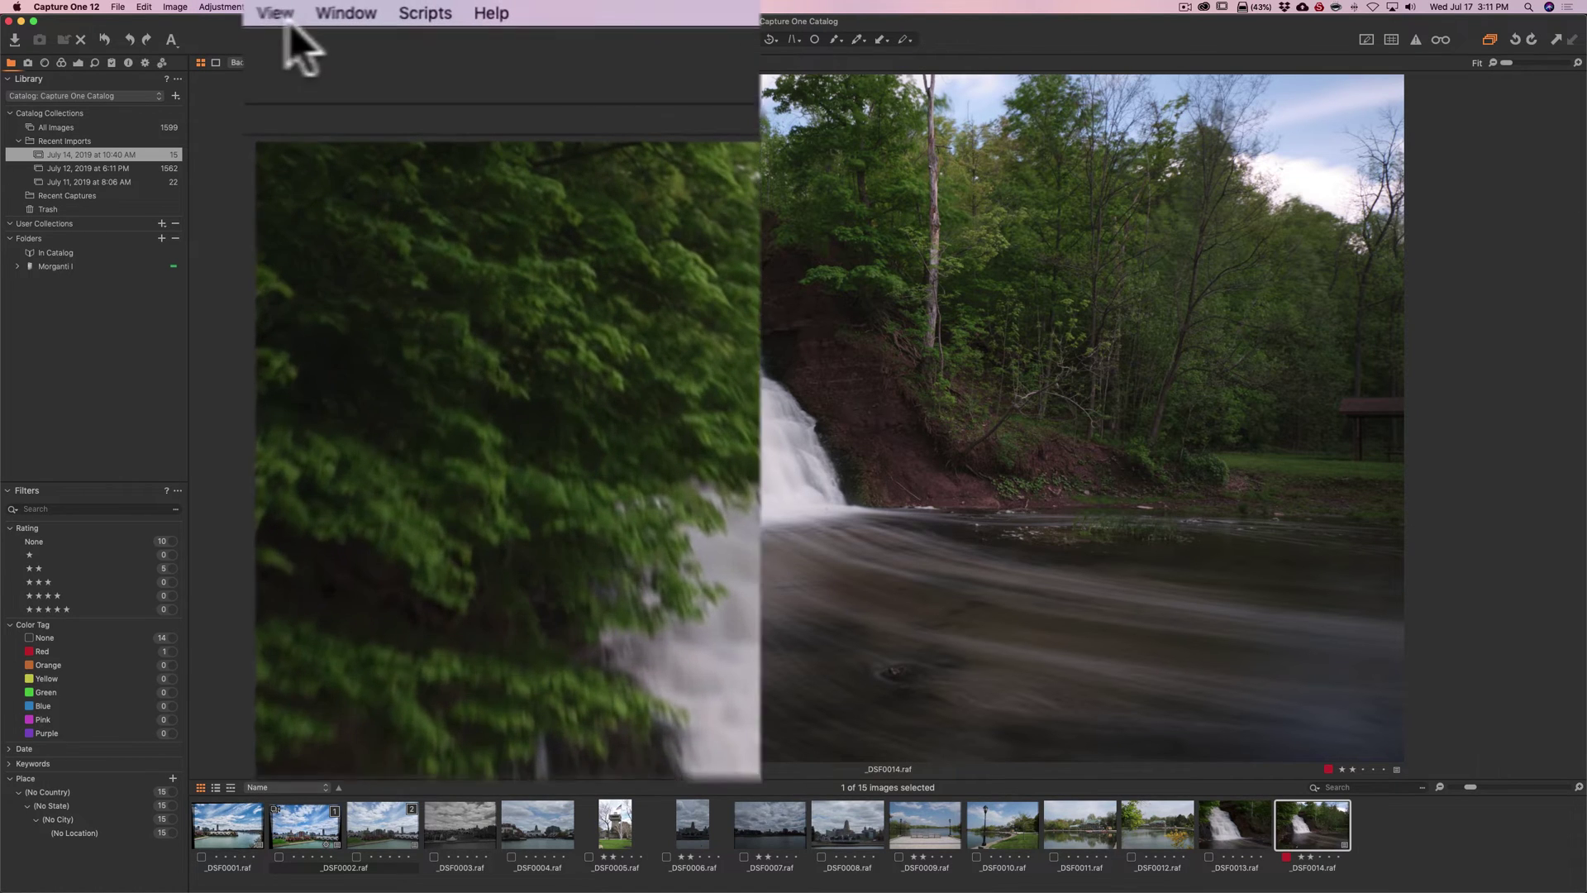
Move the tools panel to the right side of the viewer.
left_click(380, 6)
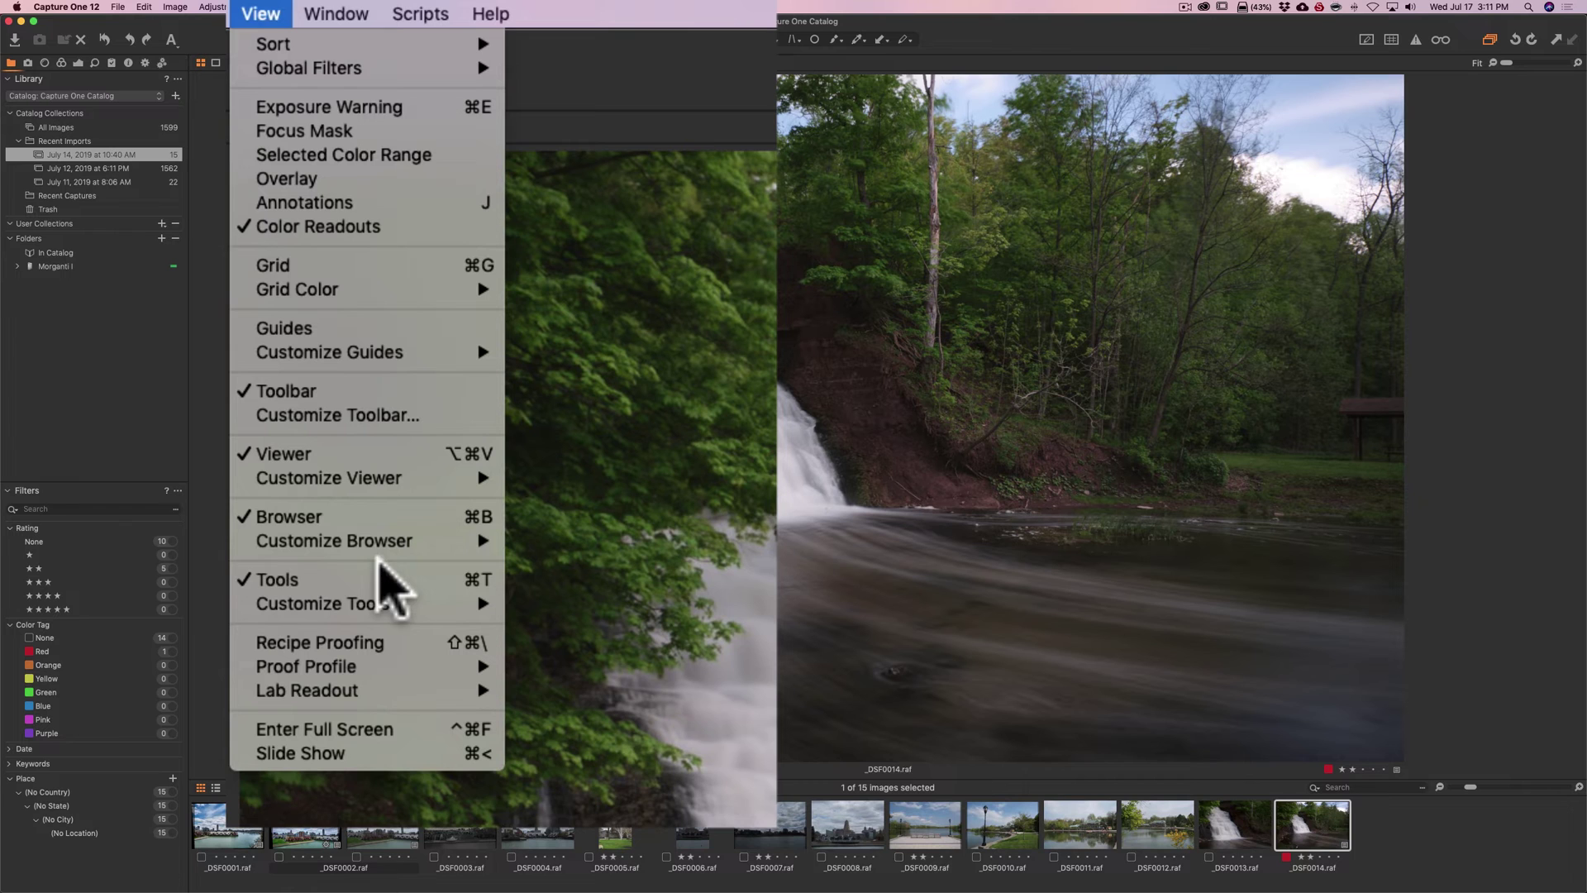
mouse_move(351, 602)
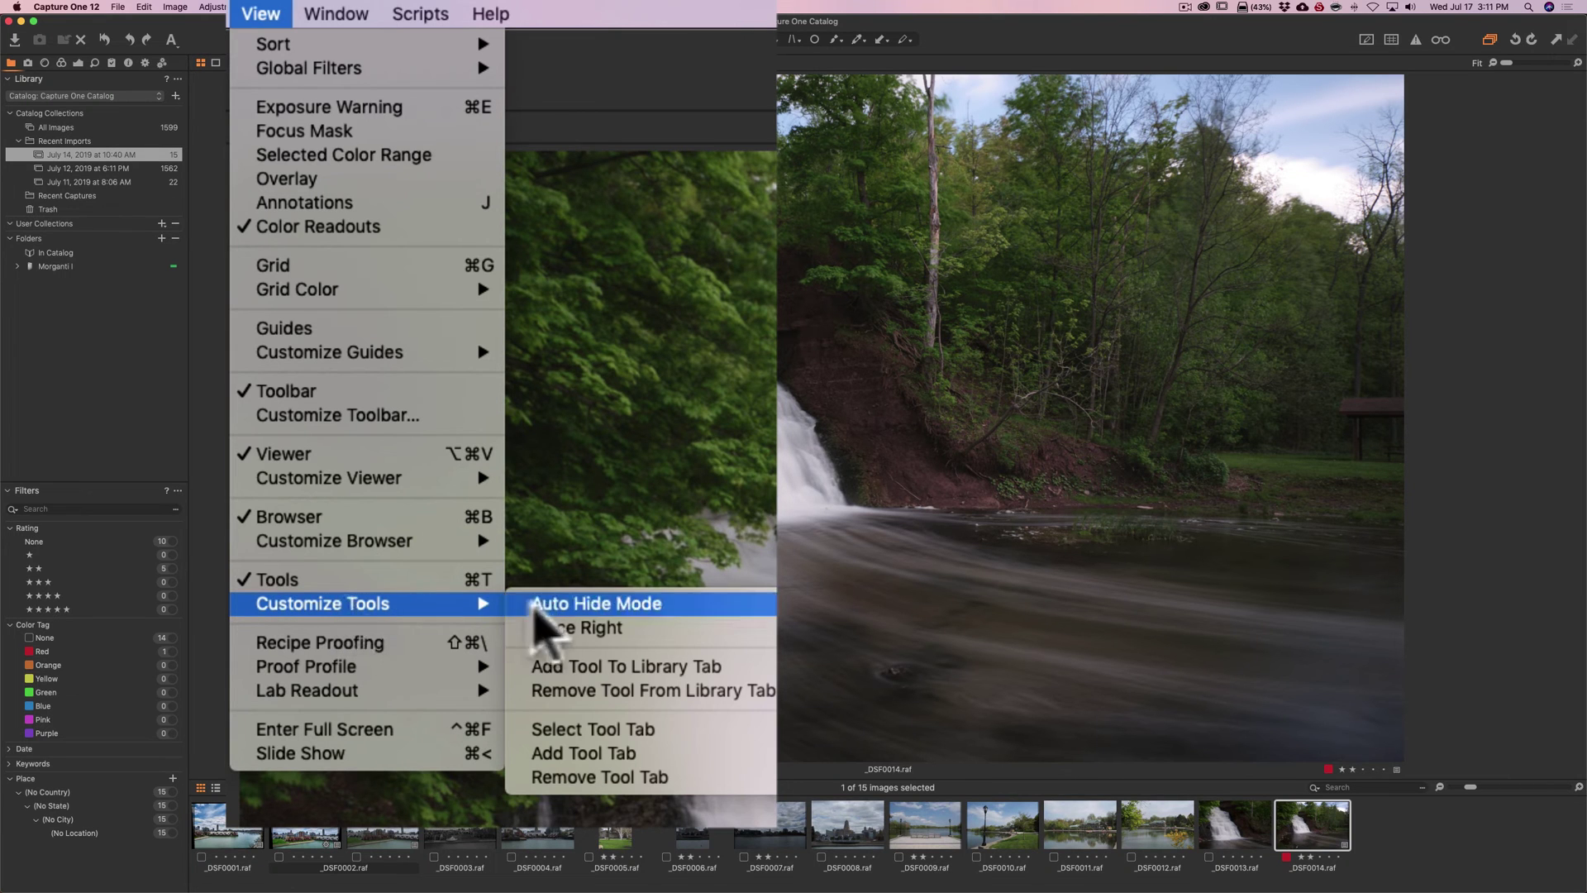
left_click(549, 630)
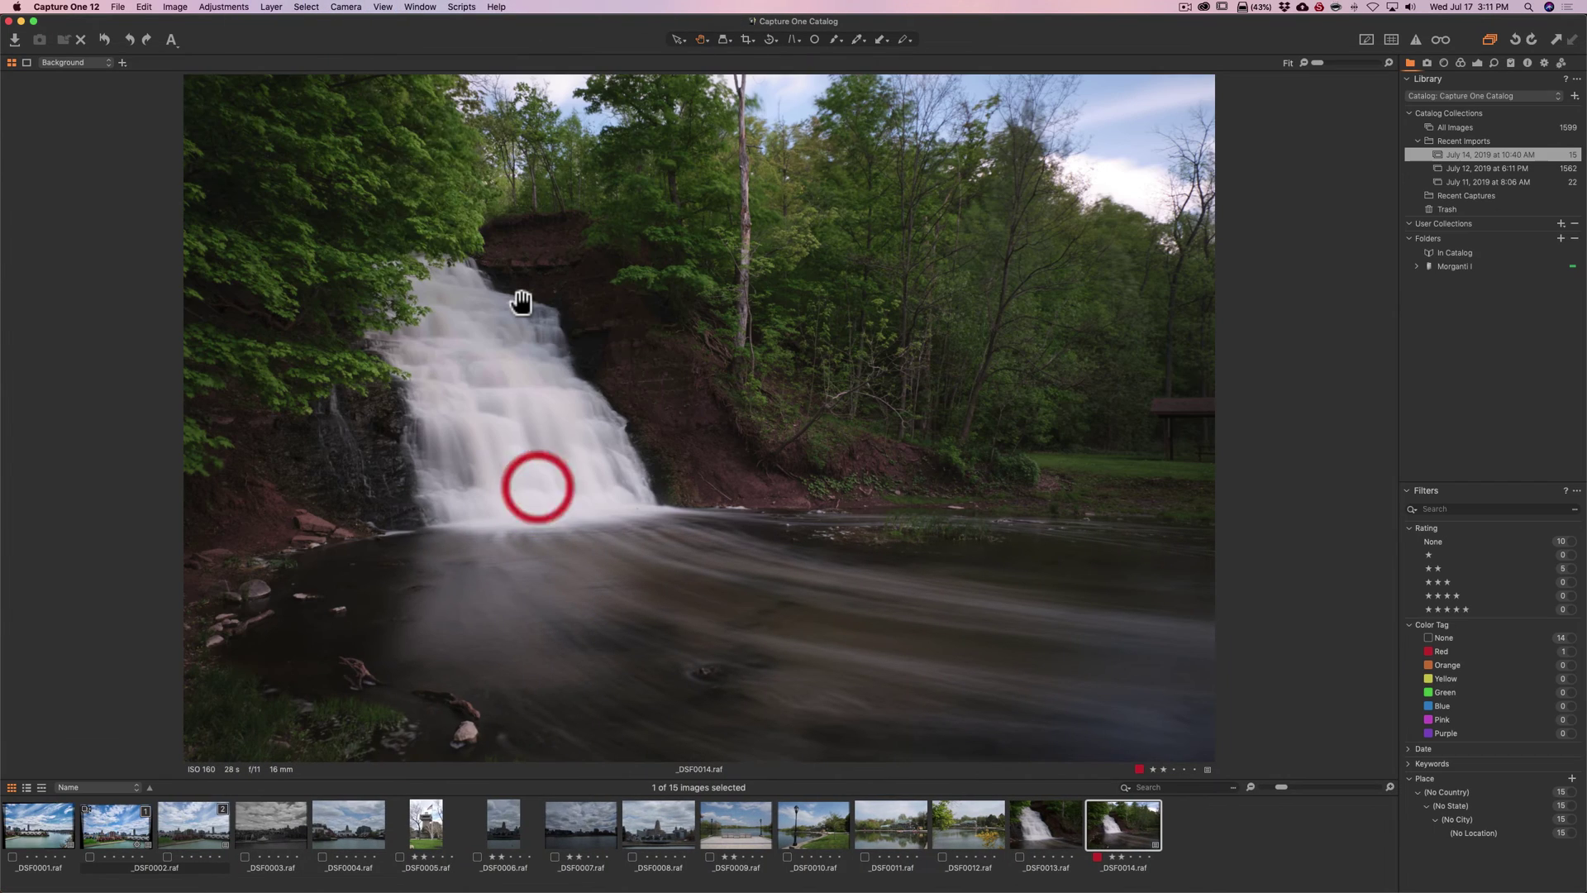
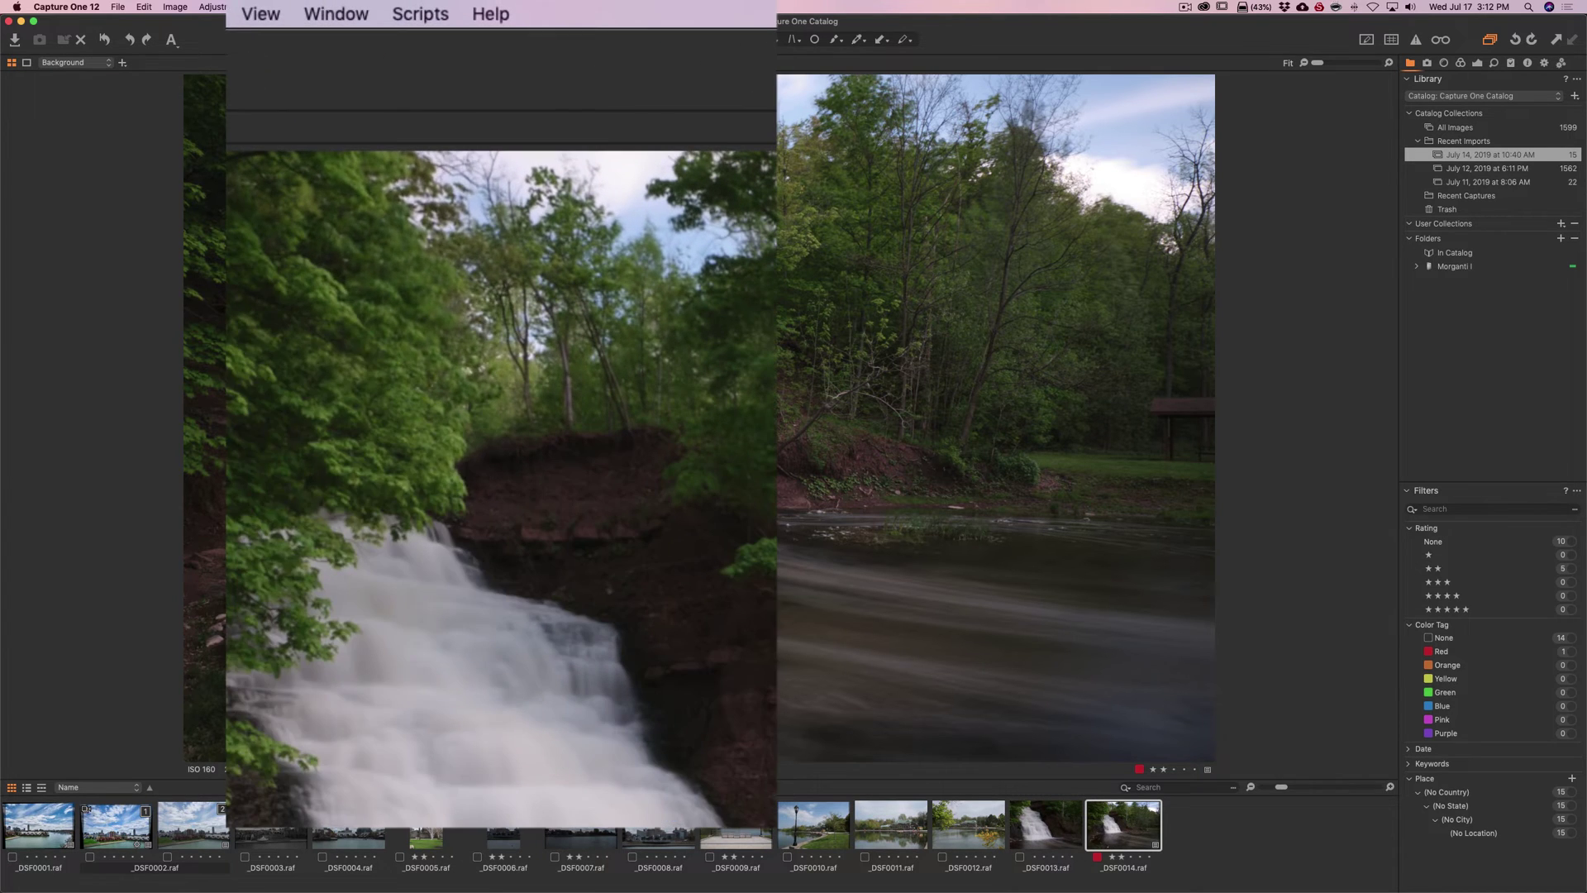
Place the image browser to the left of the viewer.
left_click(261, 14)
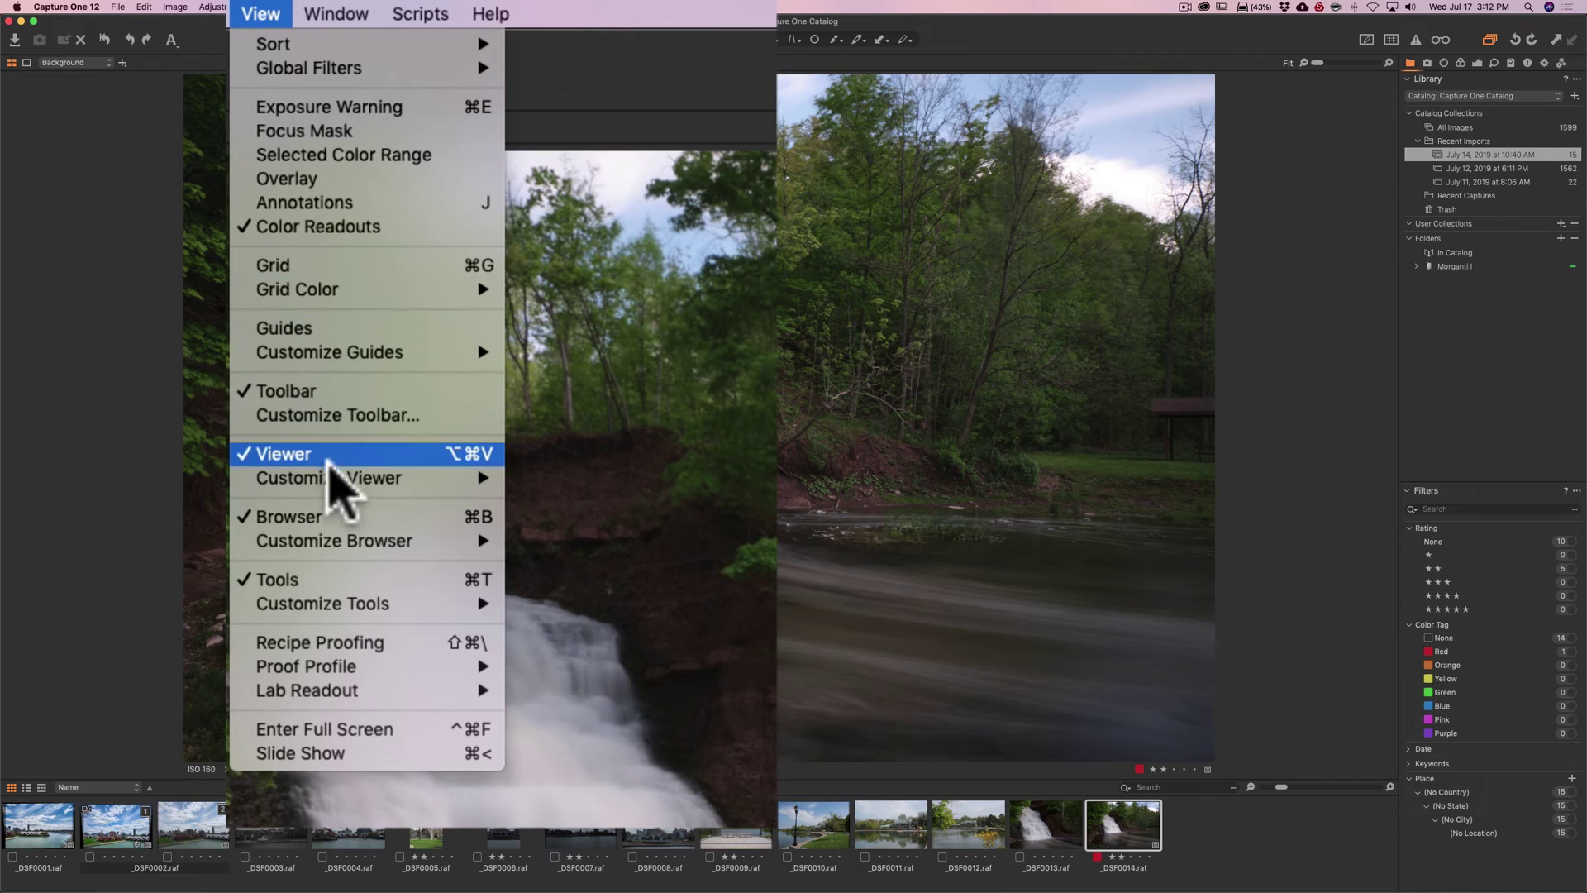
mouse_move(344, 547)
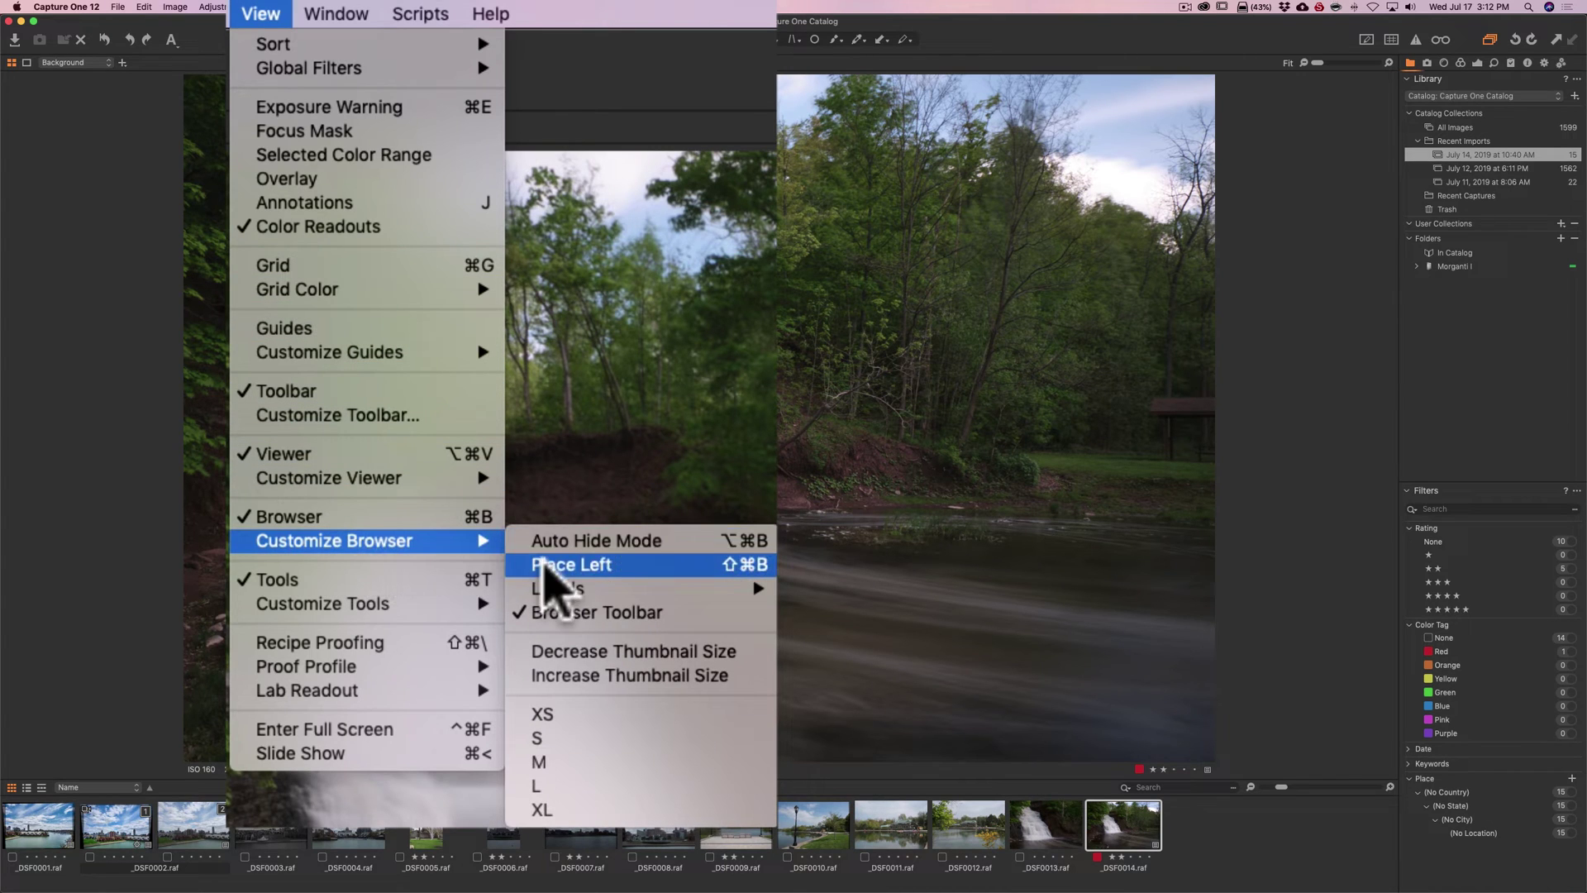
left_click(608, 571)
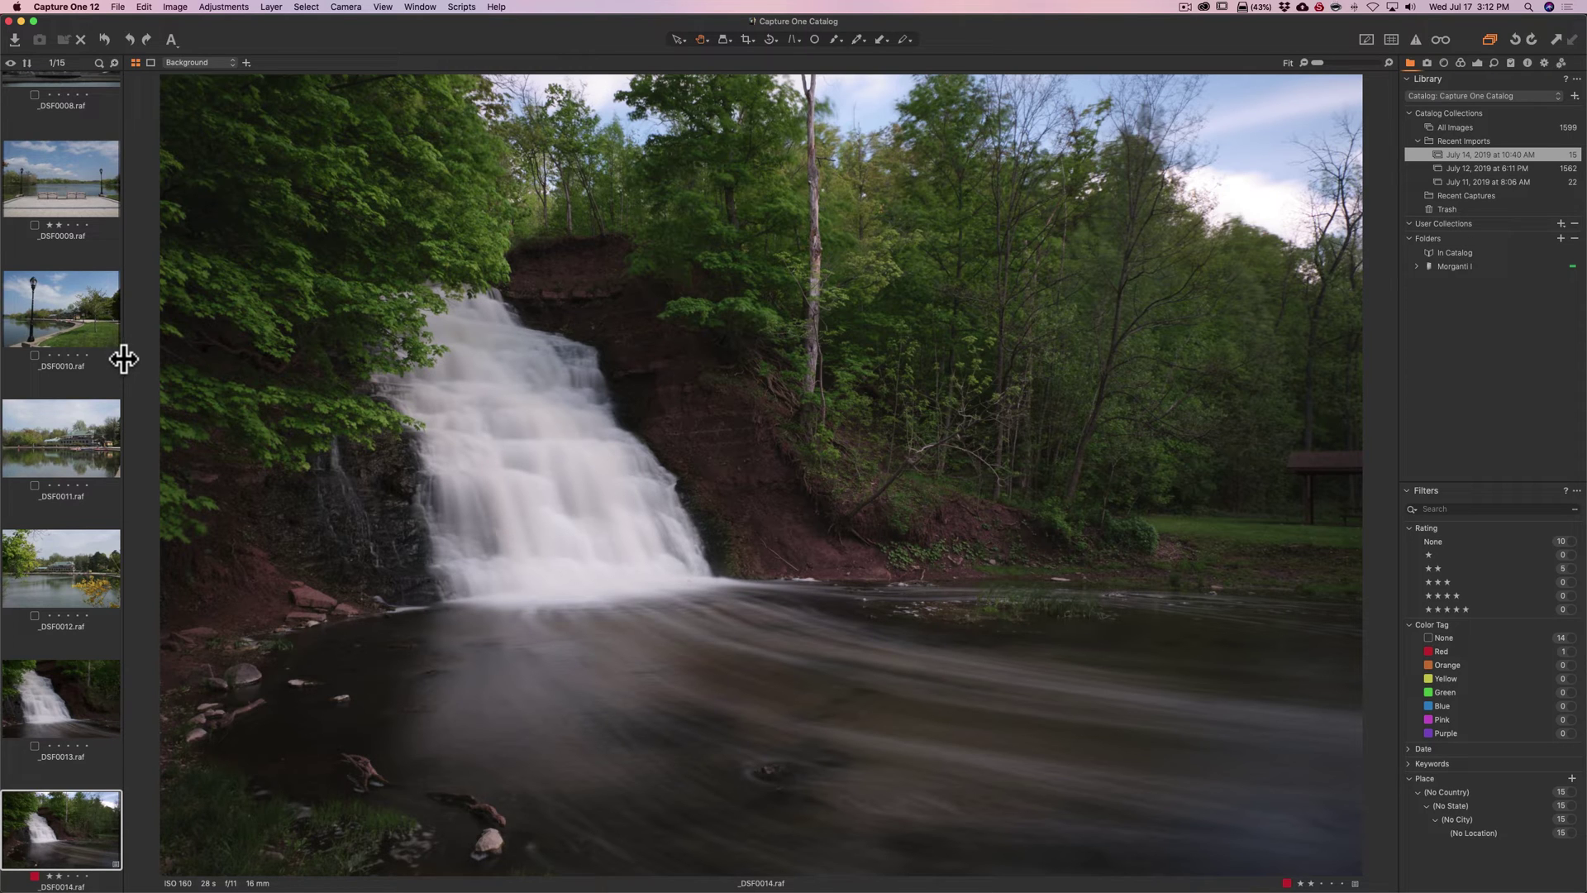
Widen the browser slightly and enlarge its thumbnails until they form a single column.
left_click_drag(124, 359, 161, 354)
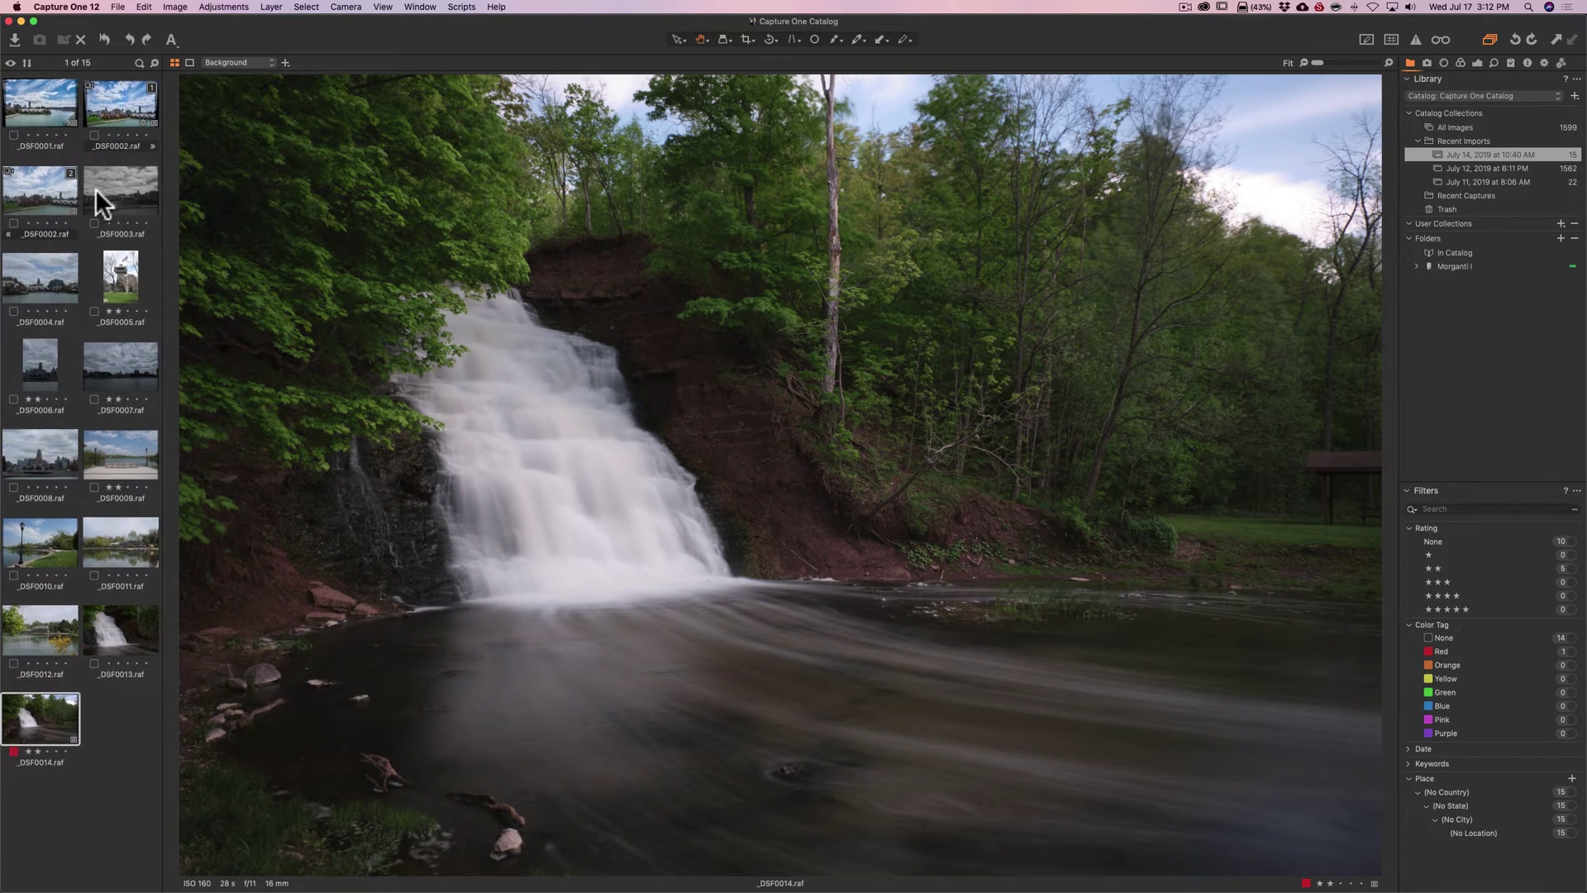
left_click(154, 62)
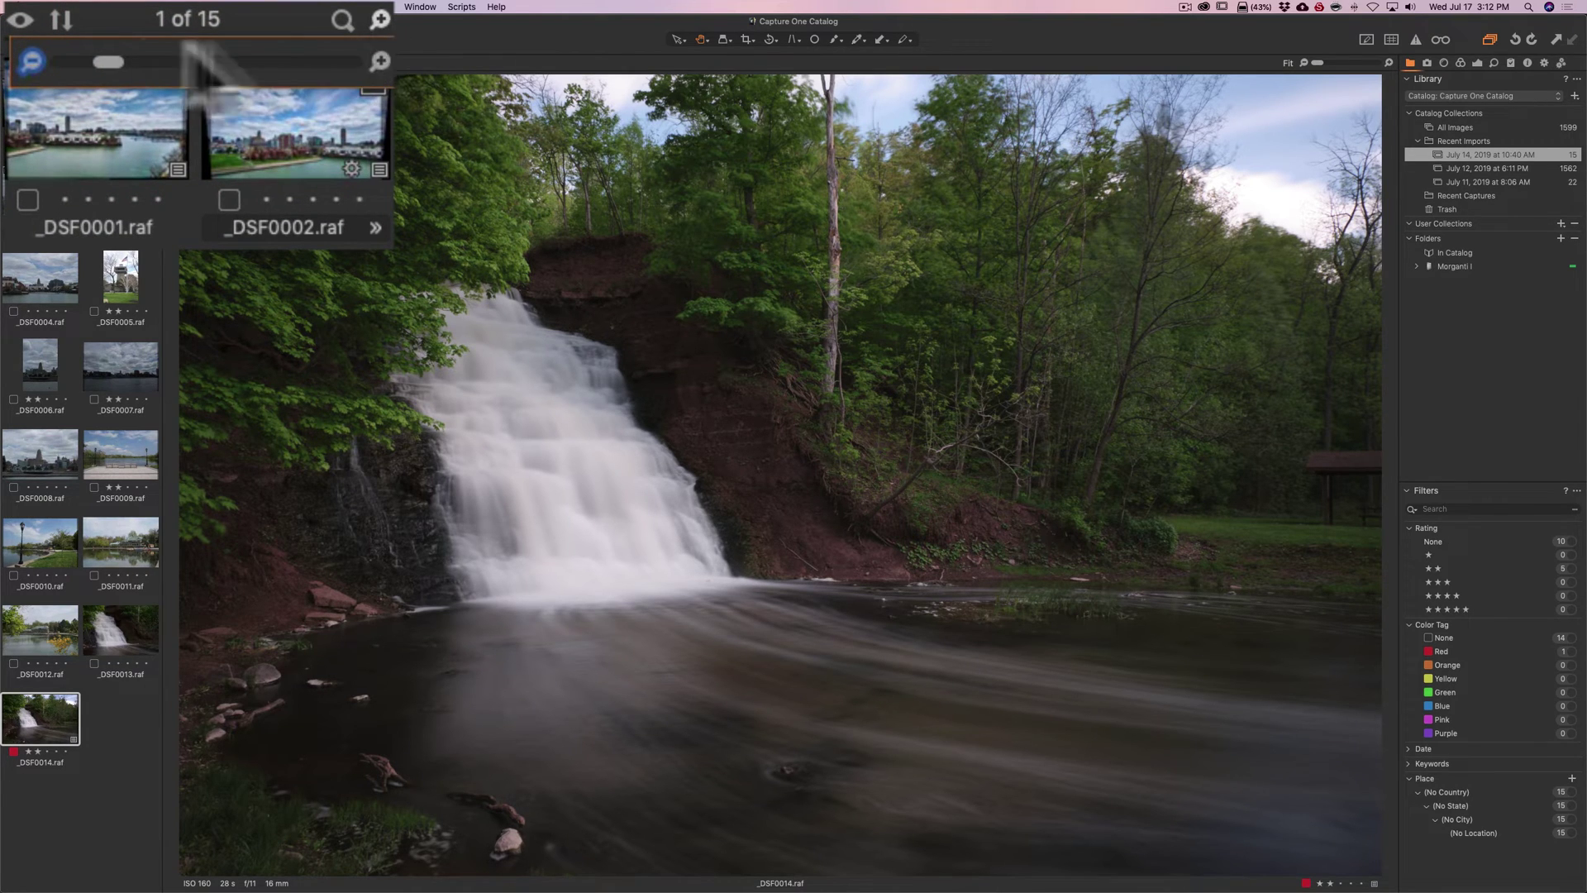
left_click_drag(108, 62, 177, 63)
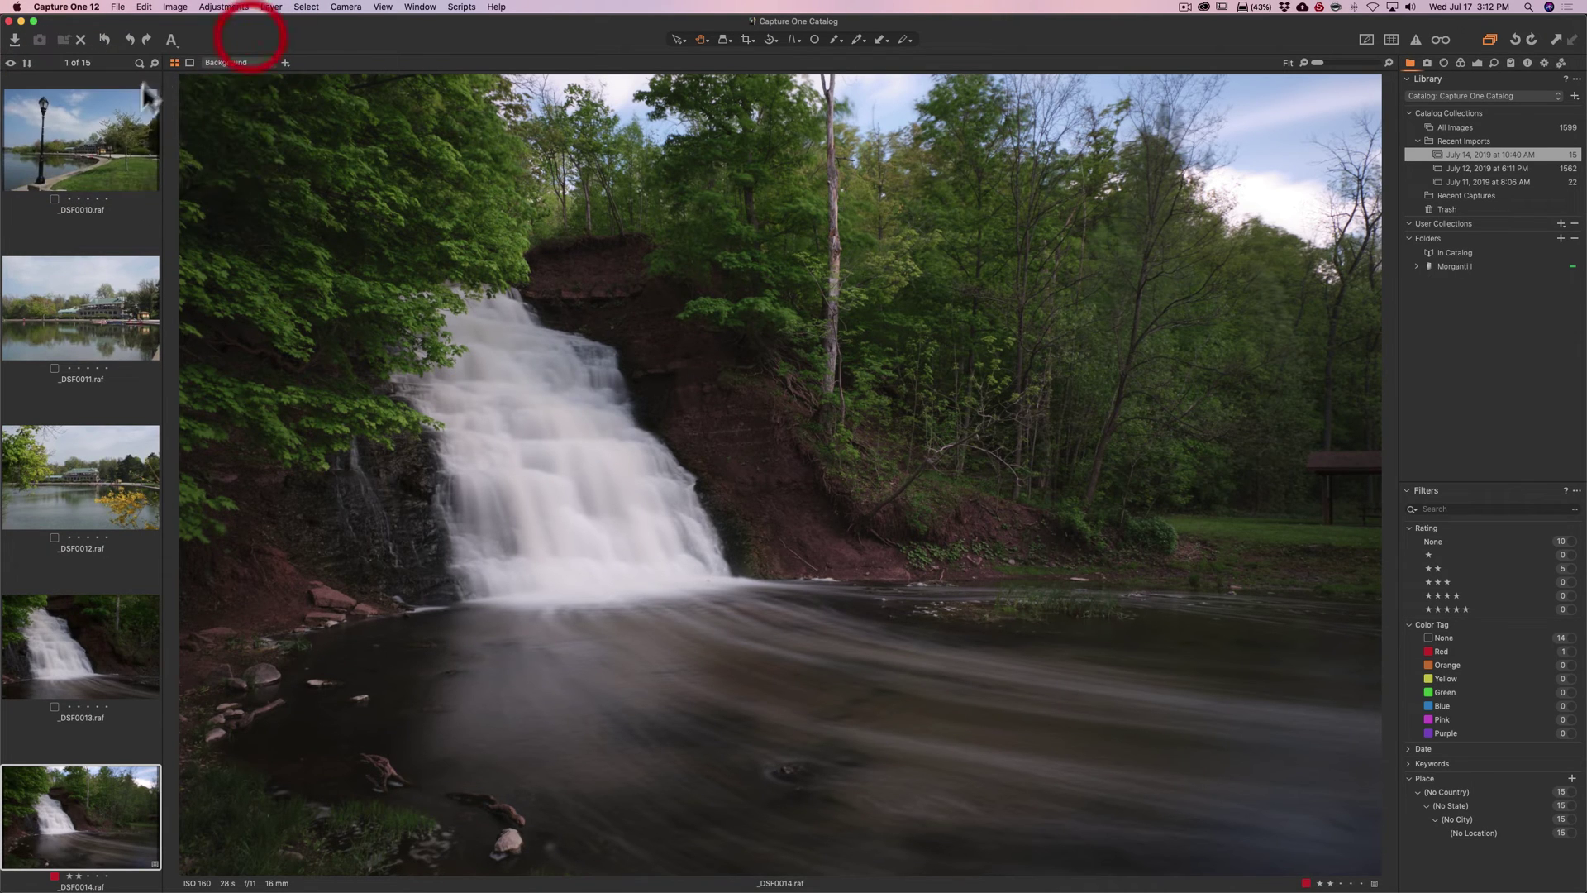
scroll(117, 160, "up", 5)
scroll(93, 389, "up", 10)
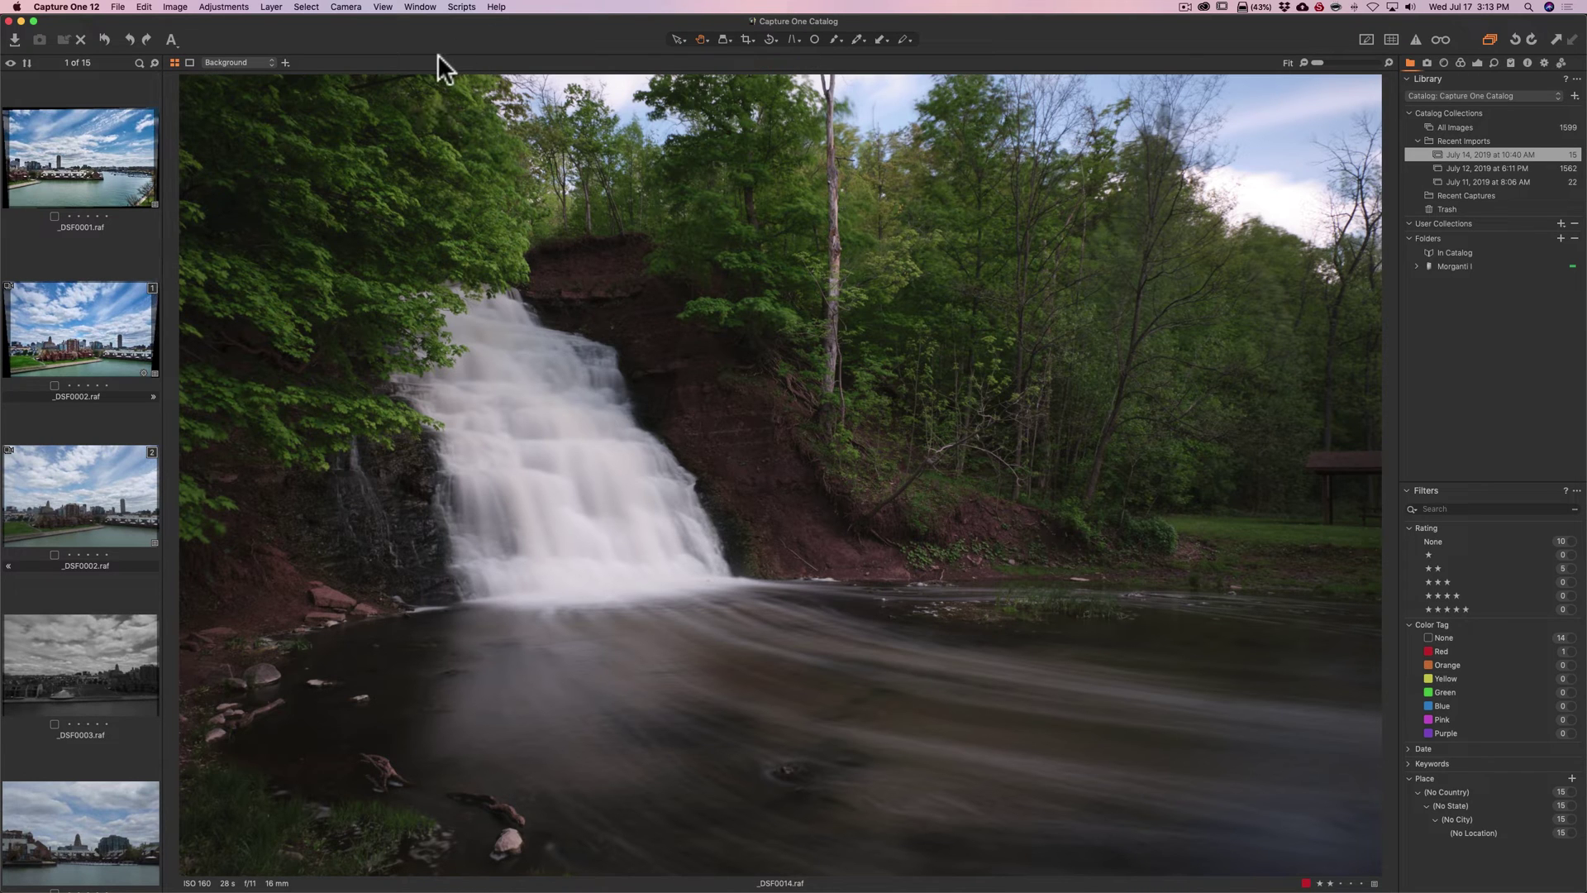
Turn on Auto Hide Mode for the browser and reveal the hidden thumbnails from the window edge.
left_click(383, 7)
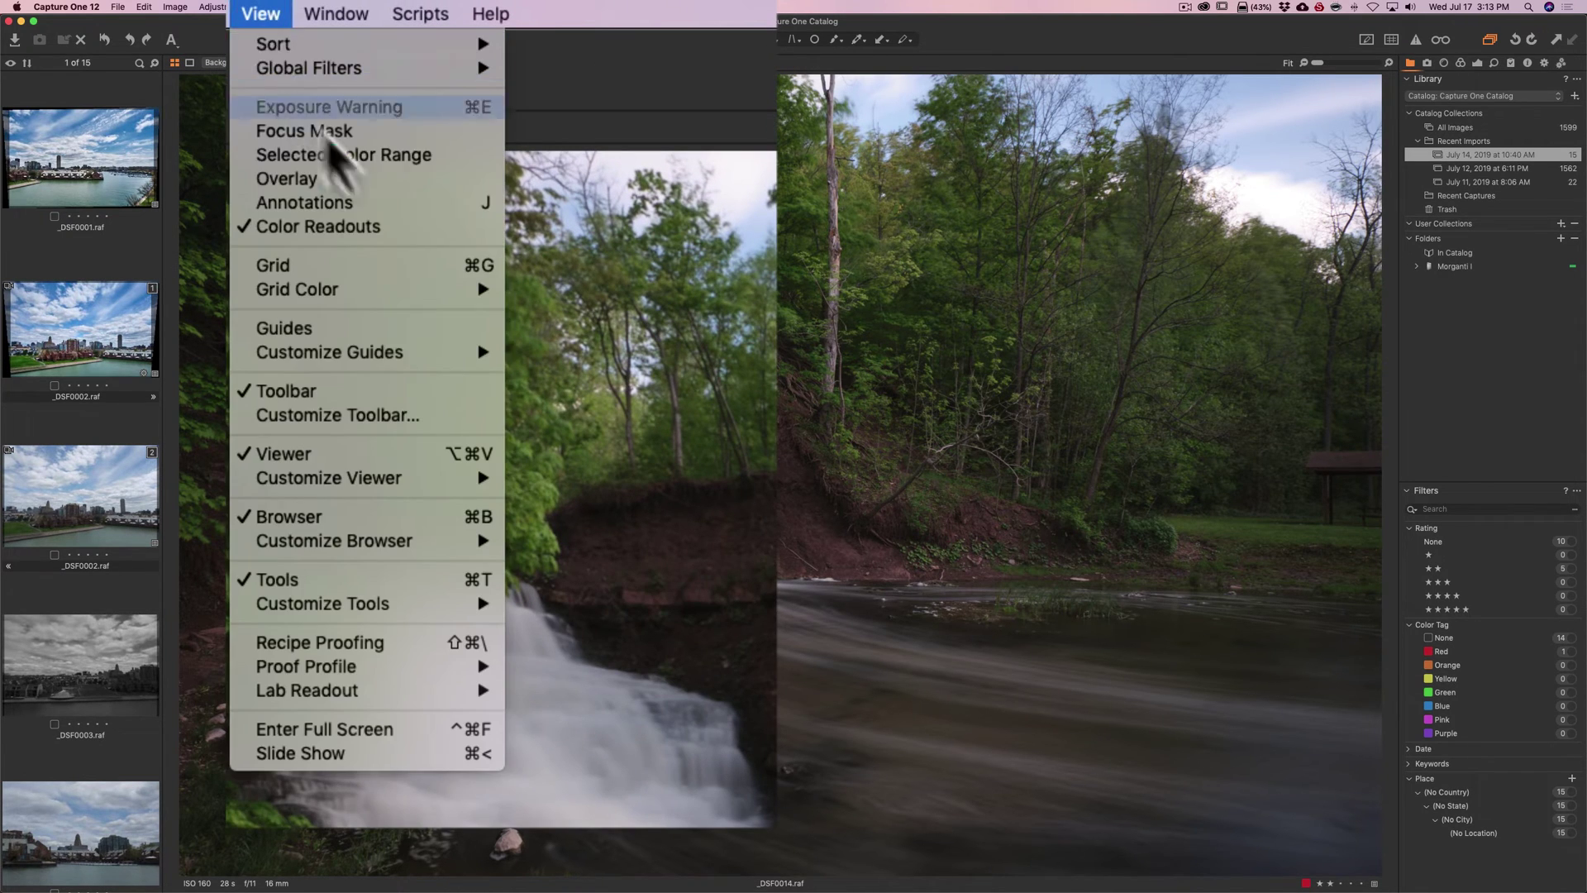
mouse_move(432, 547)
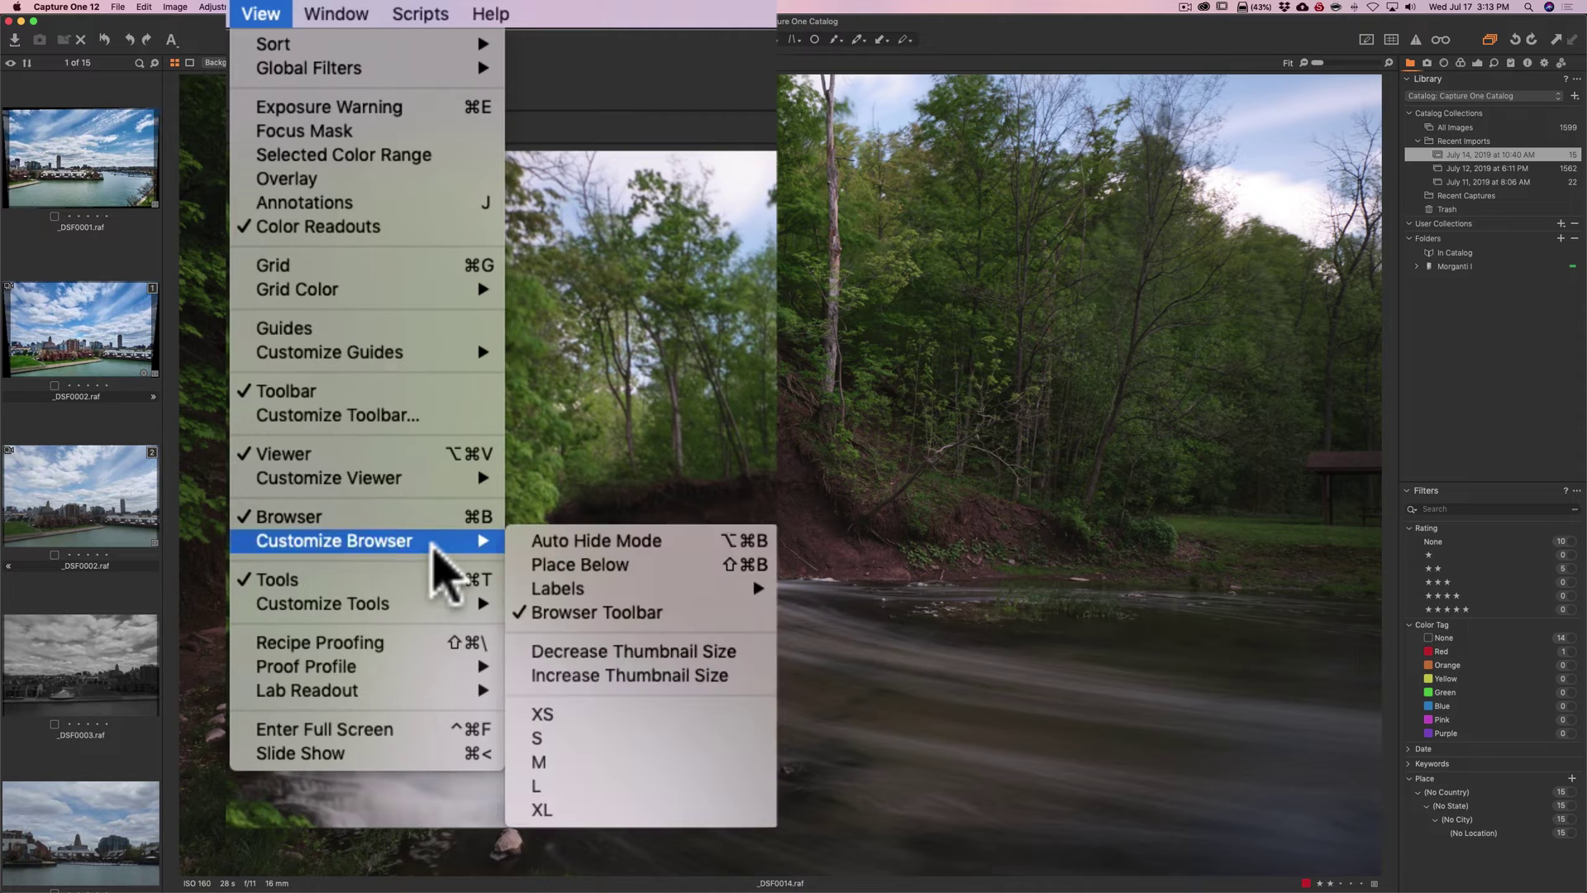
left_click(571, 547)
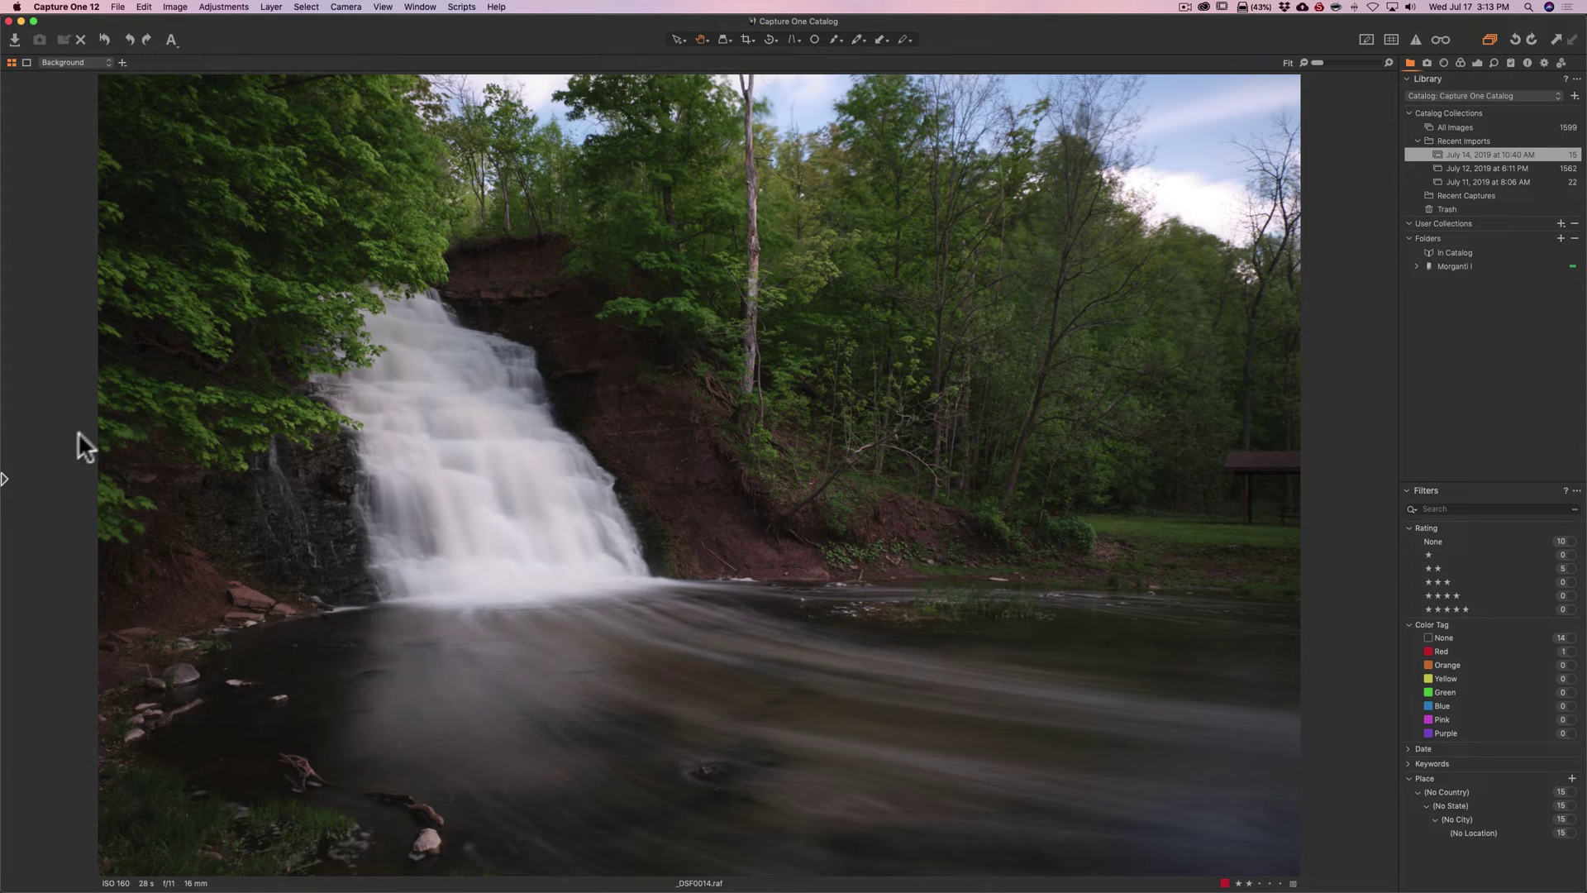
mouse_move(5, 477)
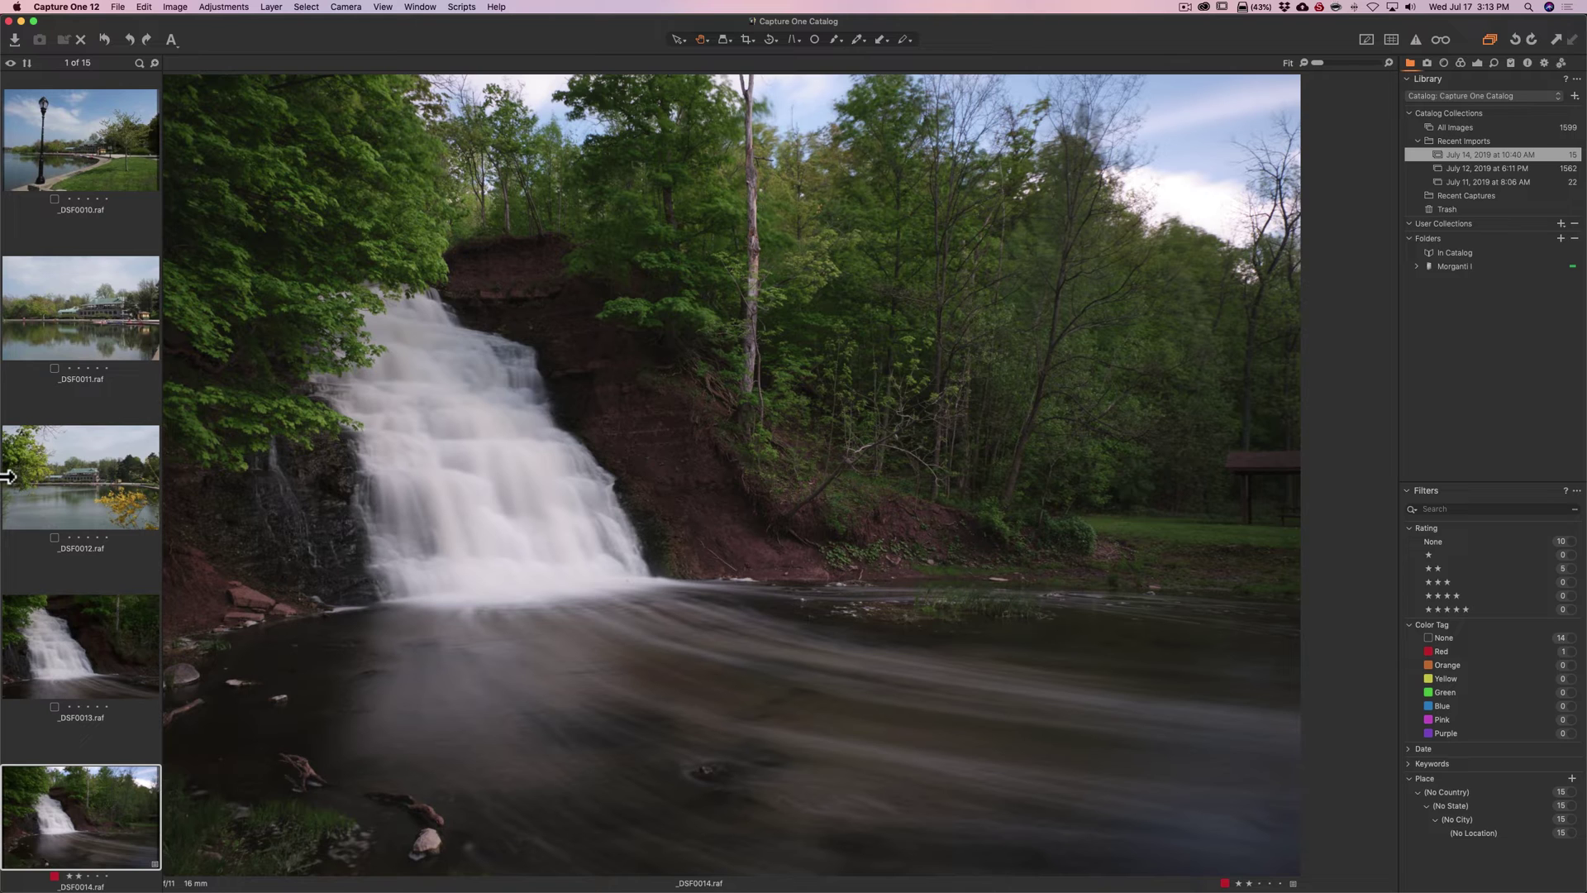
scroll(62, 358, "down", 3)
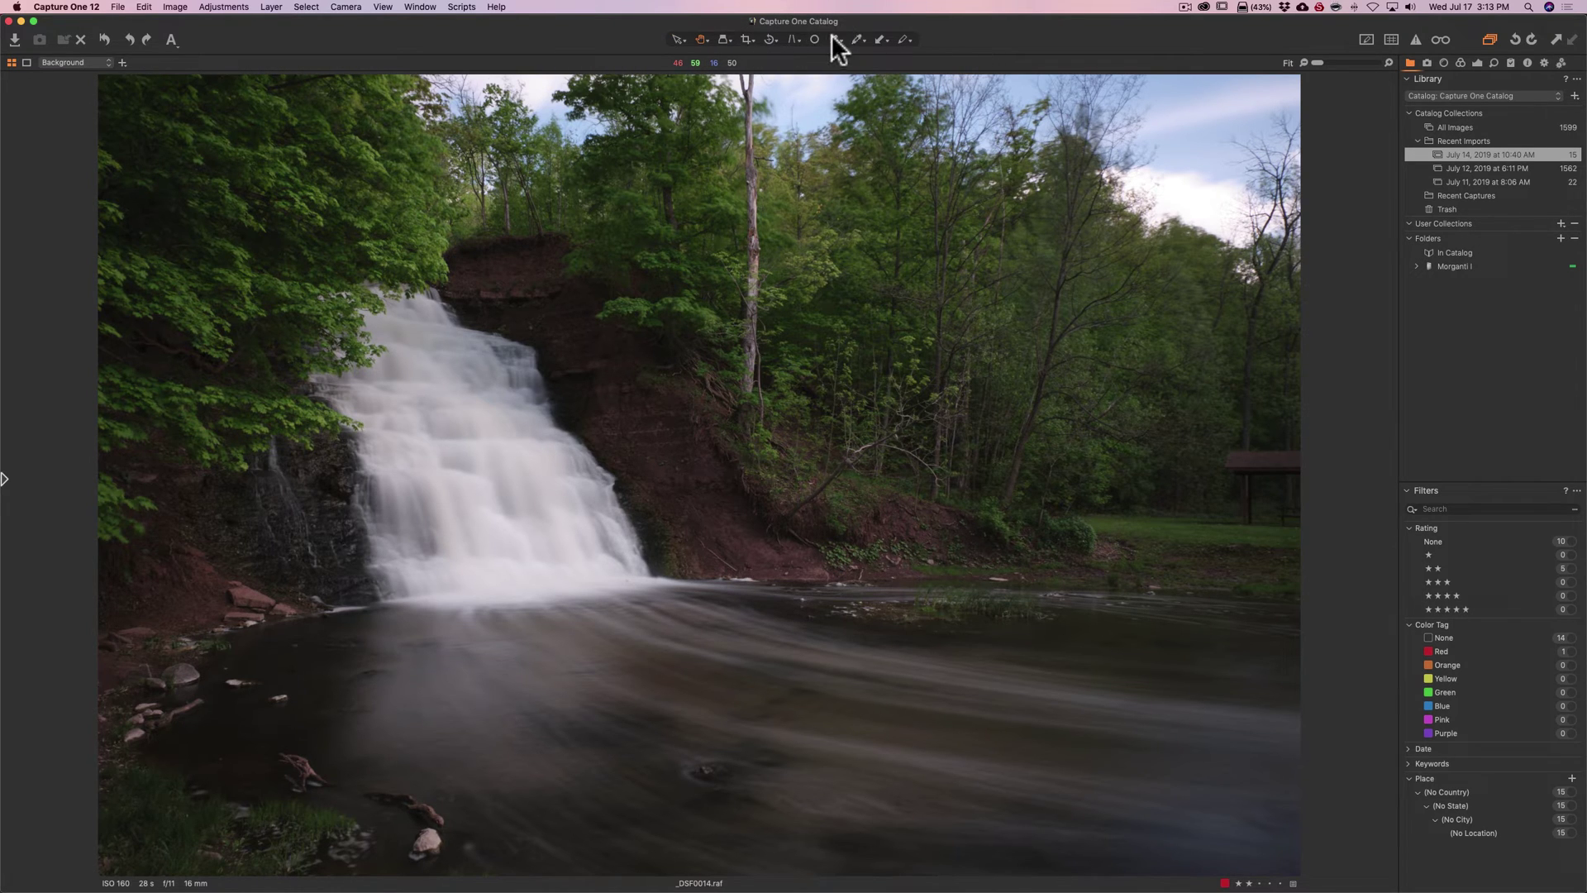
Customize the toolbar by adding the Variants item just after the cursor tools.
right_click(950, 33)
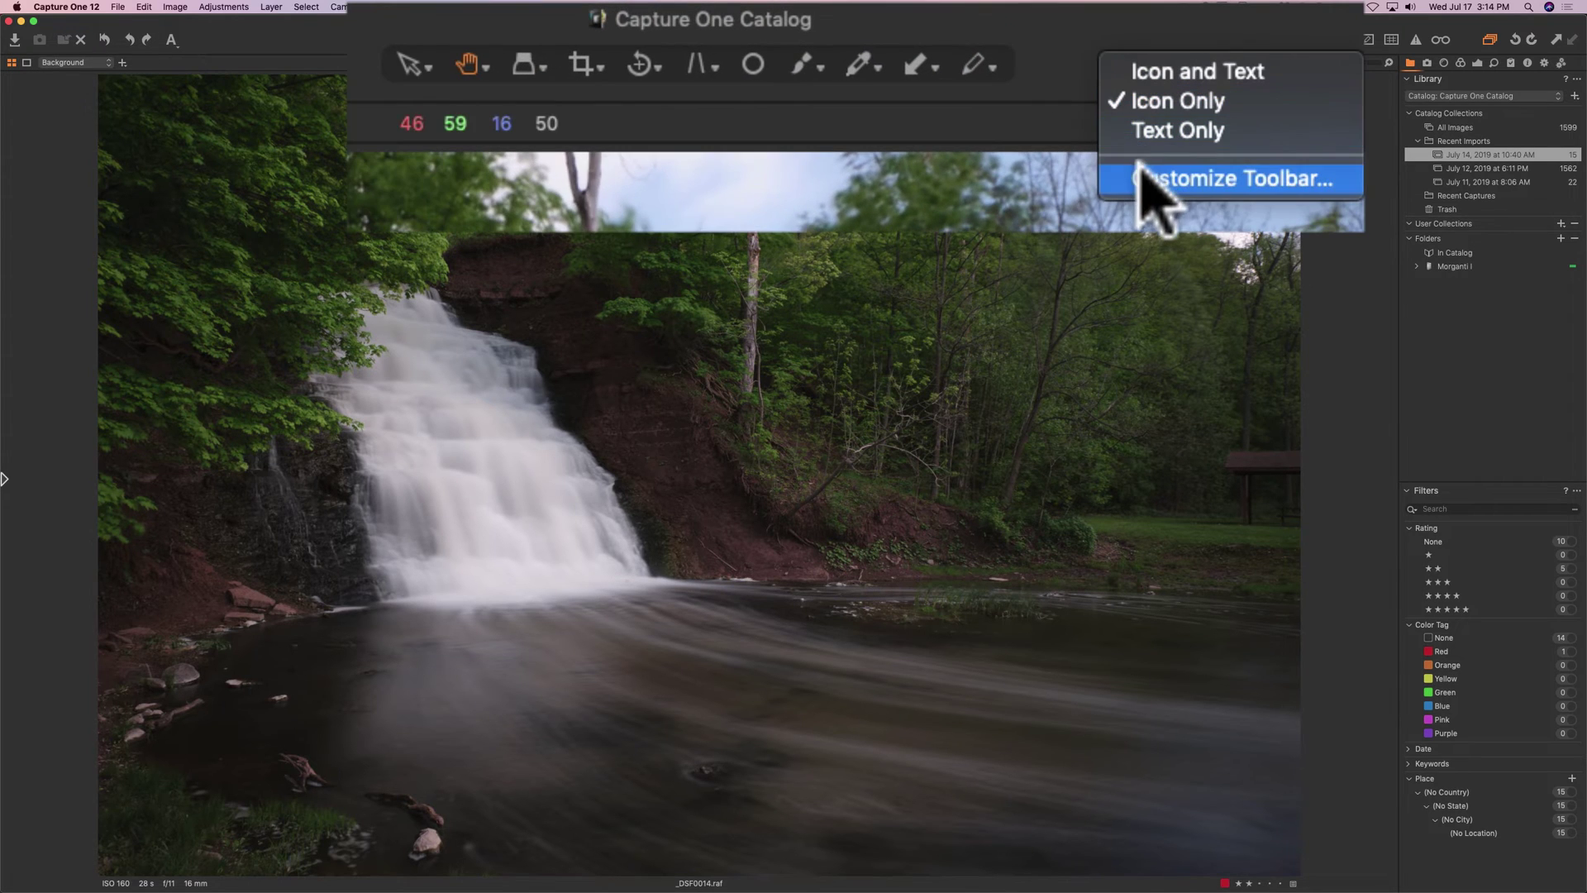
left_click(1142, 168)
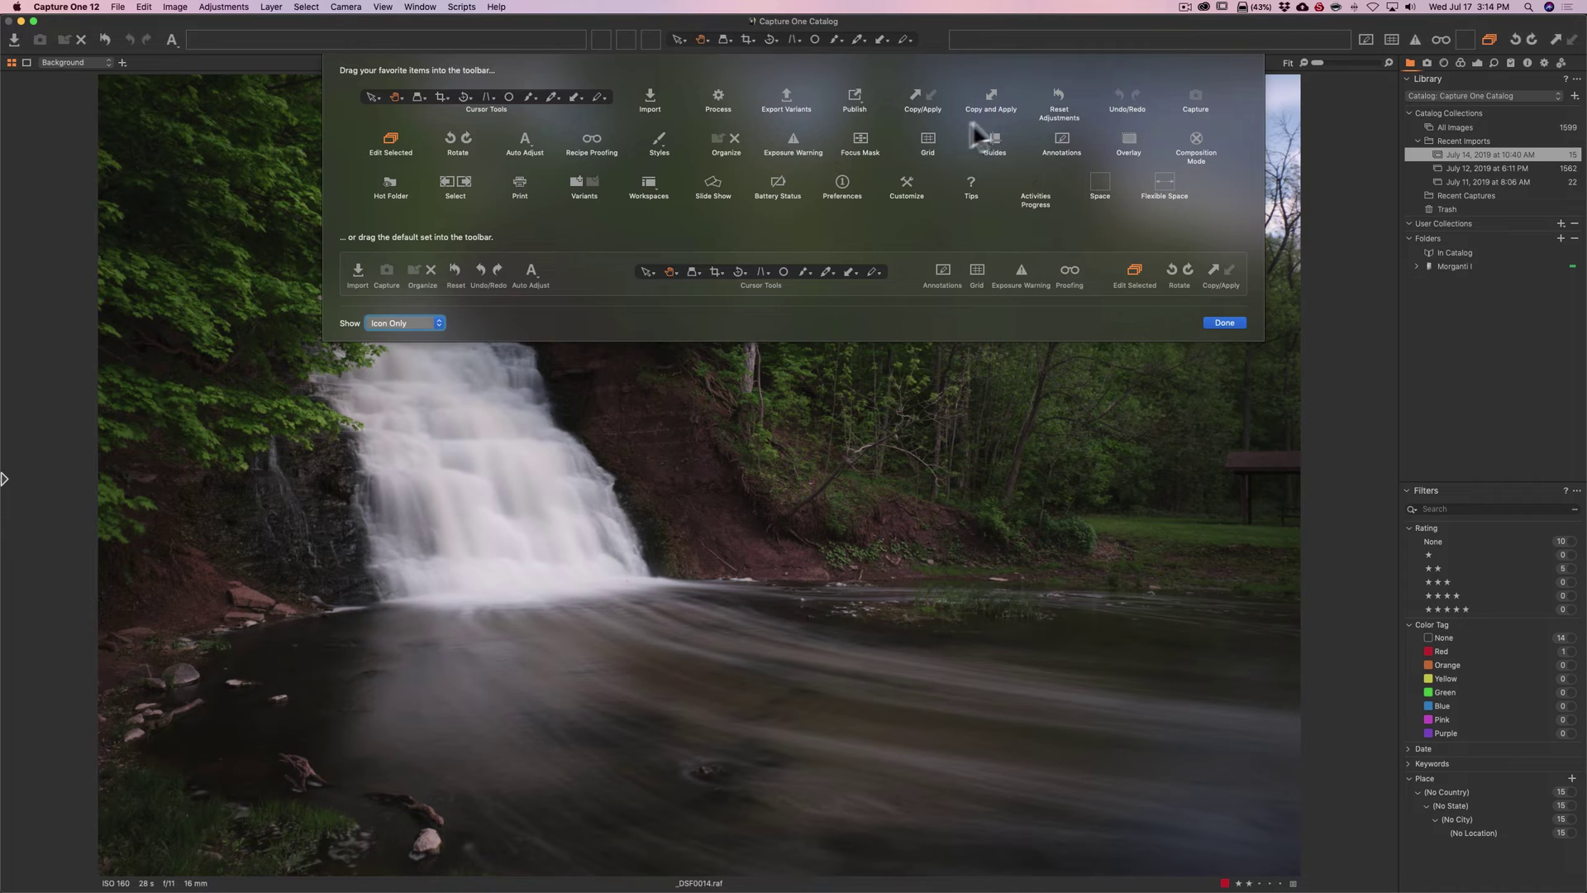
left_click_drag(585, 182, 1000, 38)
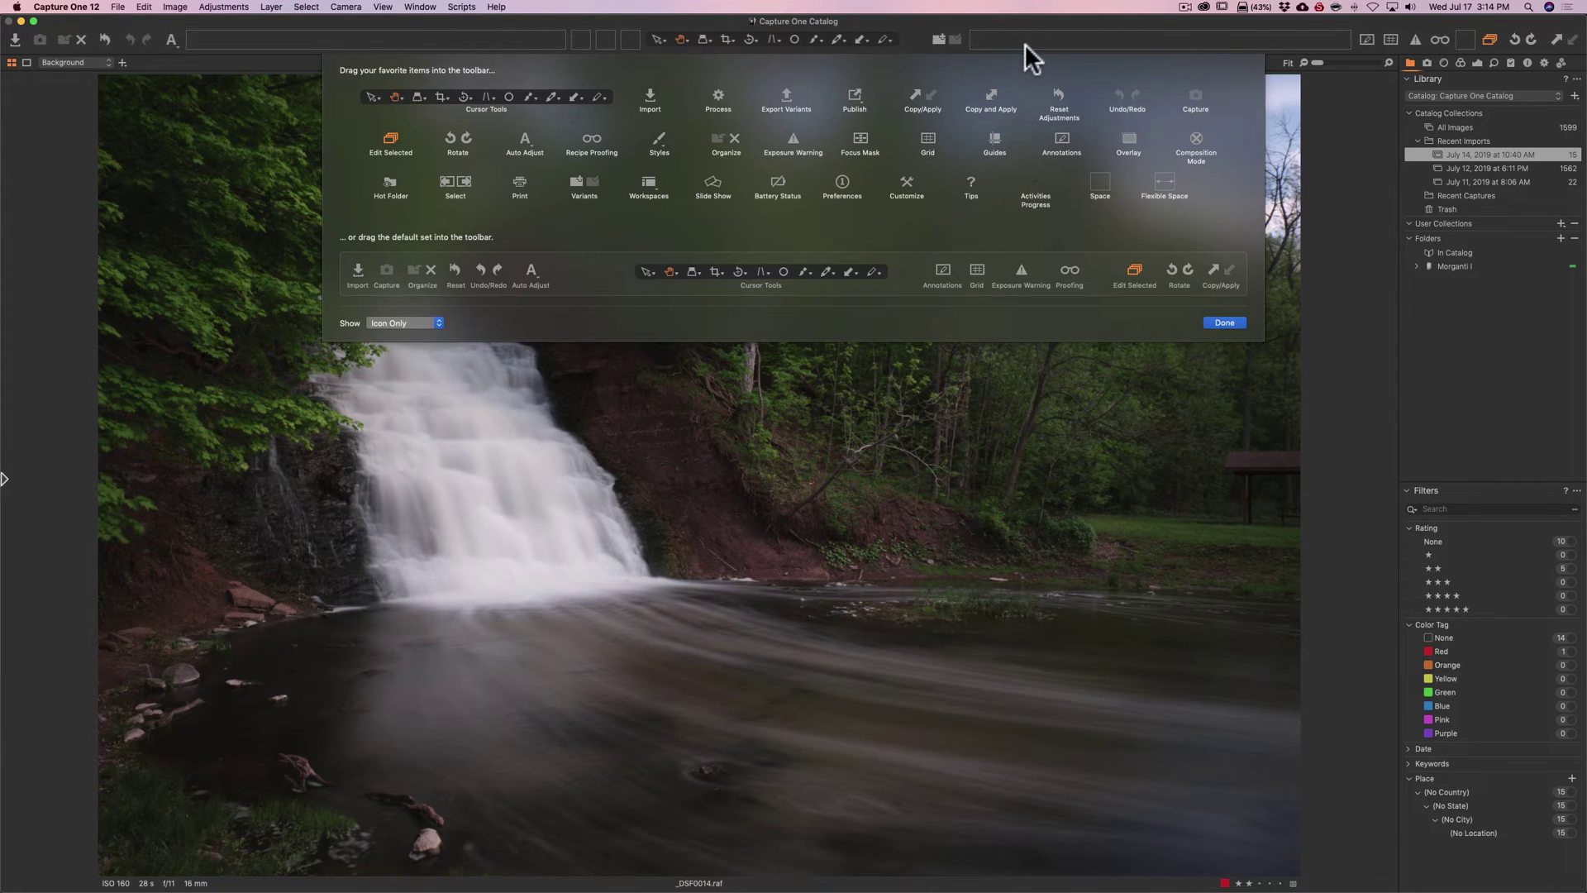
left_click_drag(903, 33, 872, 136)
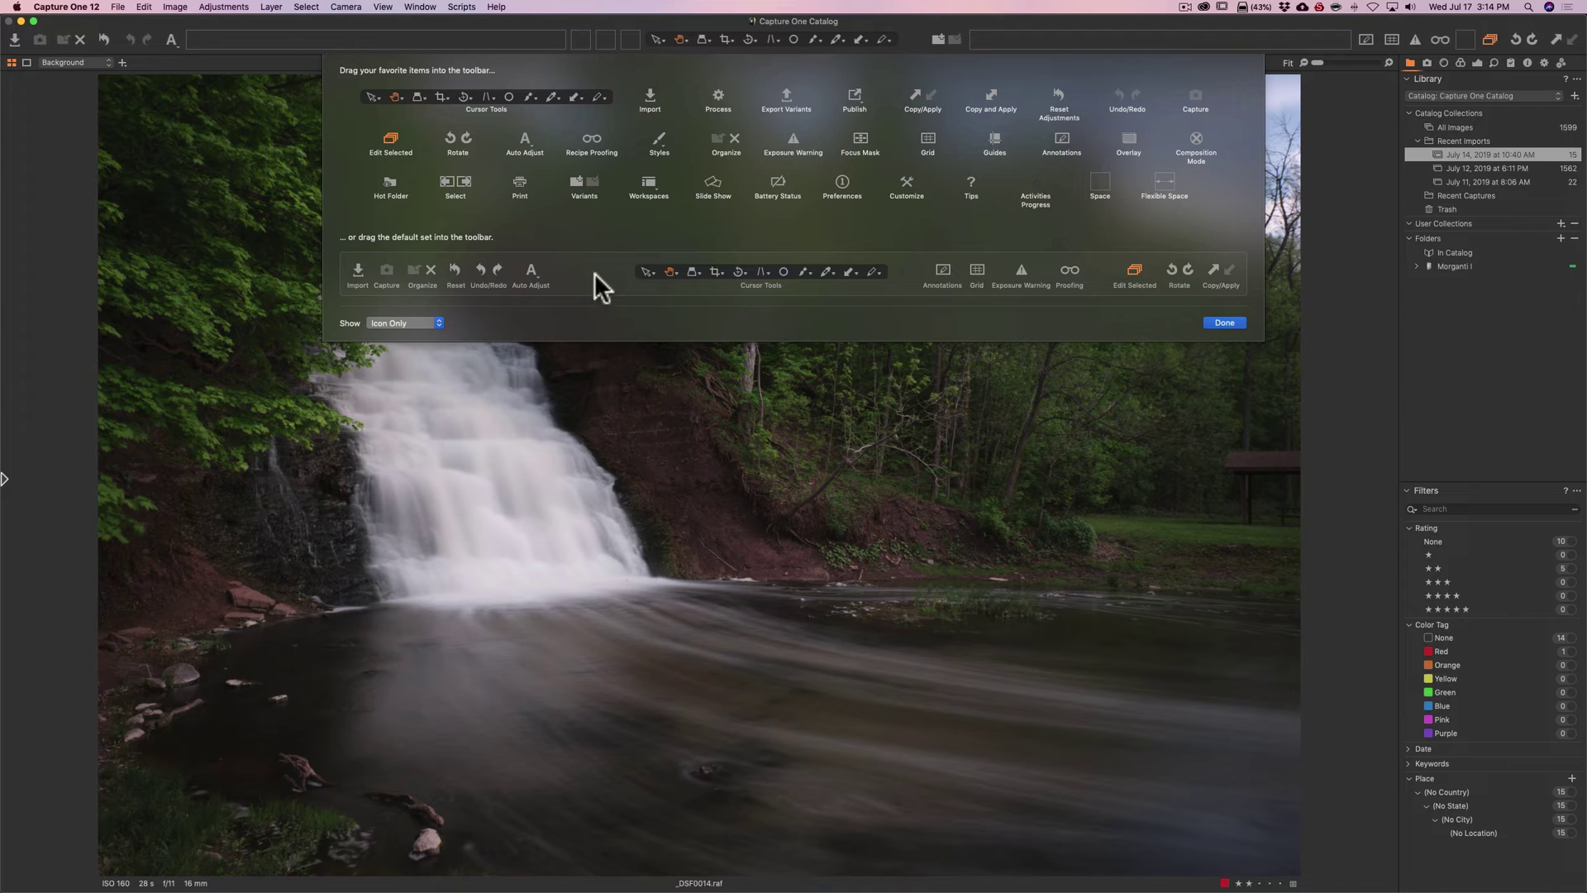
Try showing the toolbar items as Icon and Text and return them to Icon Only.
left_click(438, 323)
left_click(423, 308)
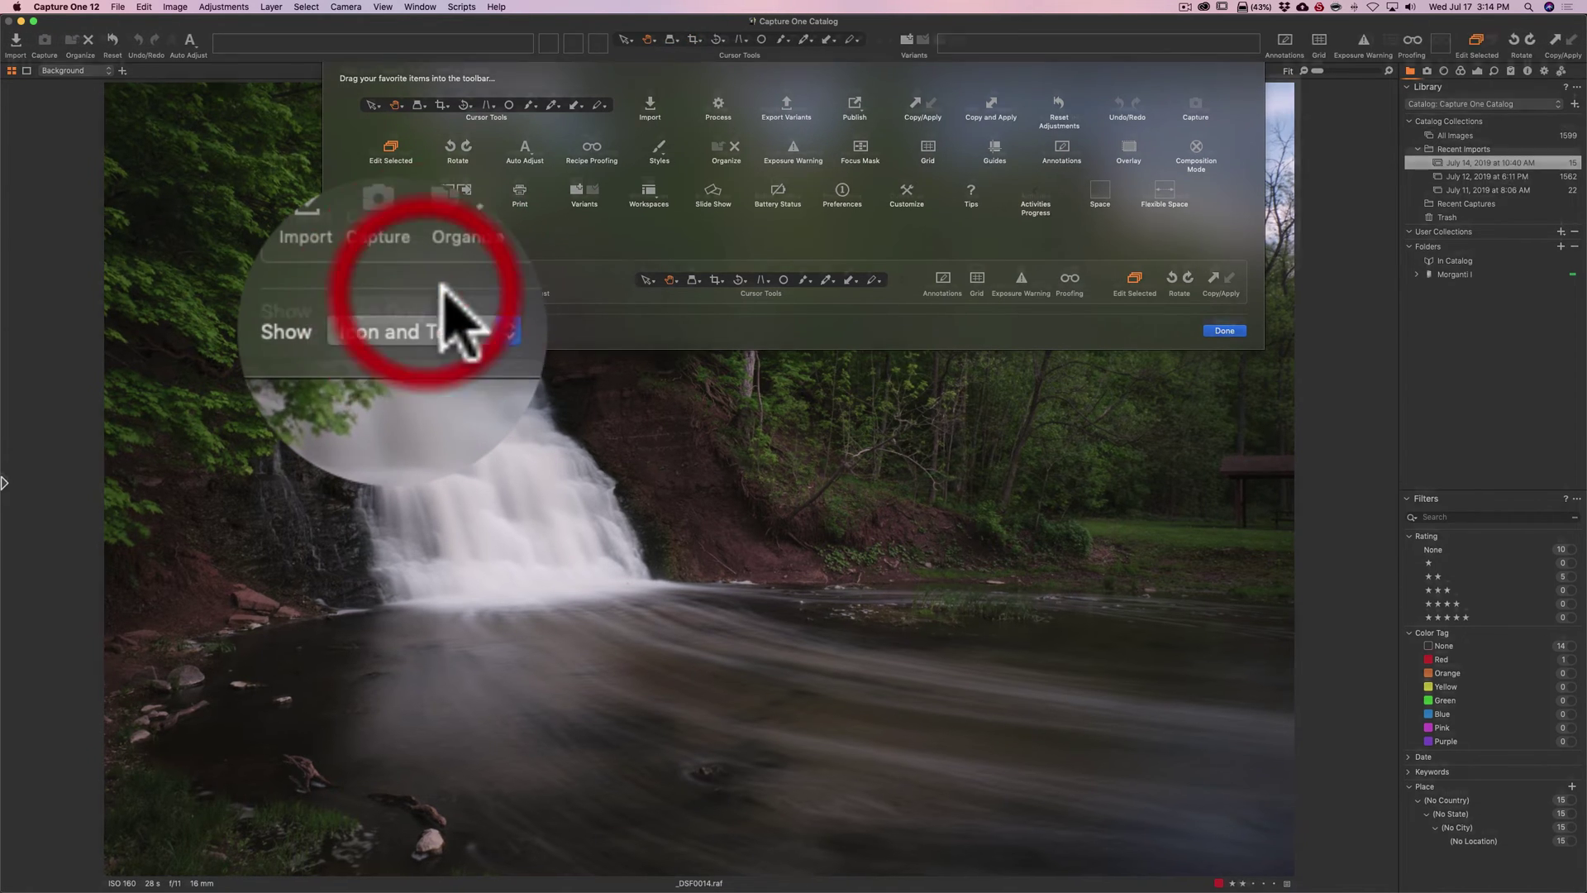
left_click(519, 332)
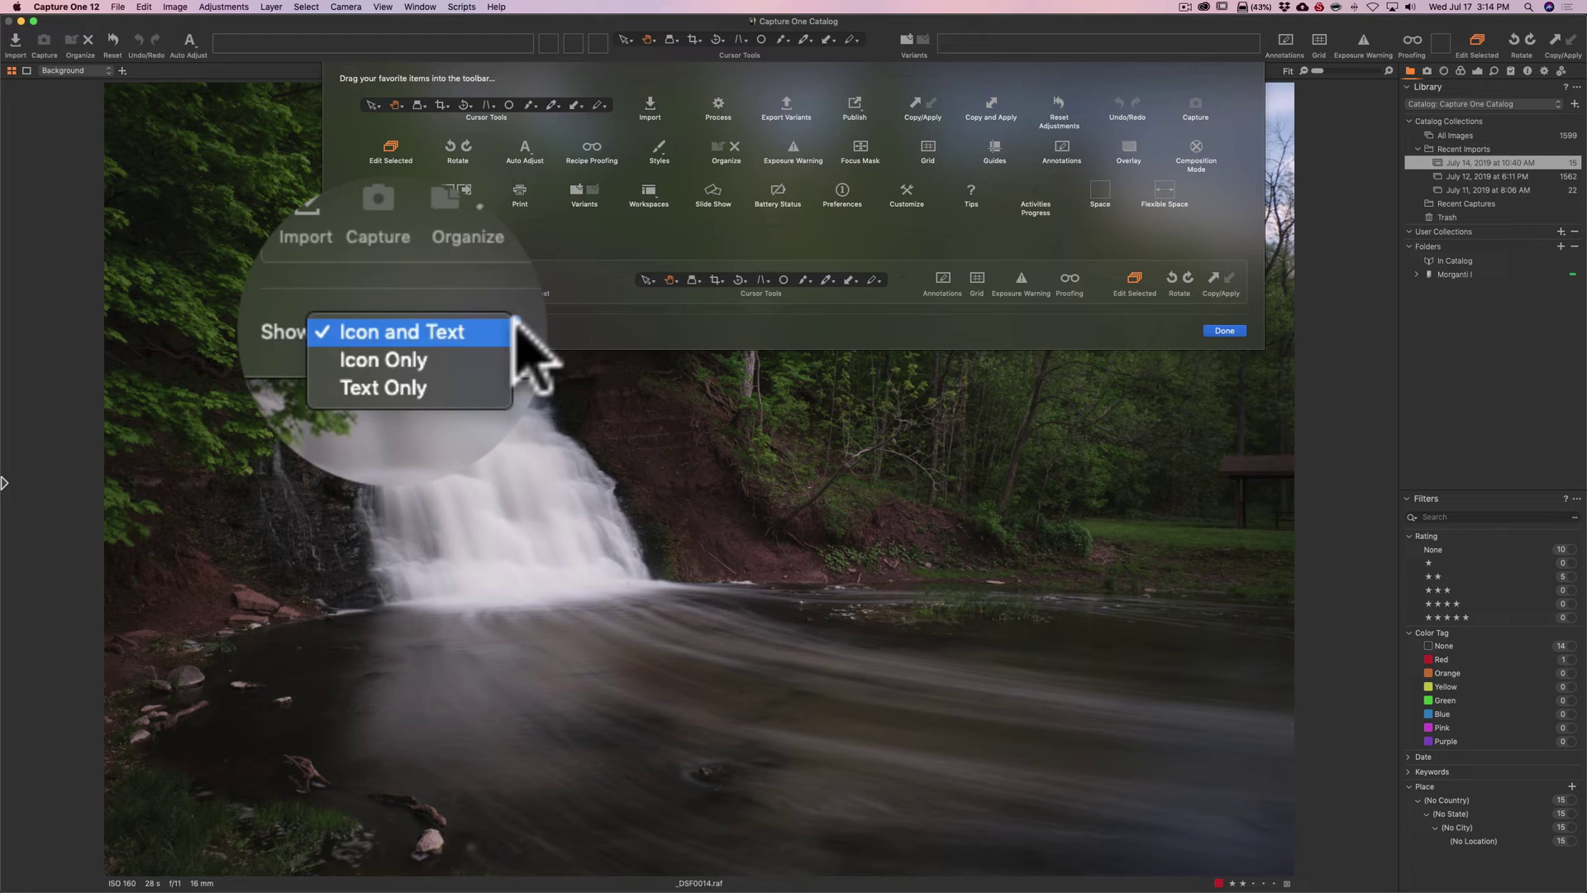
left_click(447, 360)
Try showing the toolbar items as Text Only and restore Icon Only.
left_click(513, 314)
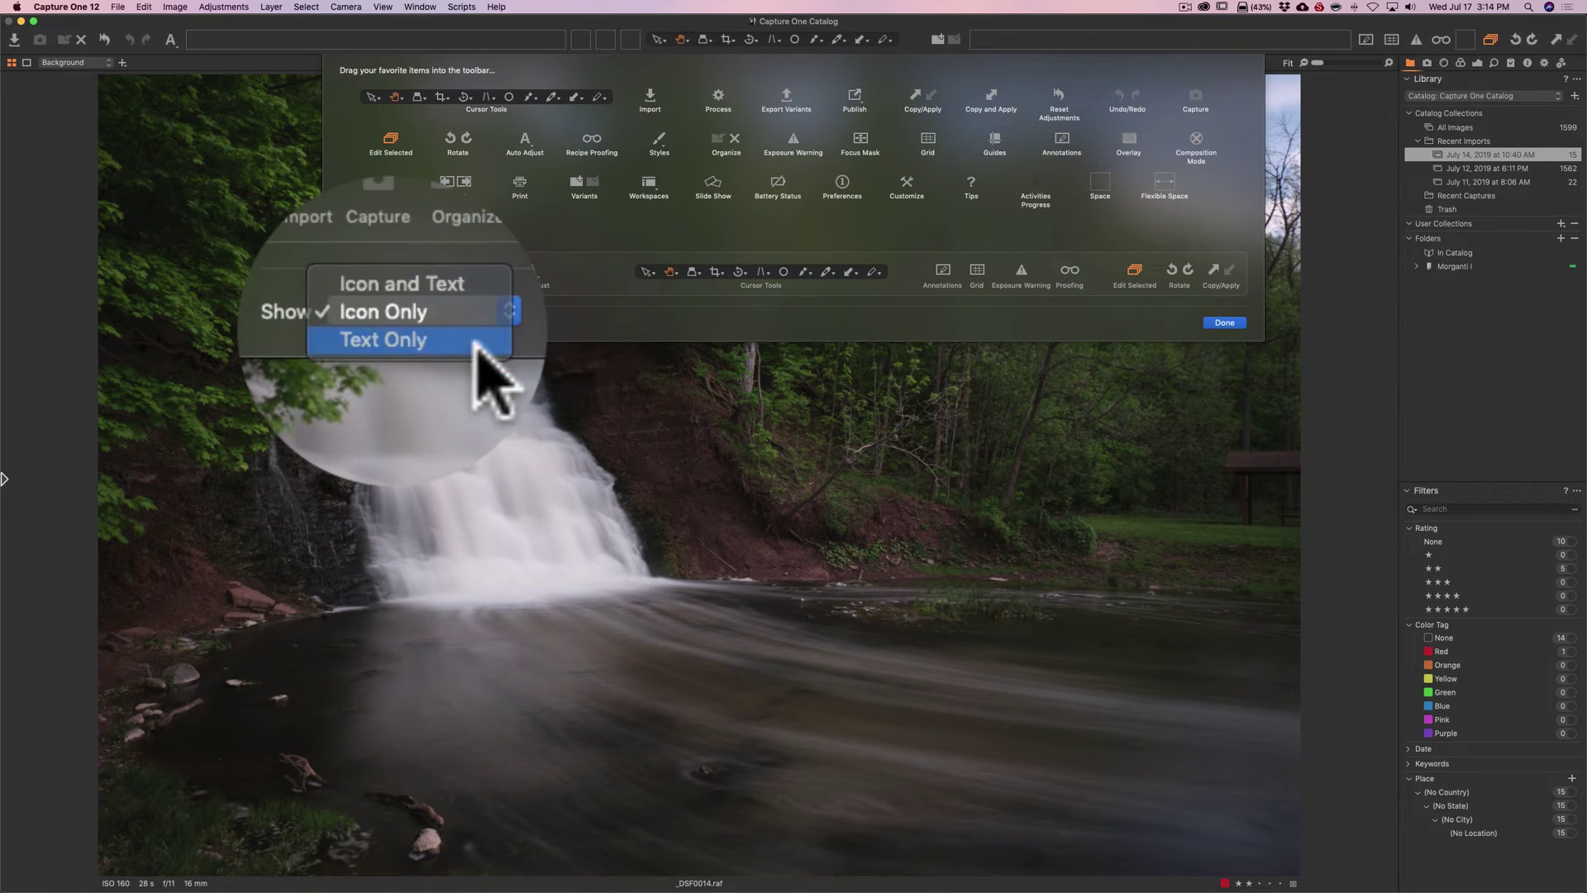
left_click(475, 343)
left_click(529, 277)
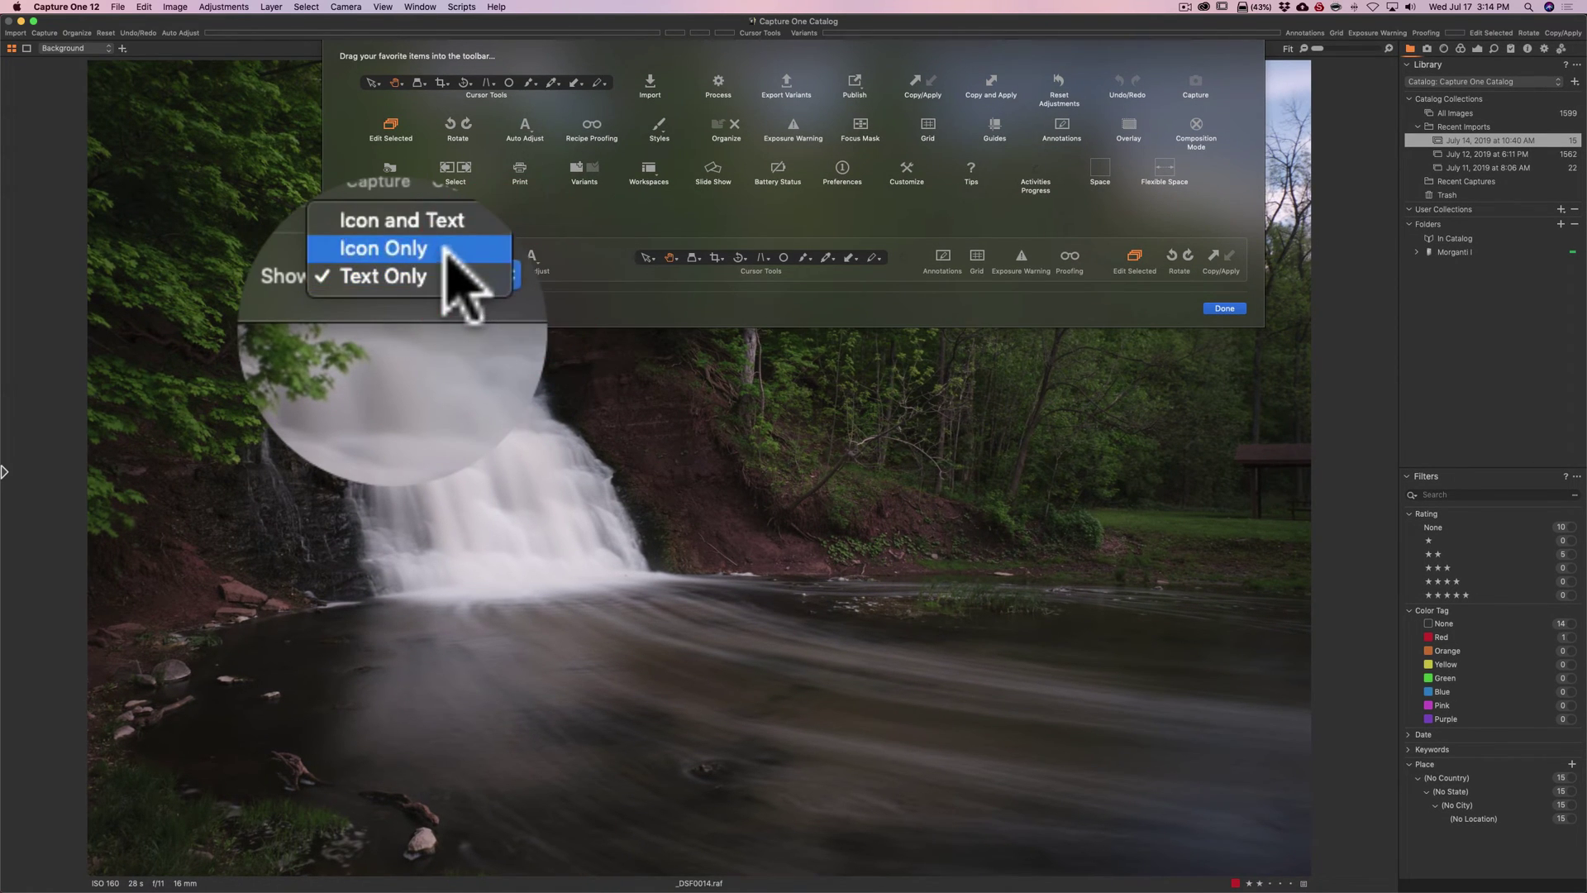
left_click(424, 296)
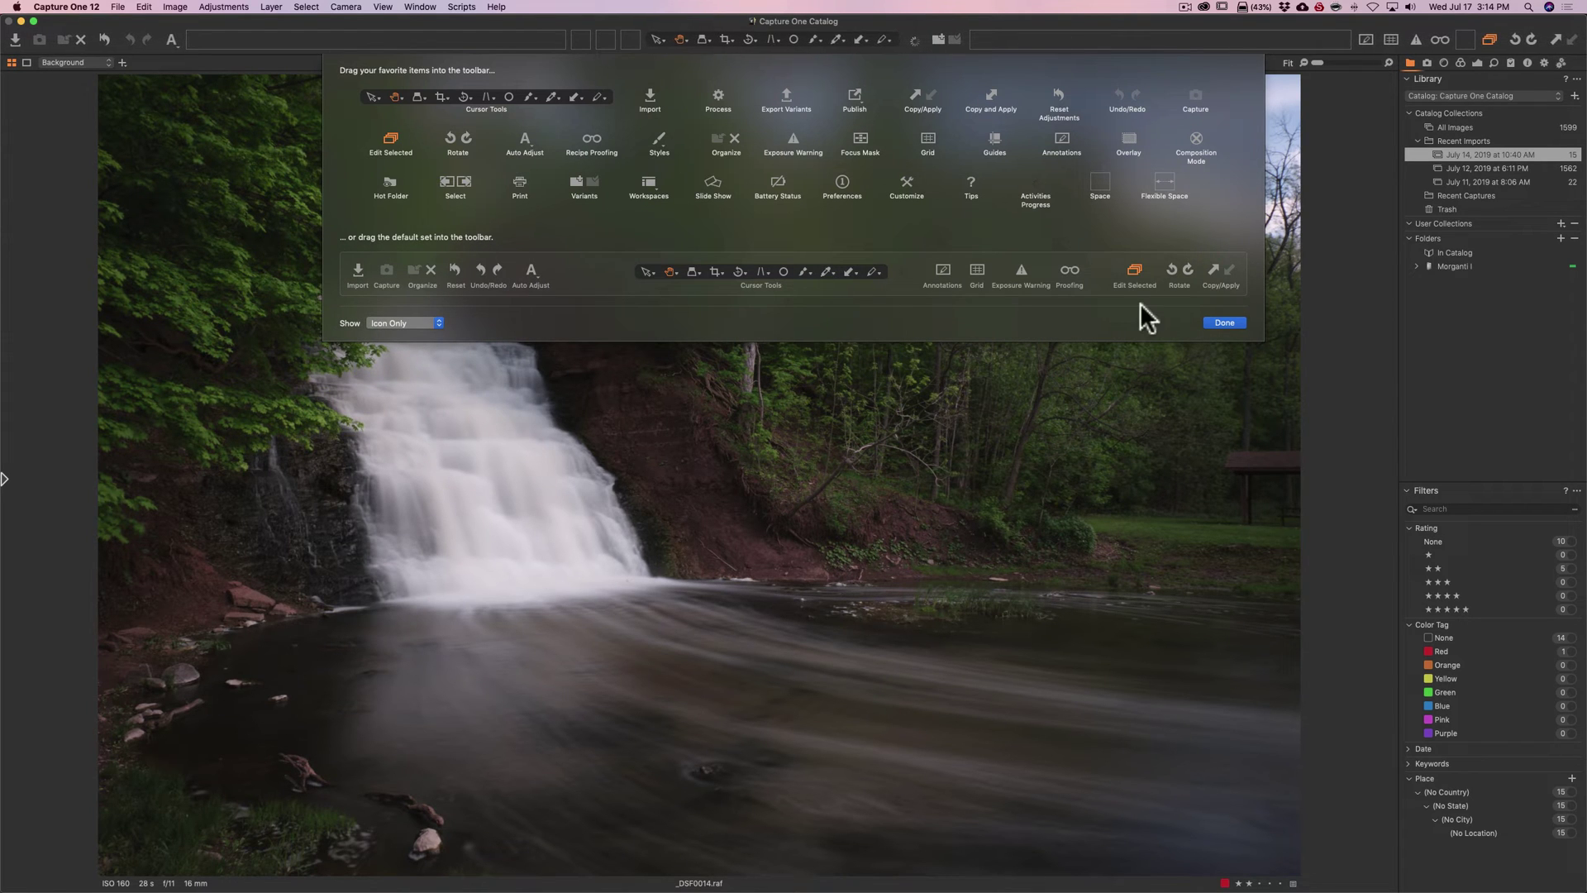
Finish customizing the toolbar and look through the Lens, Color and Exposure tool tabs.
left_click(1231, 320)
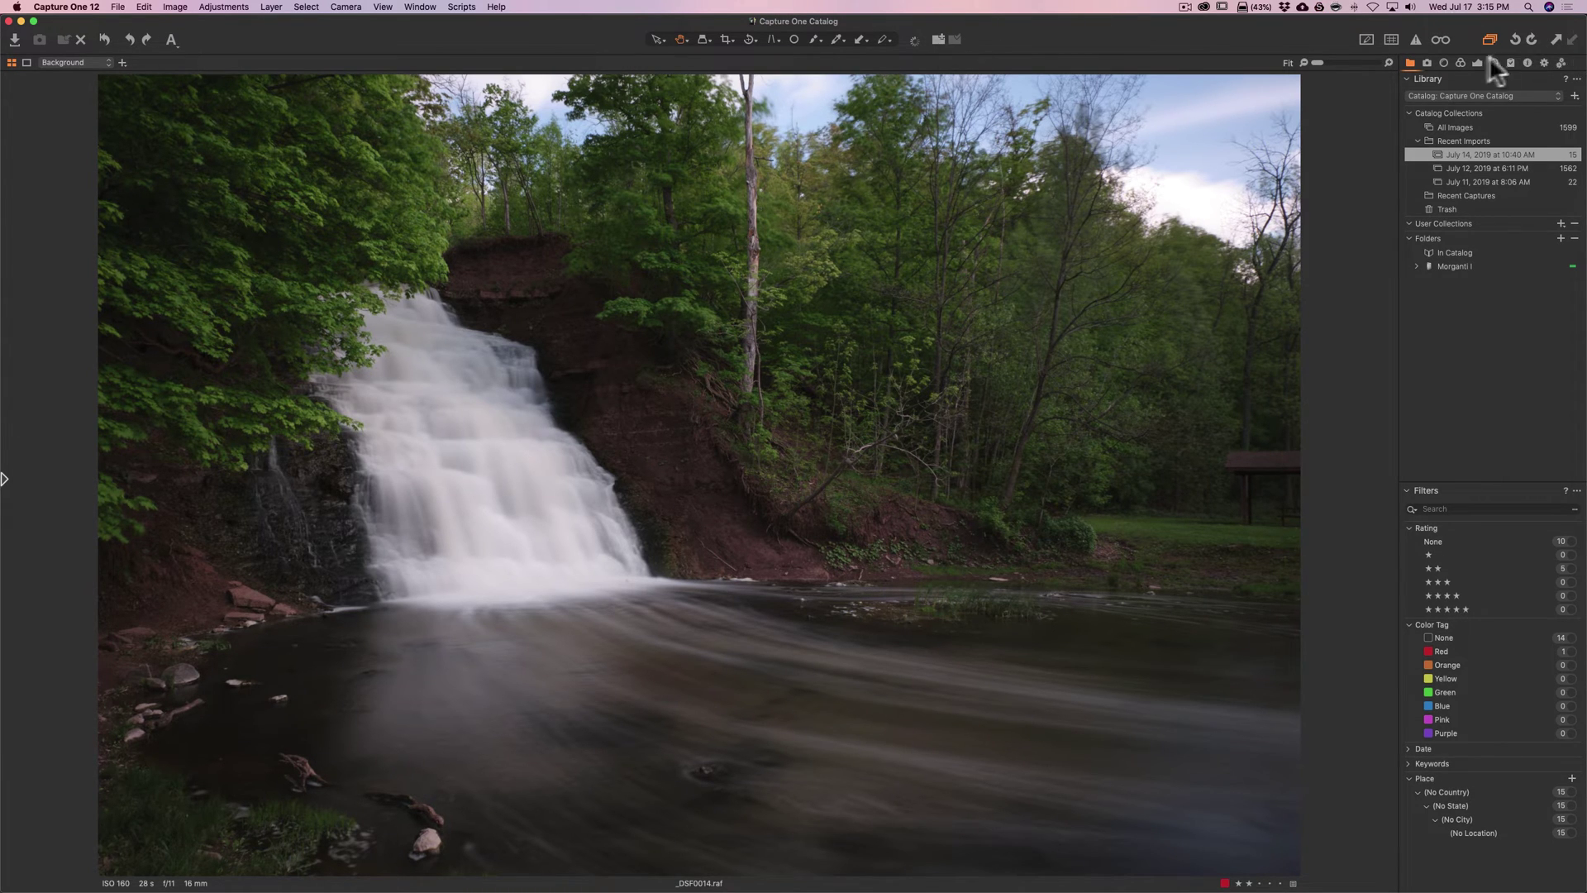
left_click(1444, 63)
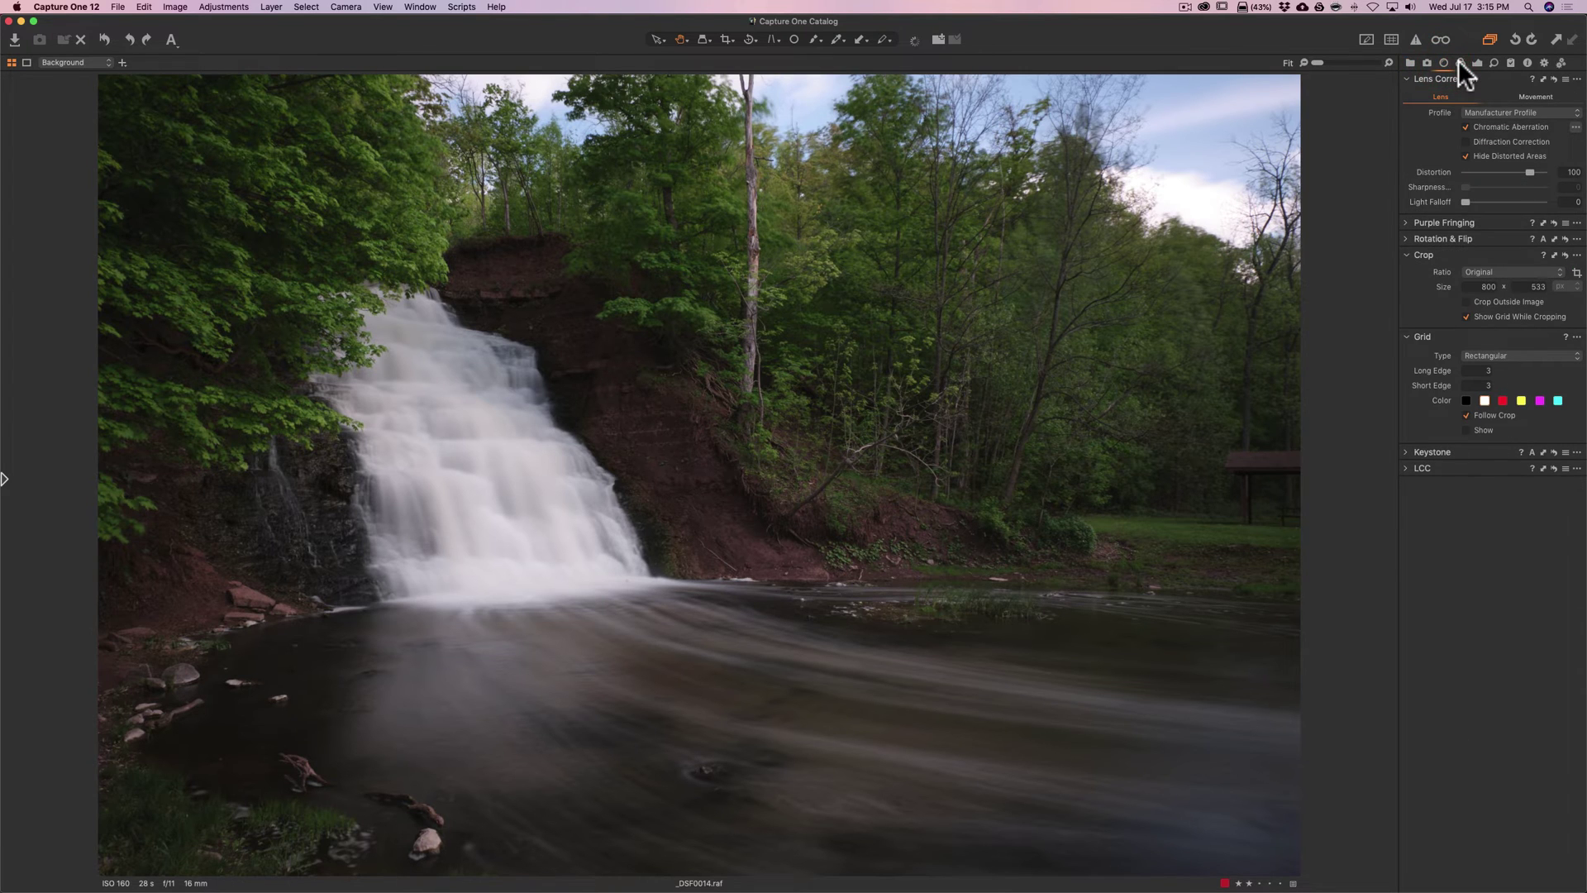
left_click(1460, 62)
left_click(1476, 62)
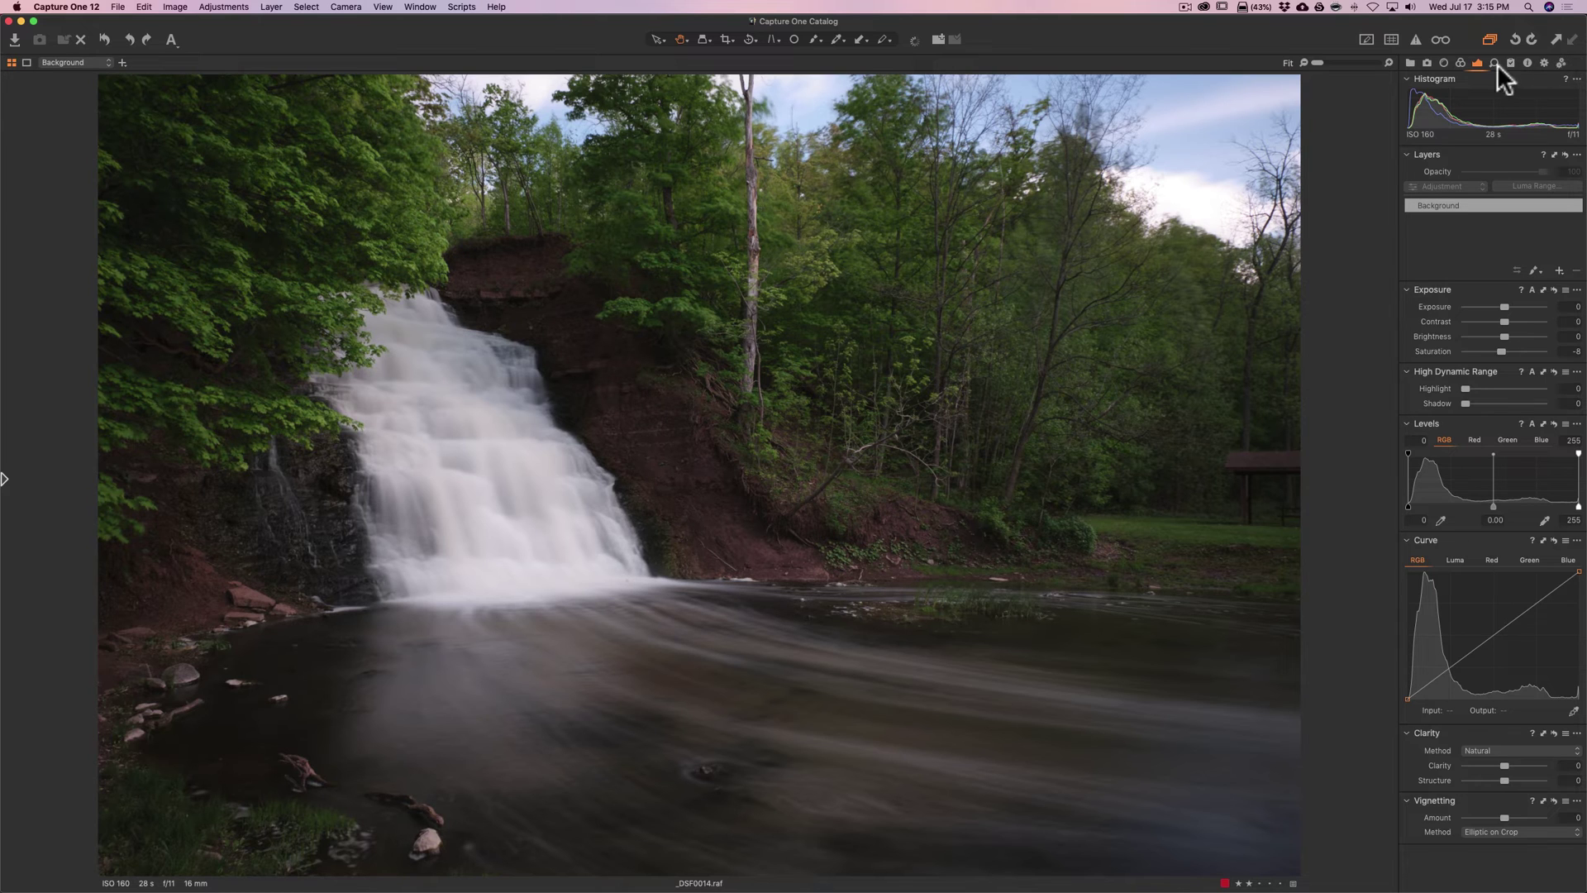
Add a custom tool tab named "My Color Workflow" with the number 1 icon.
right_click(1567, 63)
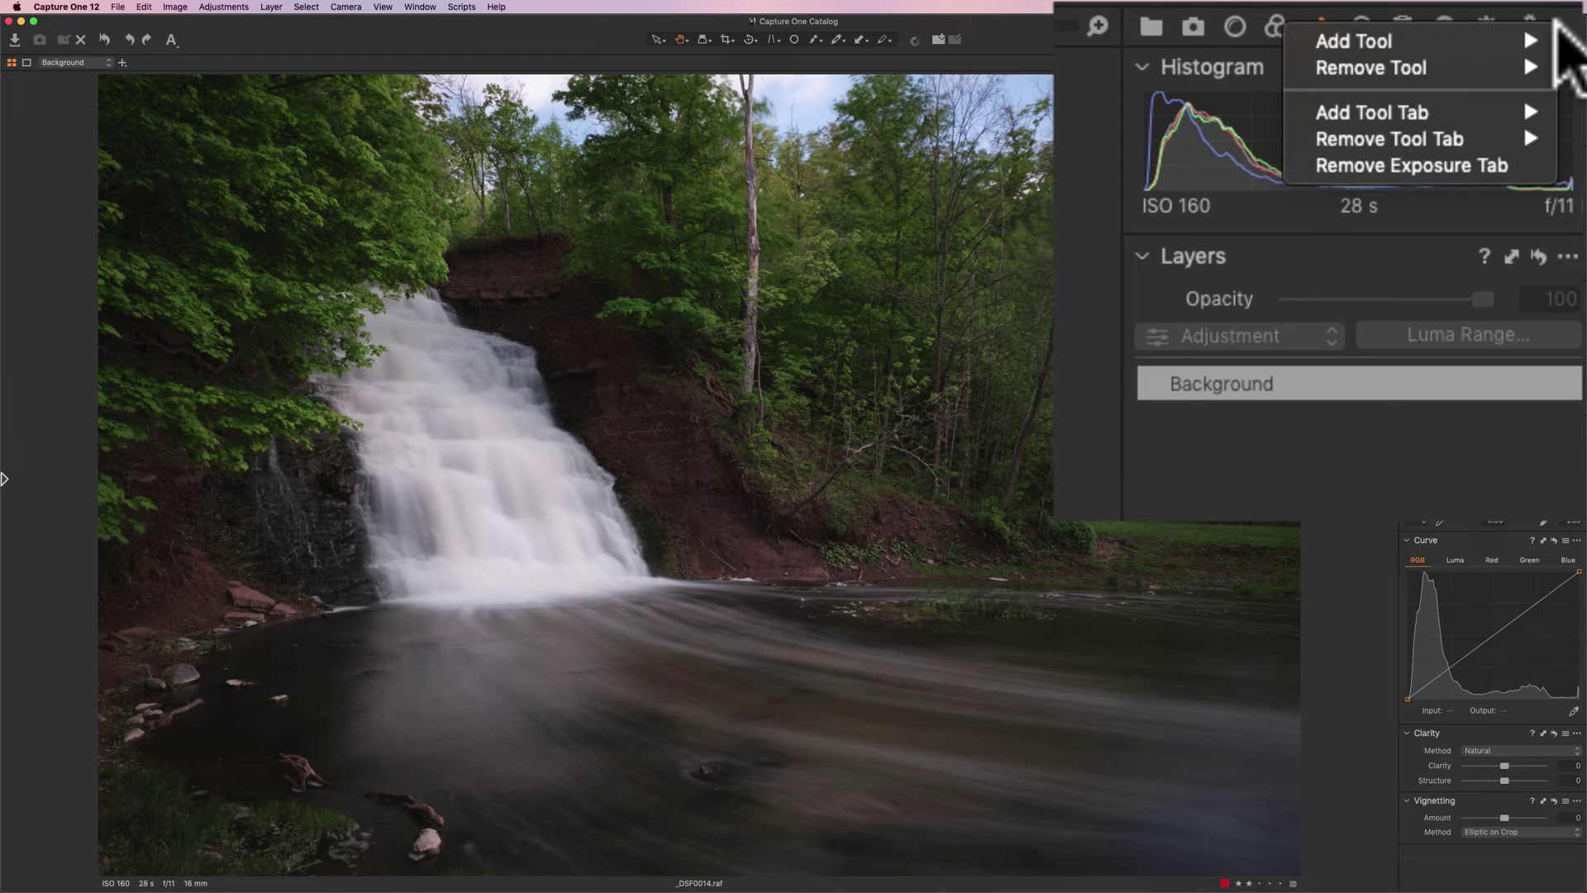
mouse_move(1521, 120)
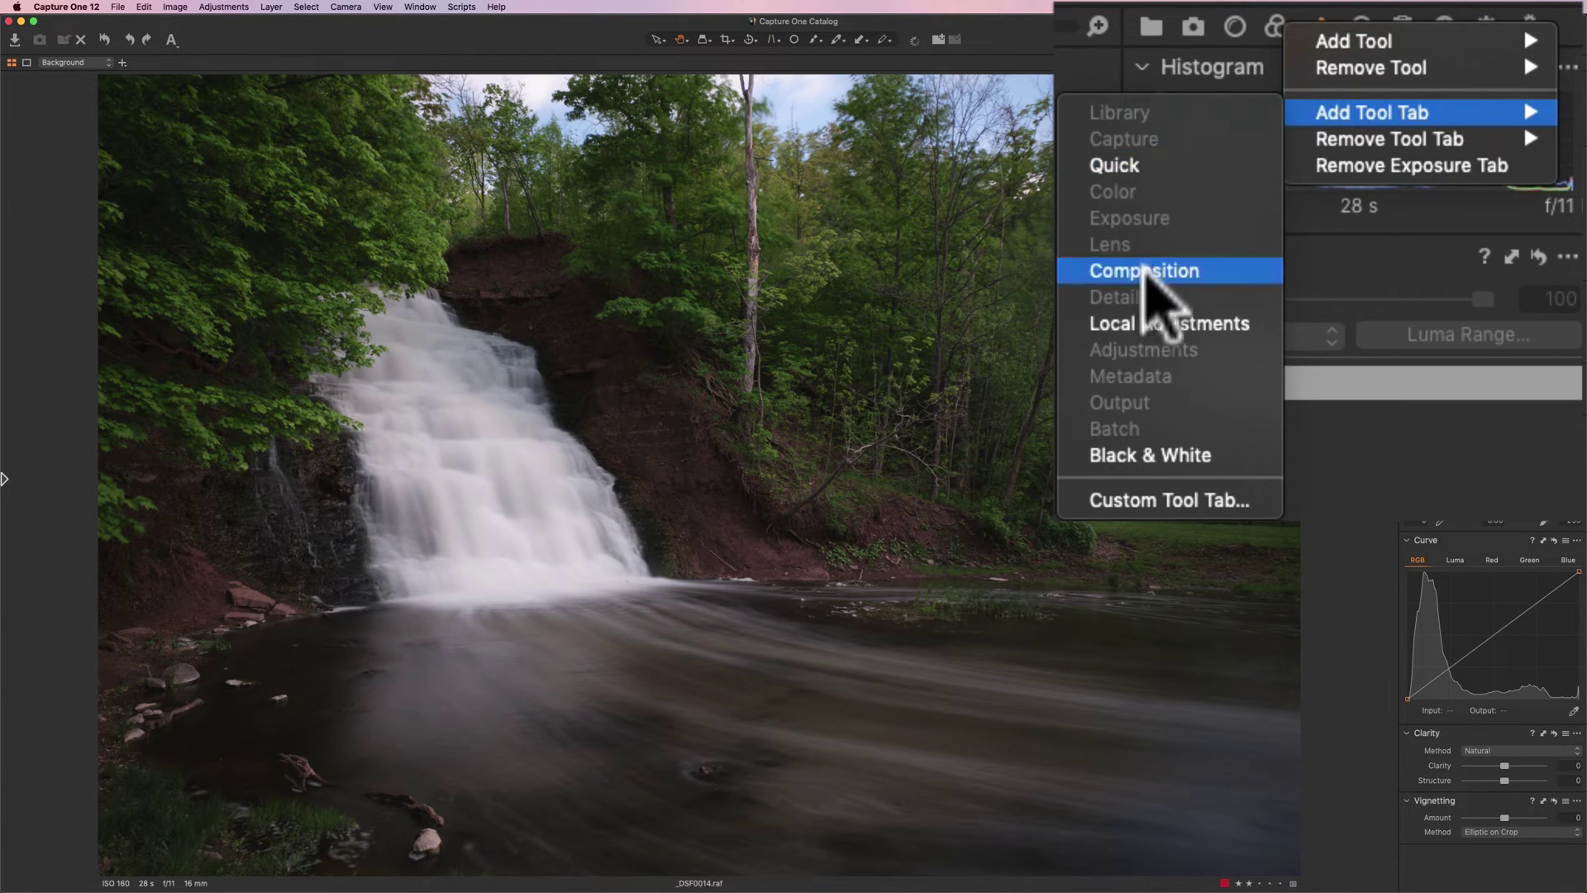
left_click(1194, 497)
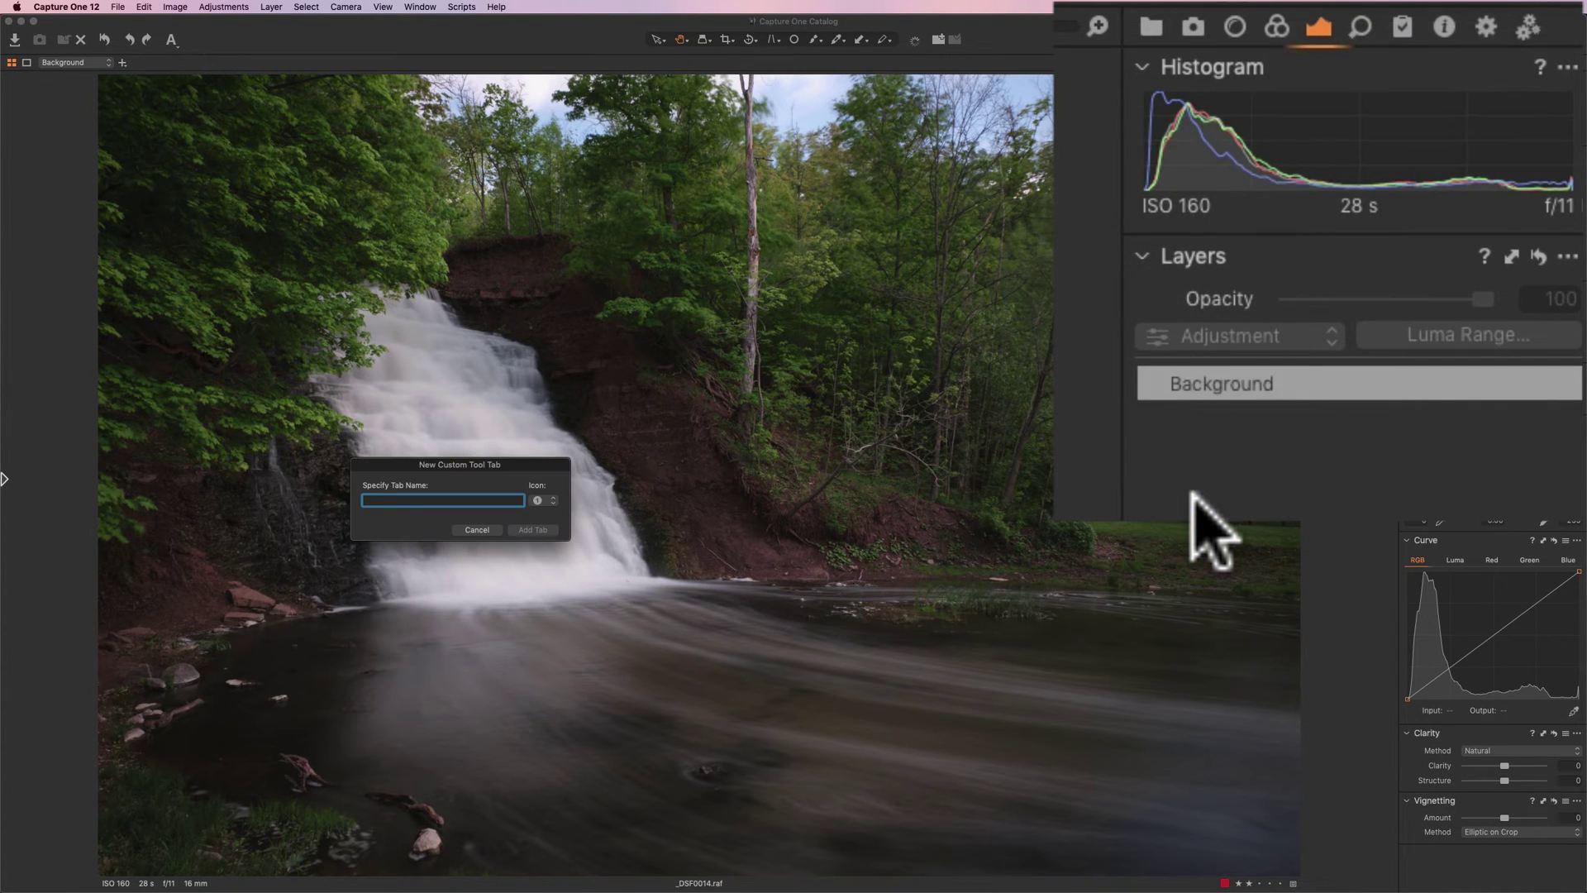
left_click_drag(518, 460, 810, 246)
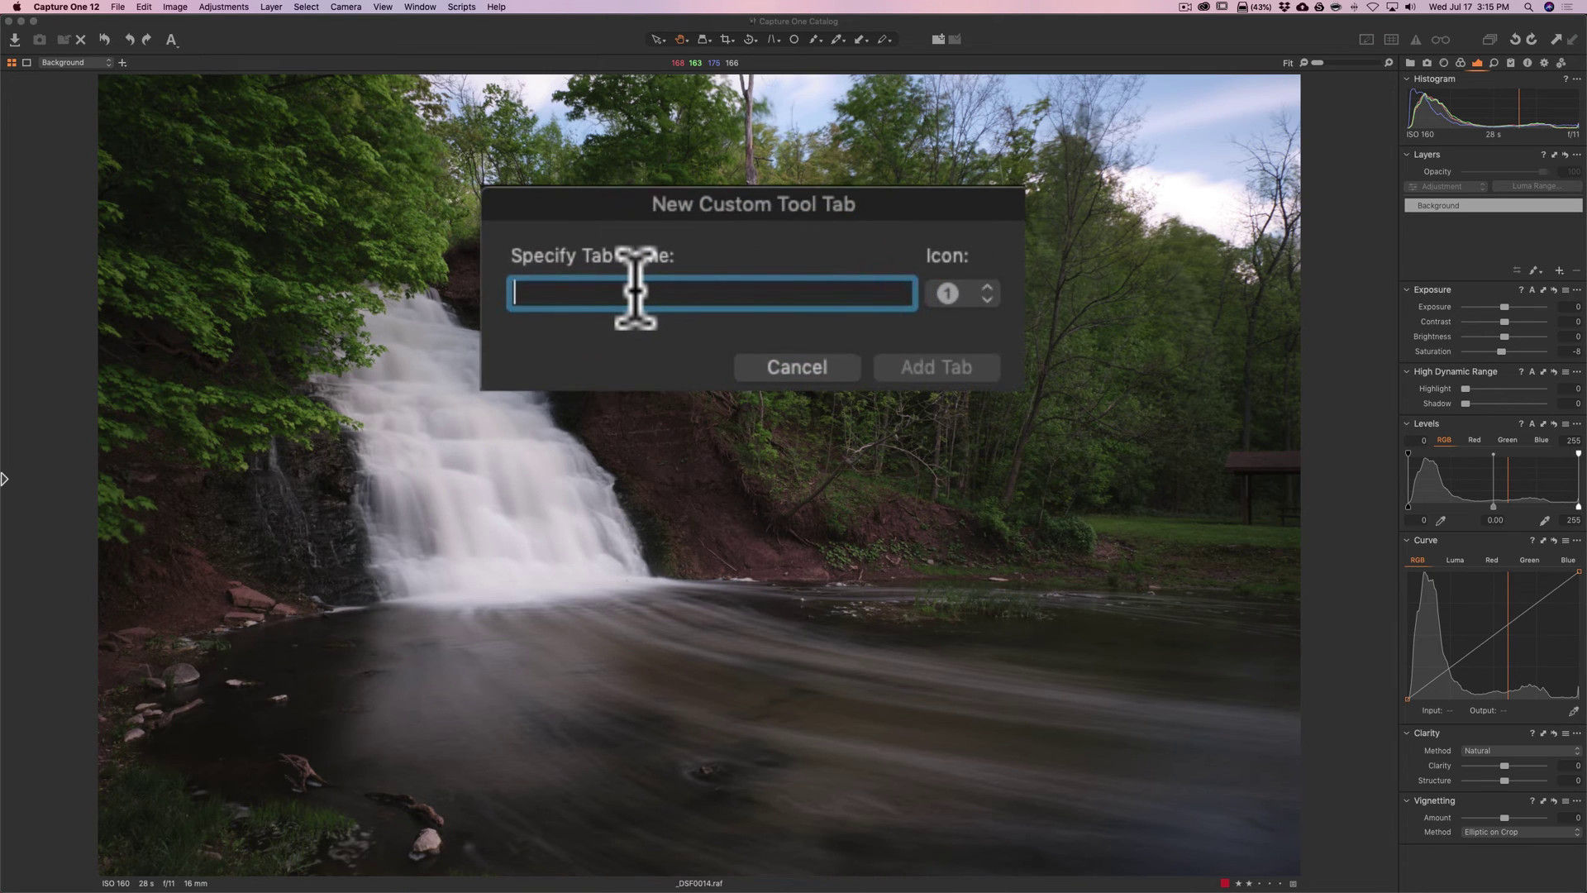
type("My c")
key("BackSpace")
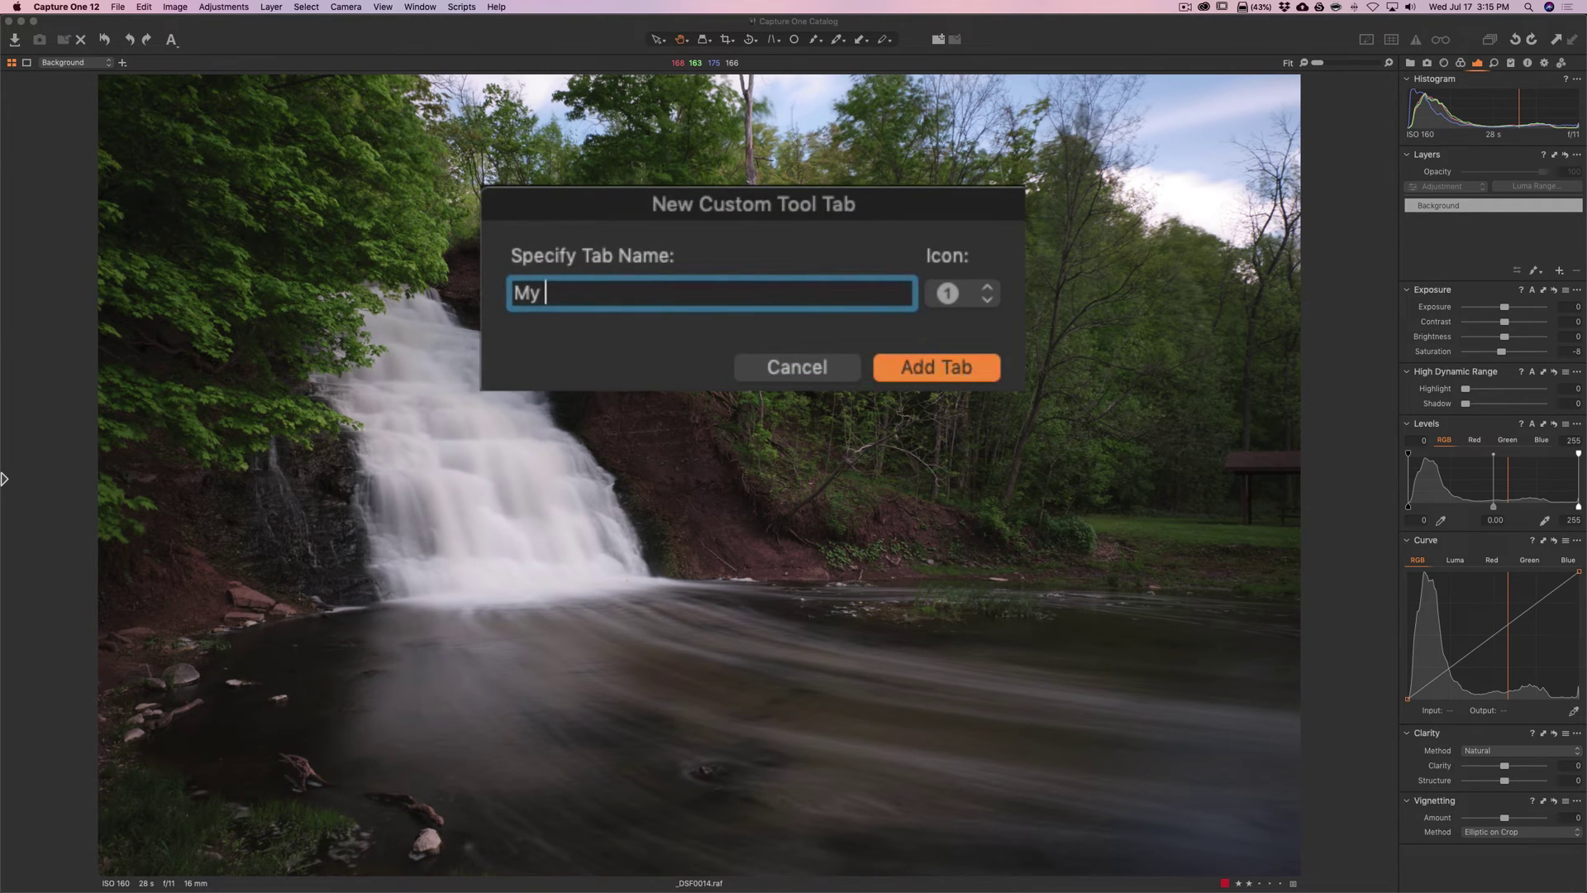
type("Color Workflow")
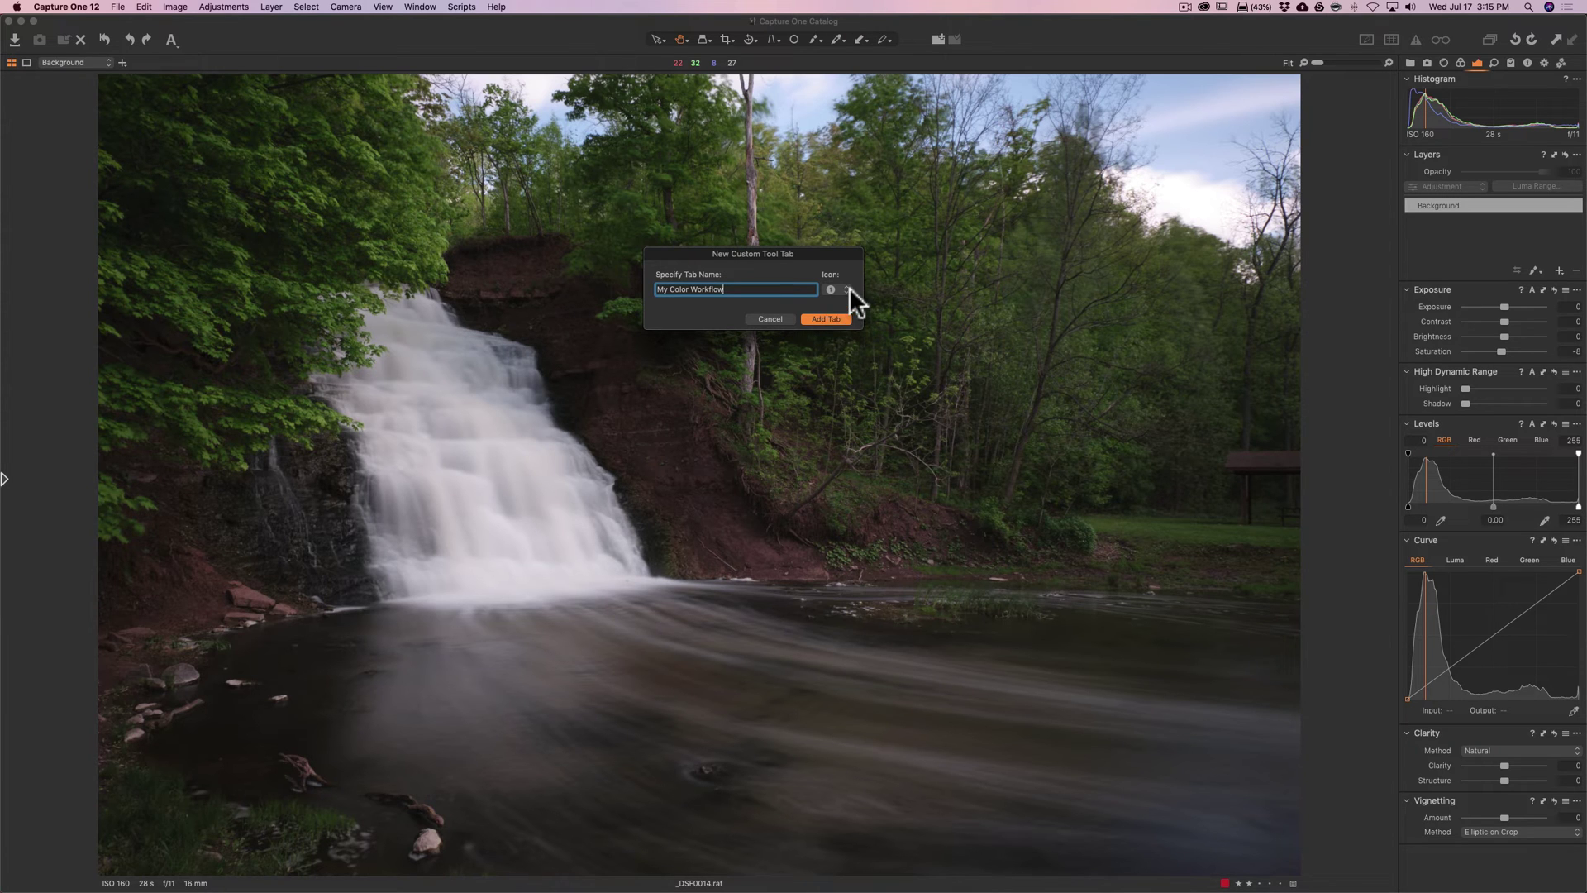
left_click(846, 289)
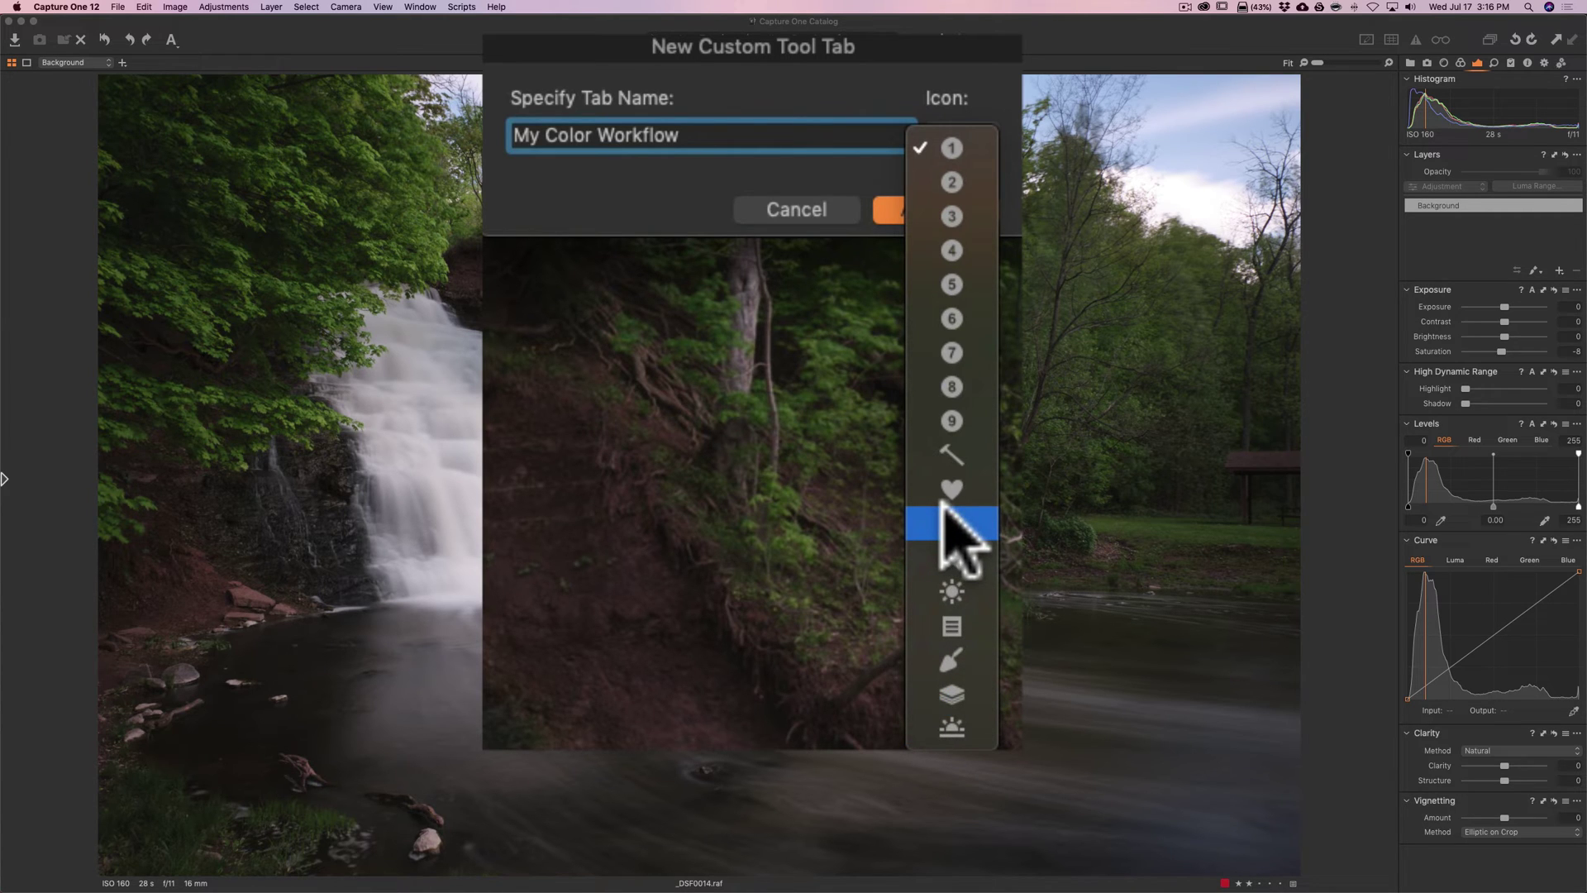
left_click(948, 148)
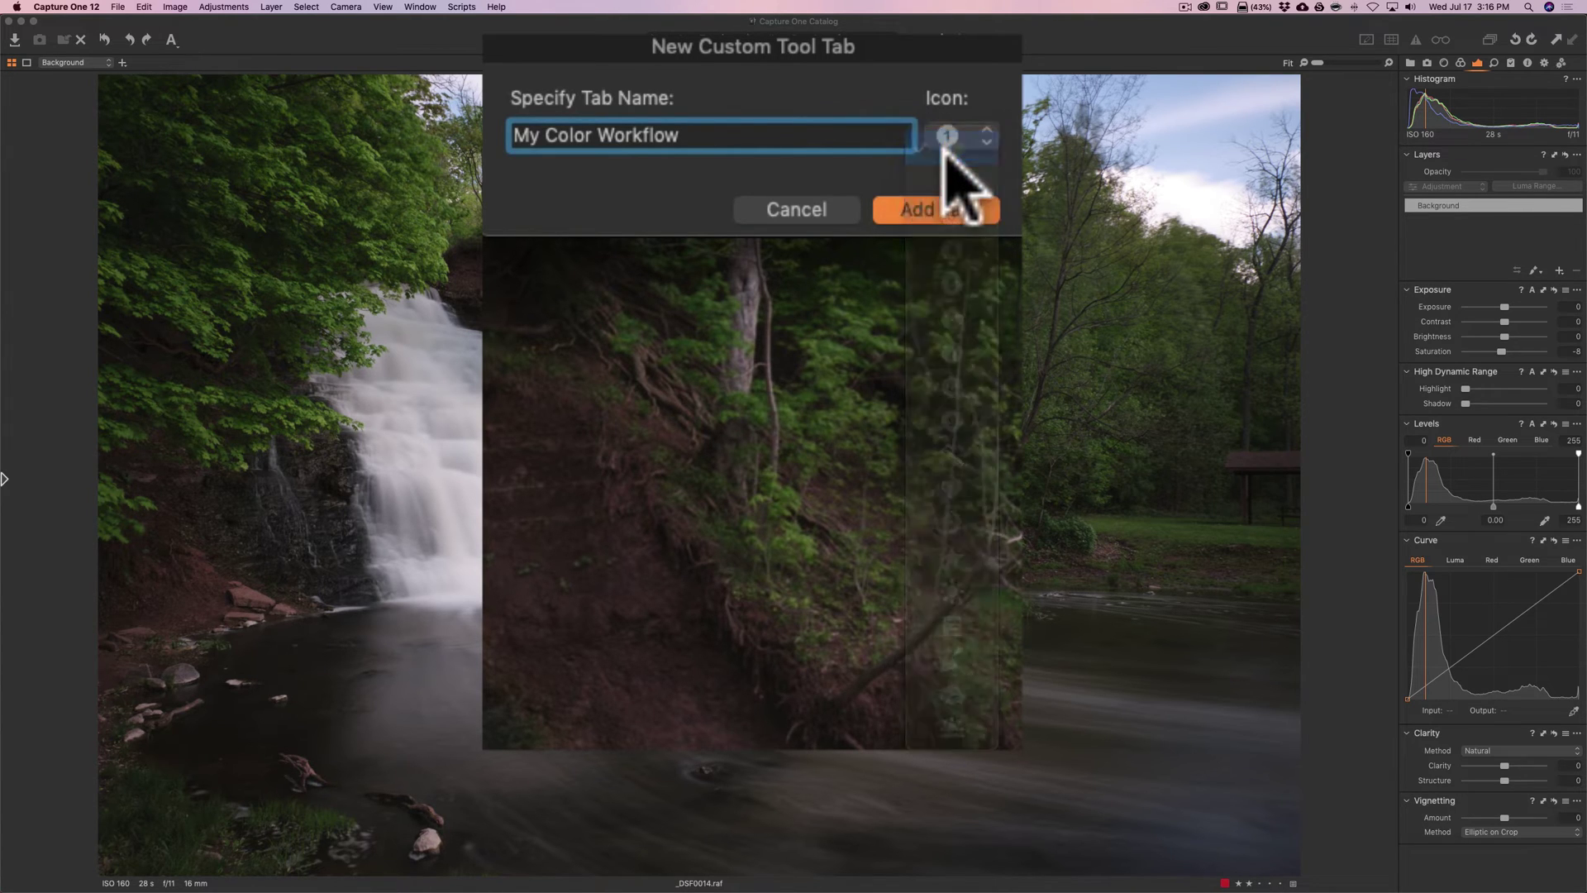
left_click(932, 216)
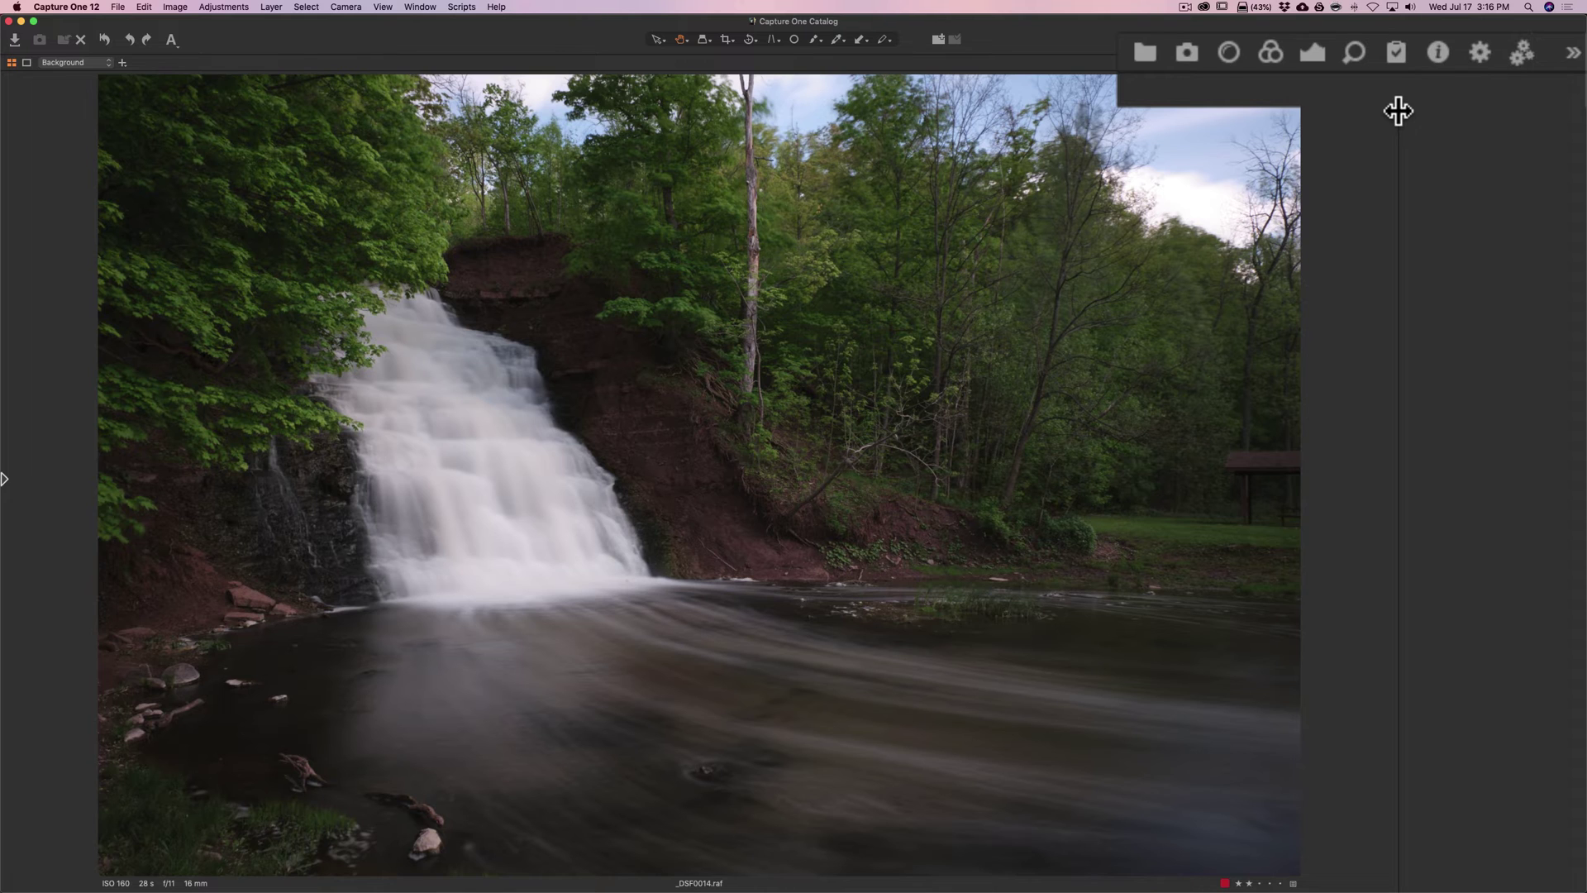
Widen the tool panel slightly so every tool tab icon fits, and show the My Color Workflow tab.
left_click_drag(1401, 107, 1393, 108)
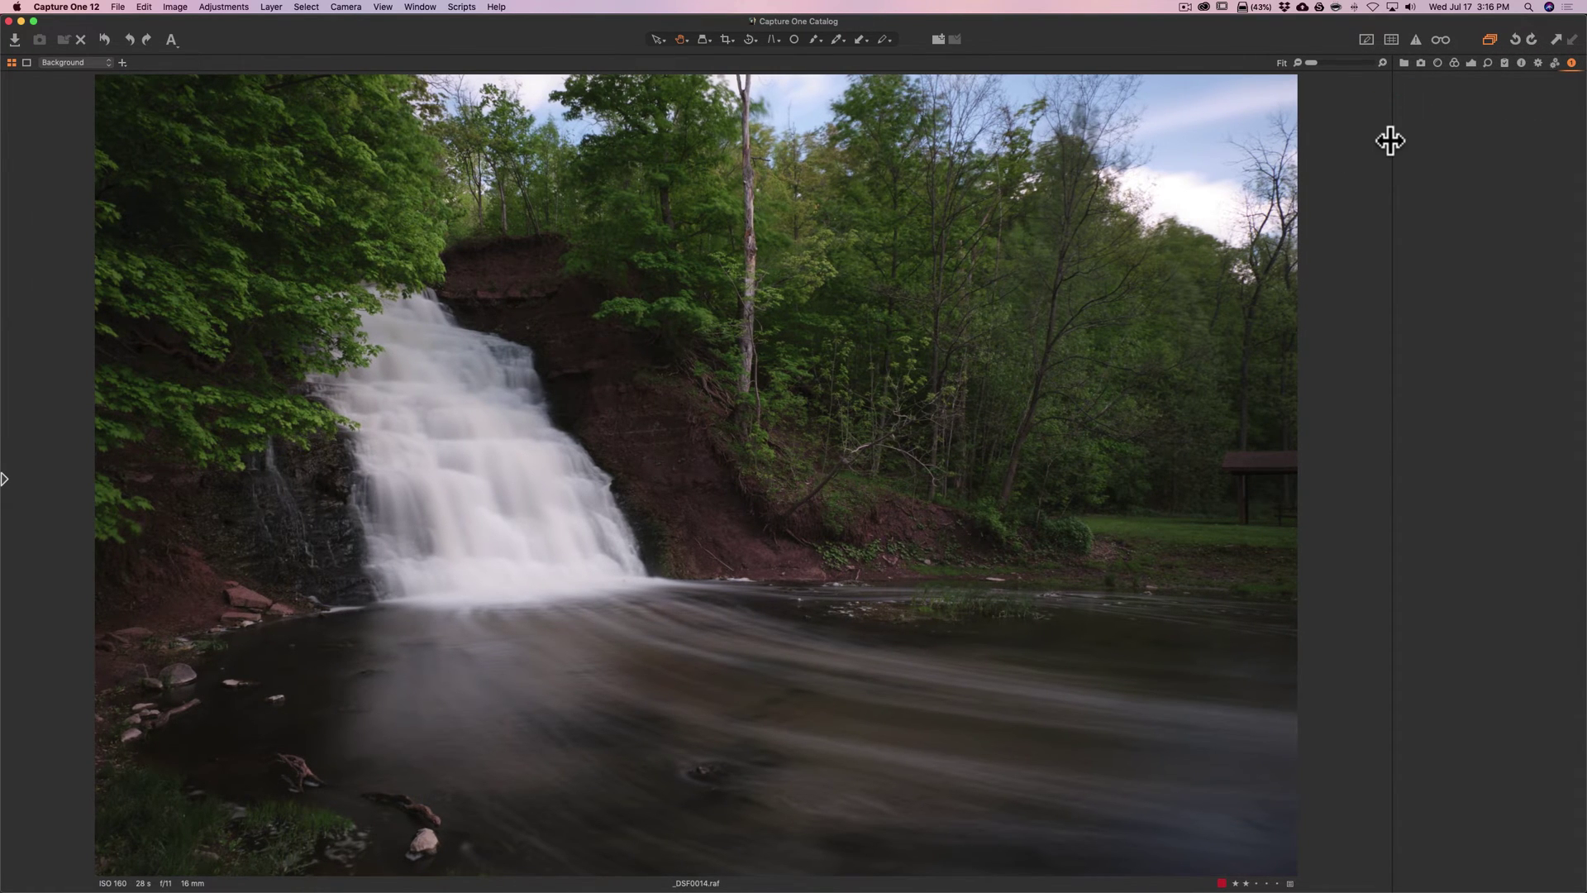
left_click_drag(1392, 139, 1384, 143)
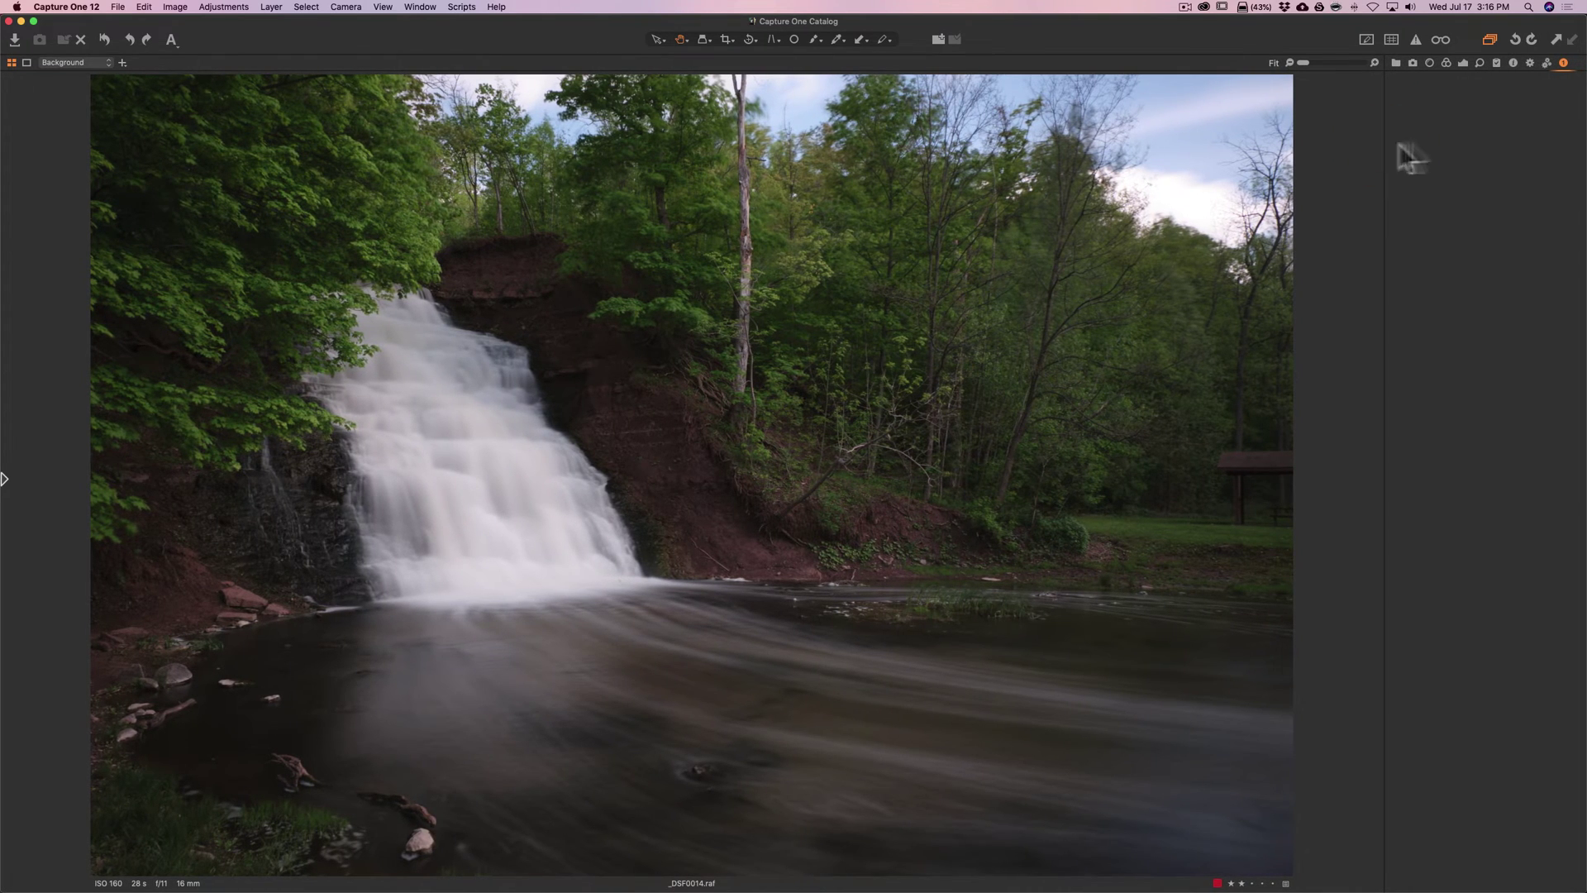
left_click(1563, 63)
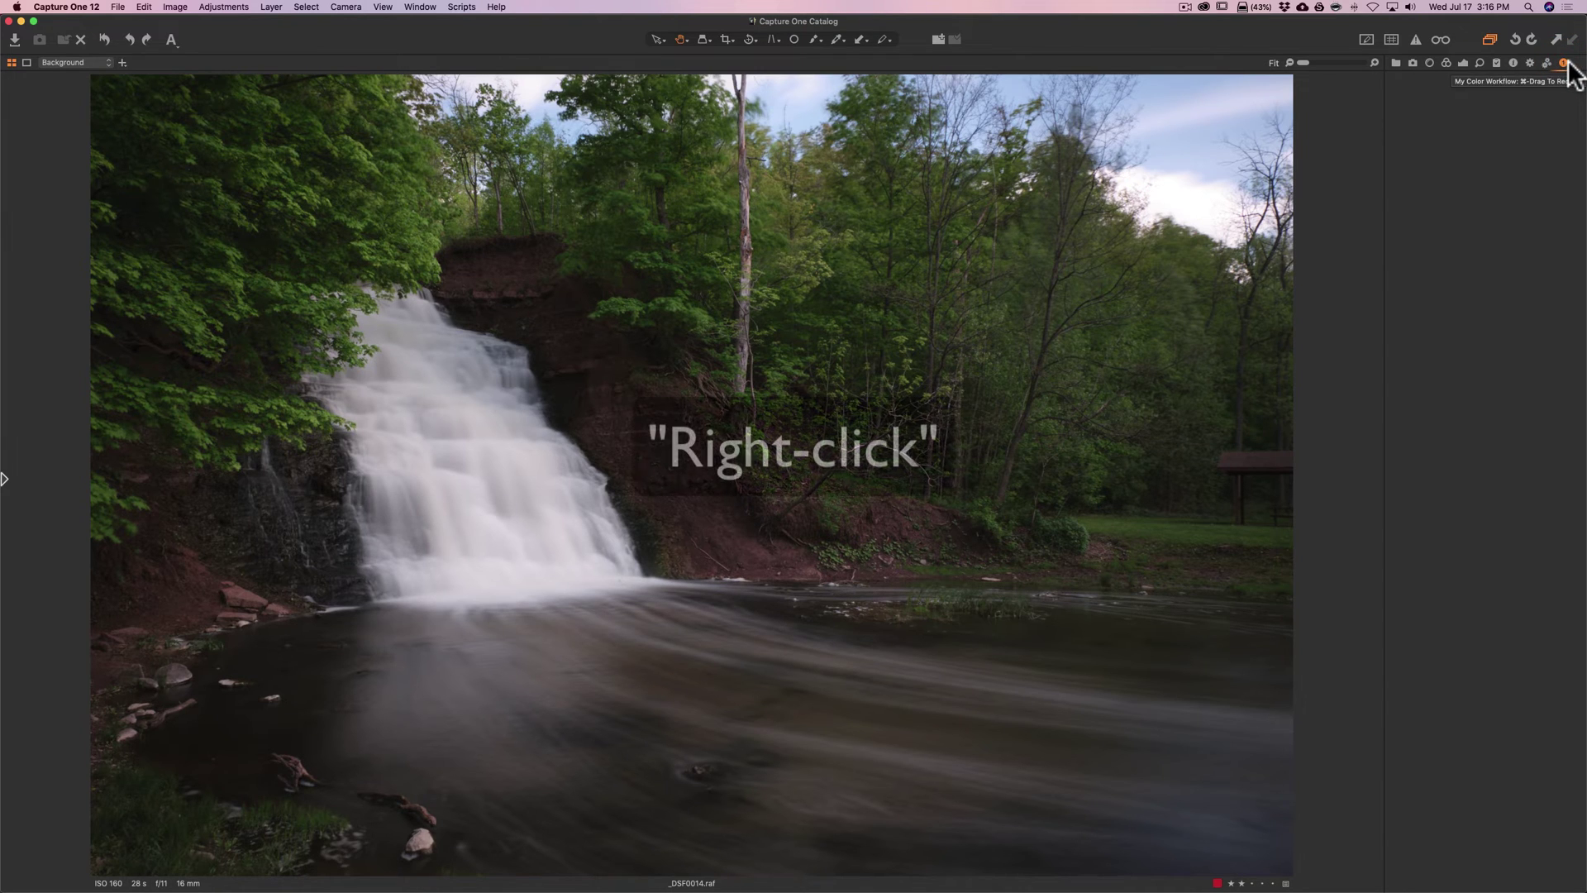
Add the Base Characteristics tool to the My Color Workflow tab and view its available Curve options.
right_click(1568, 63)
mouse_move(1539, 68)
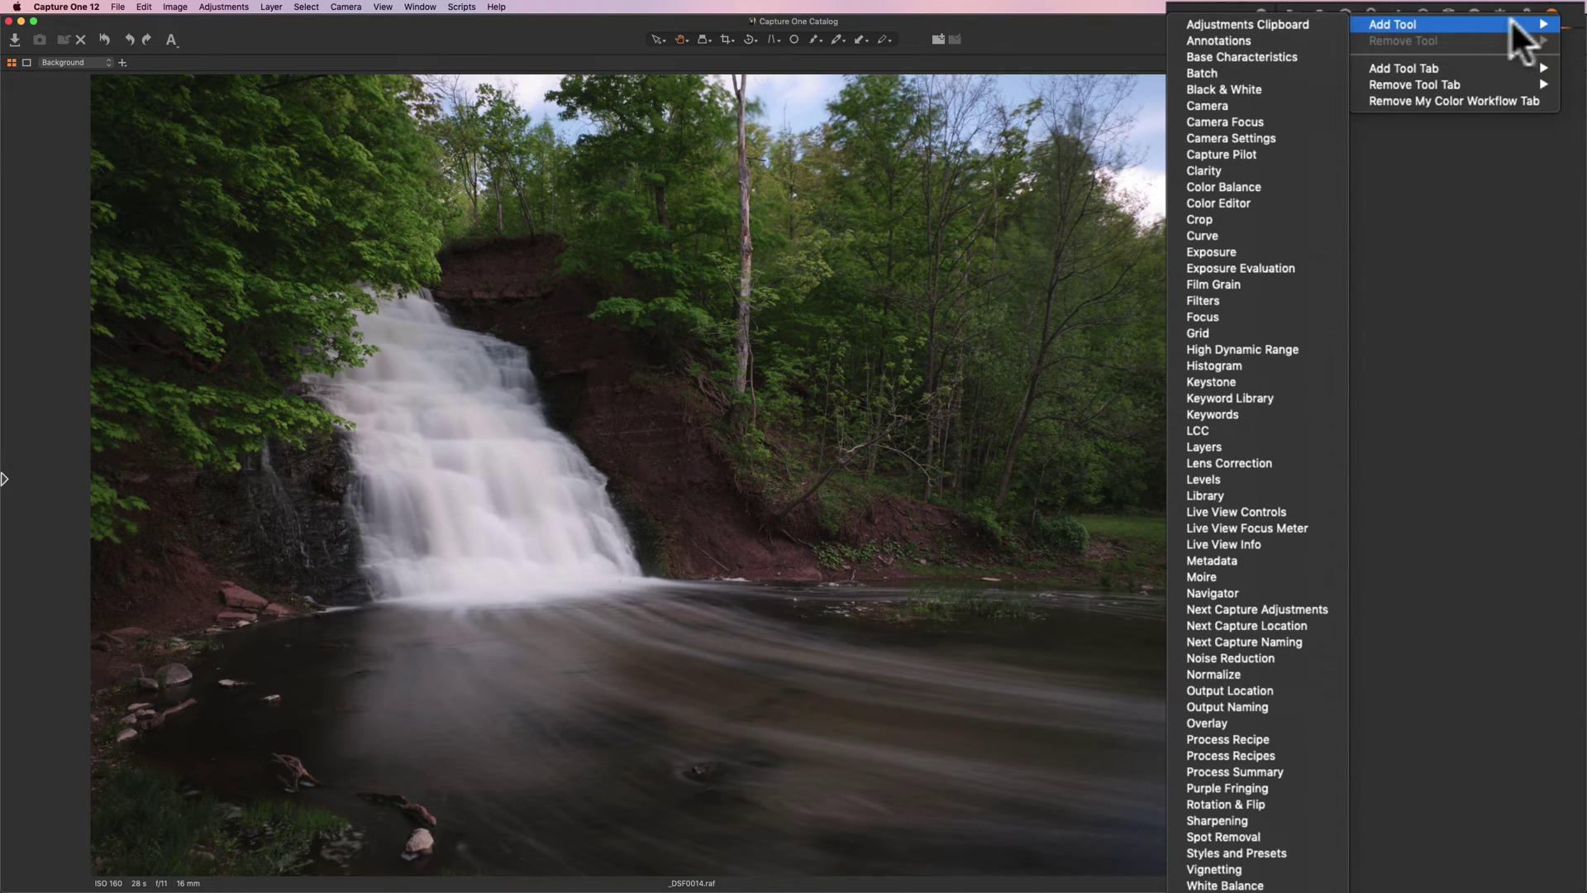
left_click(1270, 56)
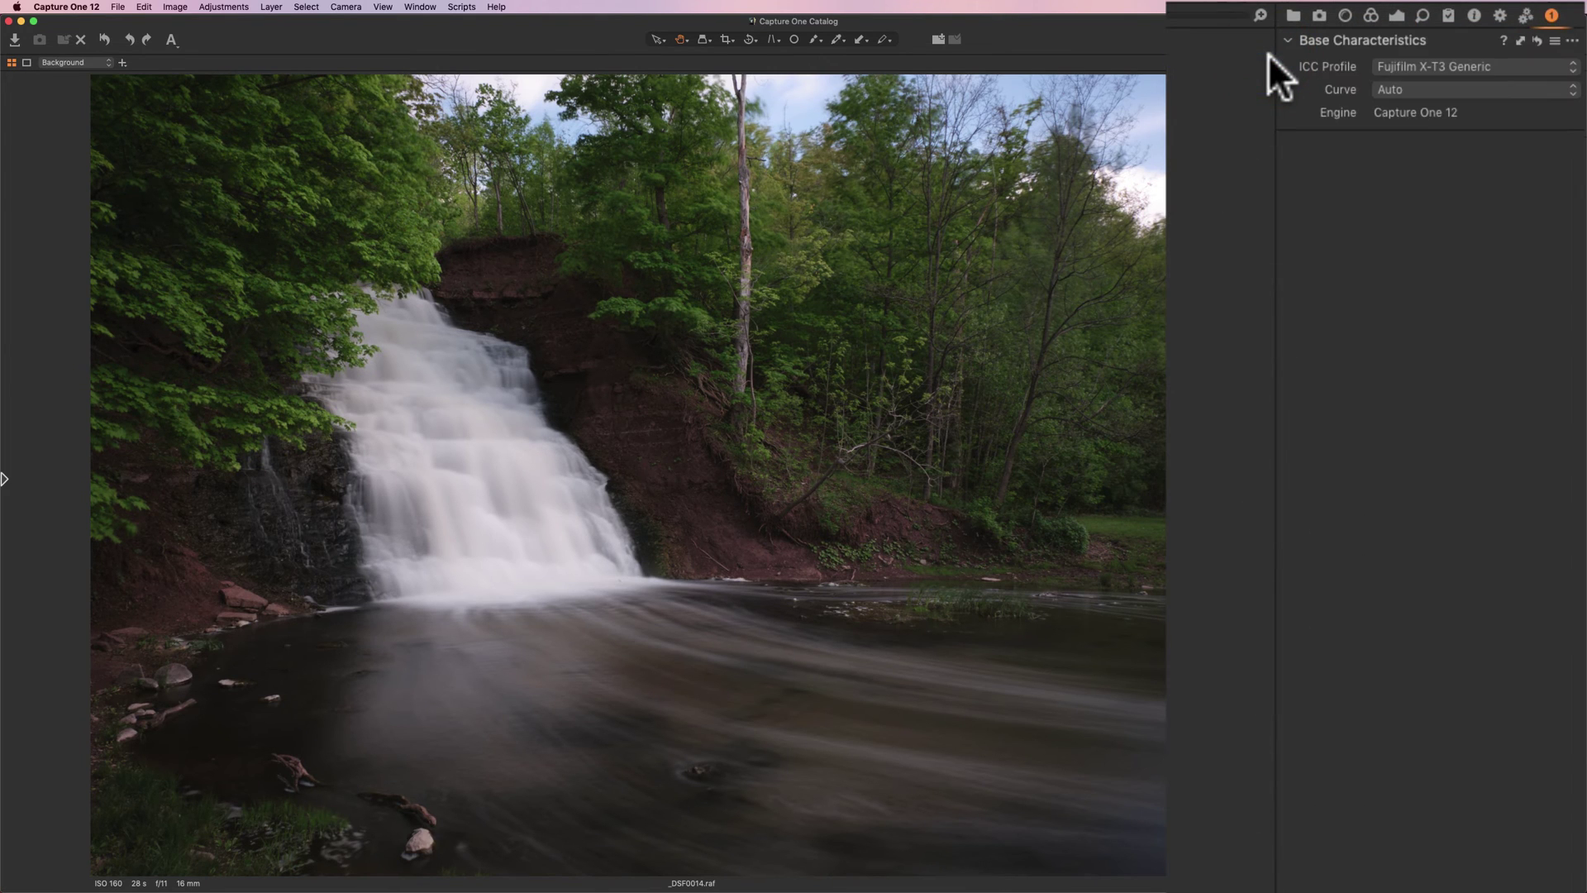
left_click(1572, 91)
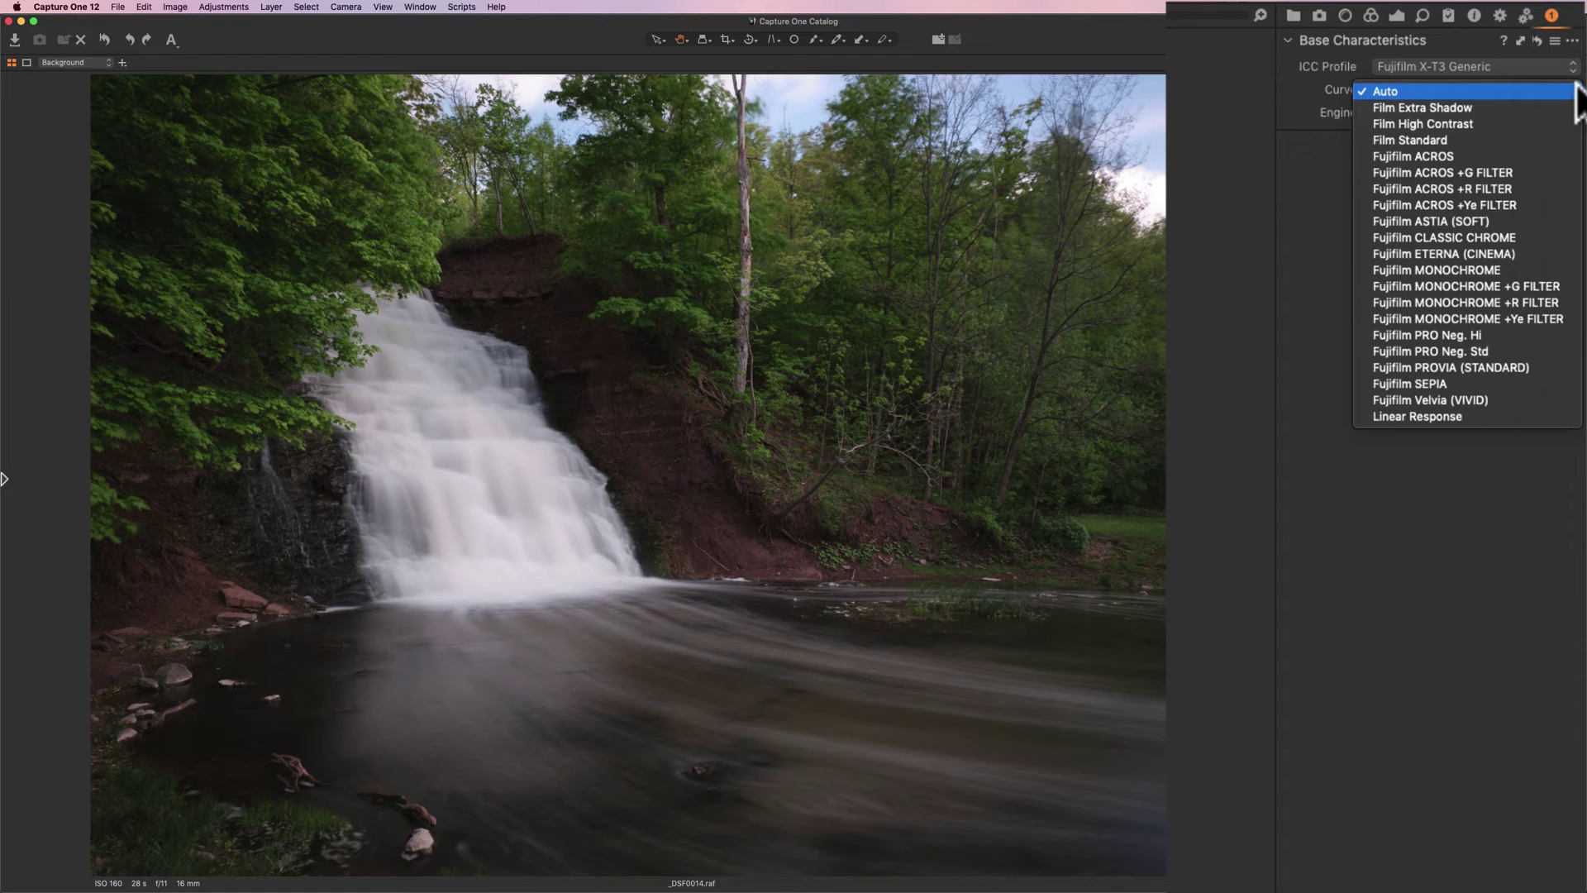
left_click(1299, 77)
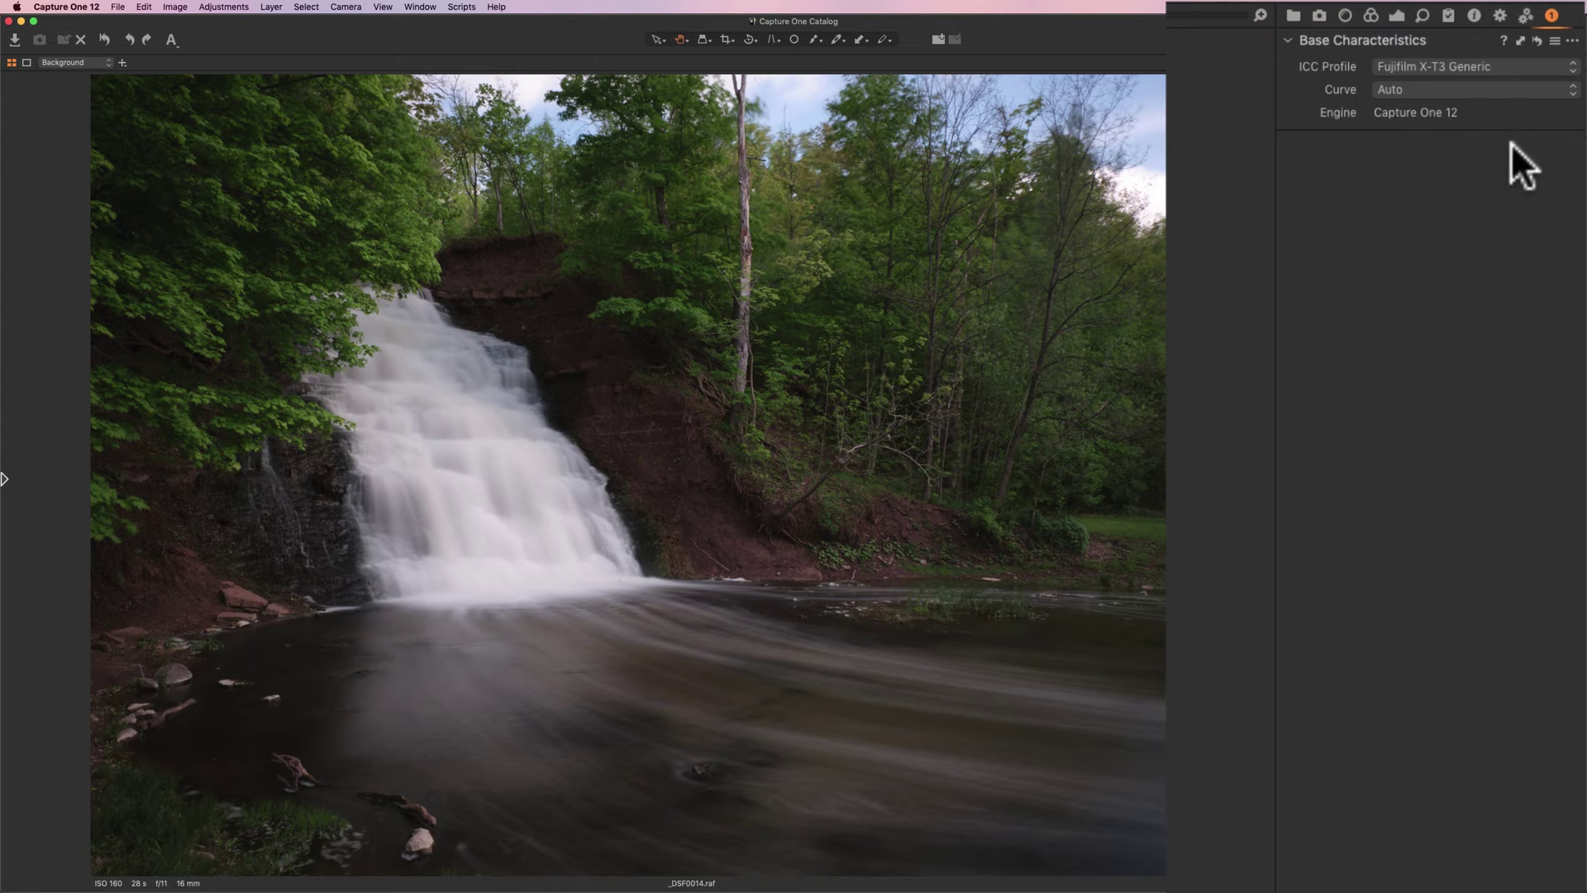
Add the White Balance and Exposure tools to the My Color Workflow tab.
right_click(1560, 13)
mouse_move(1541, 22)
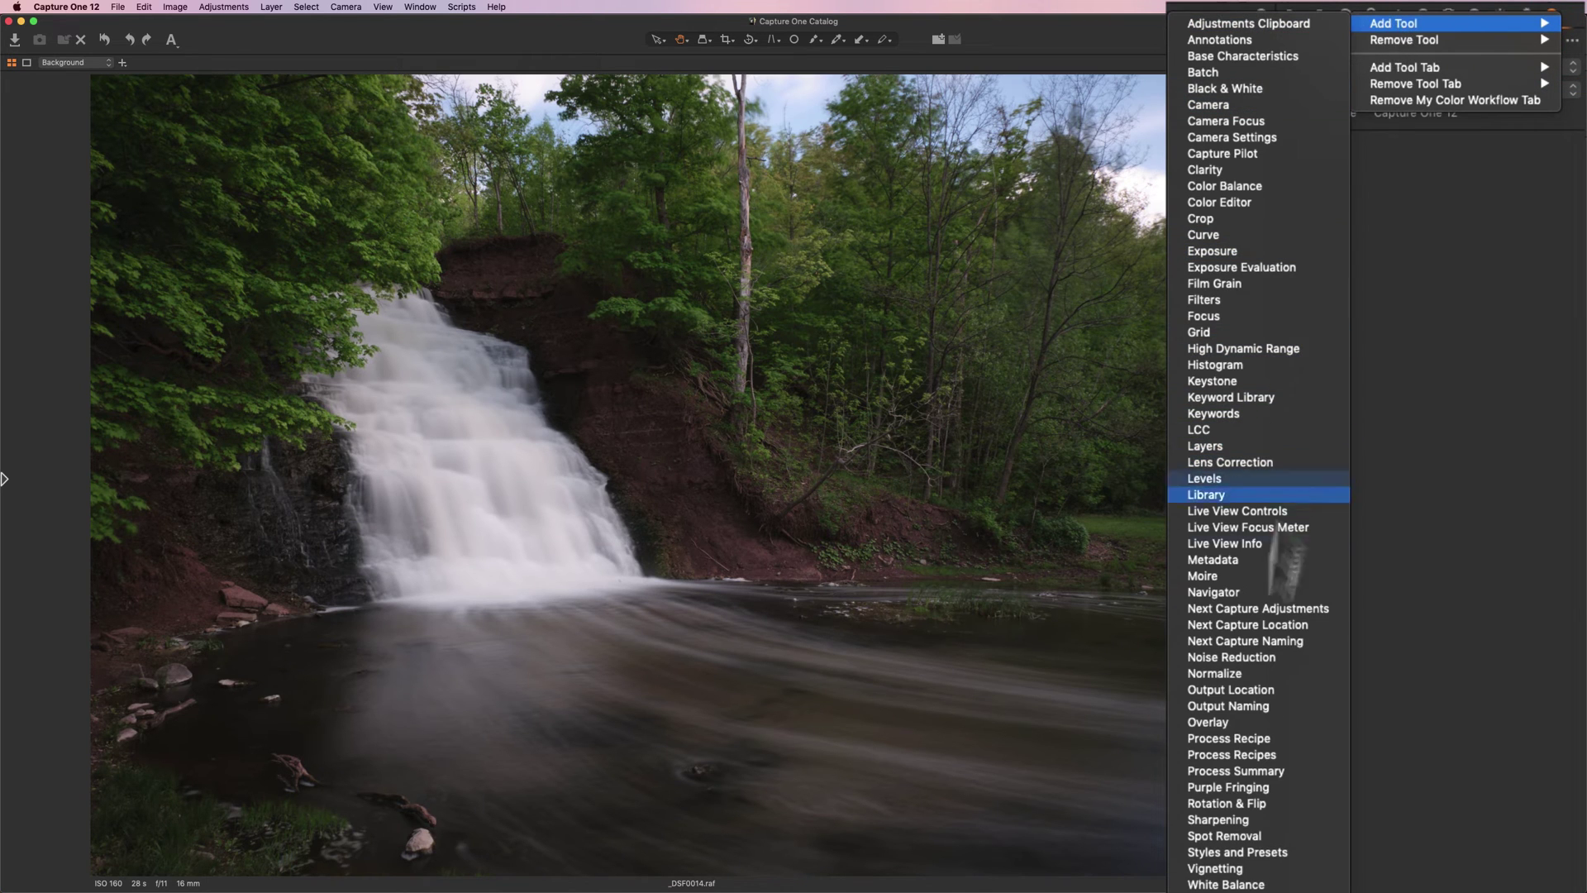
left_click(1223, 884)
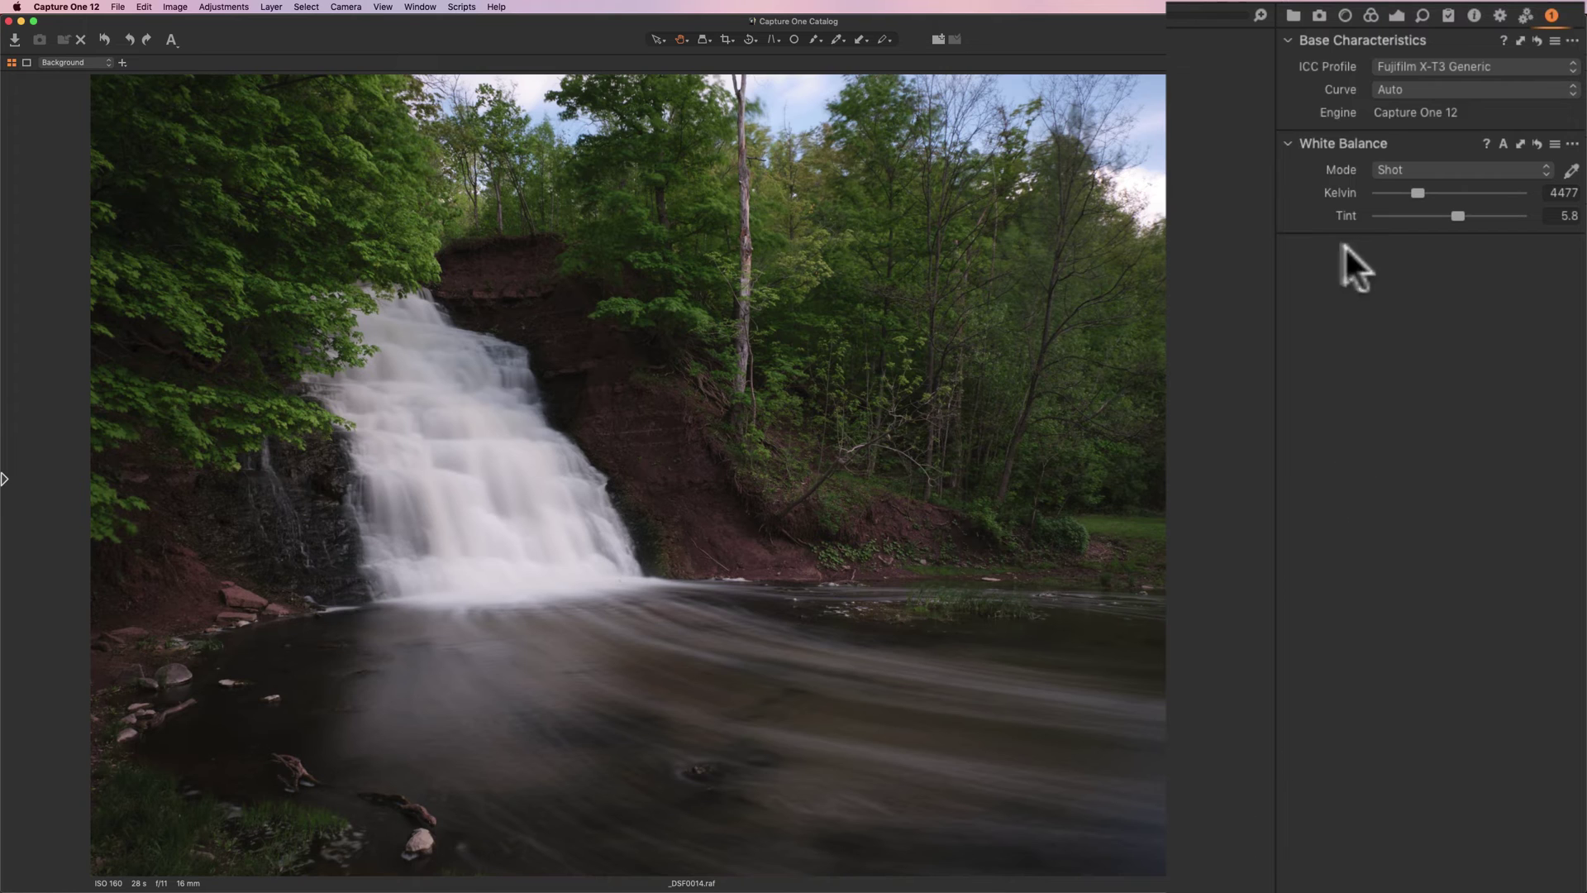
left_click(1554, 13)
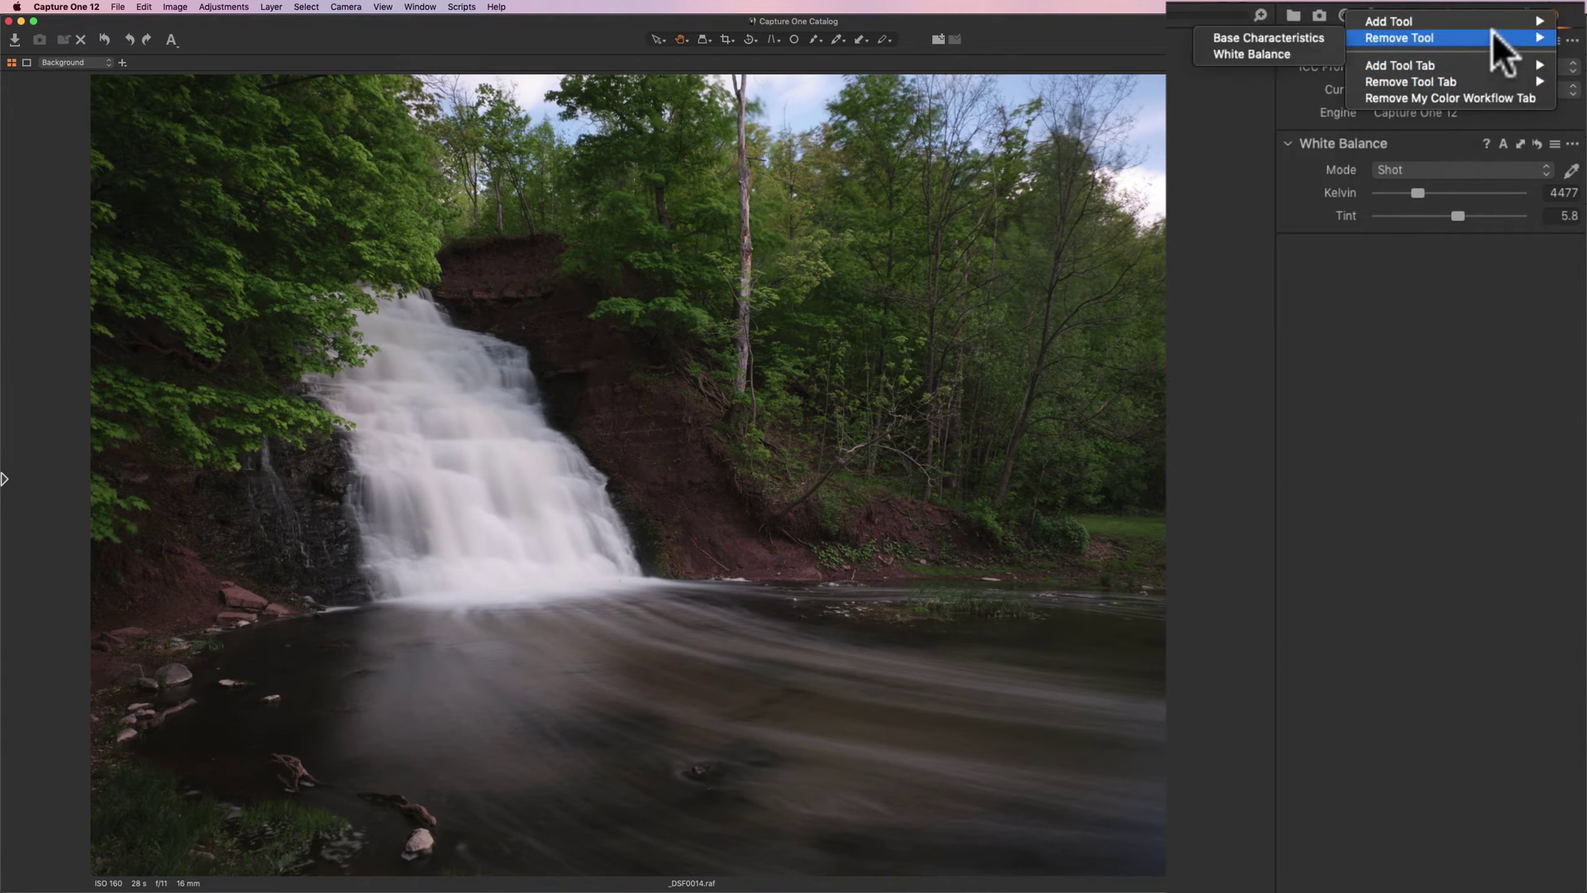
mouse_move(1489, 20)
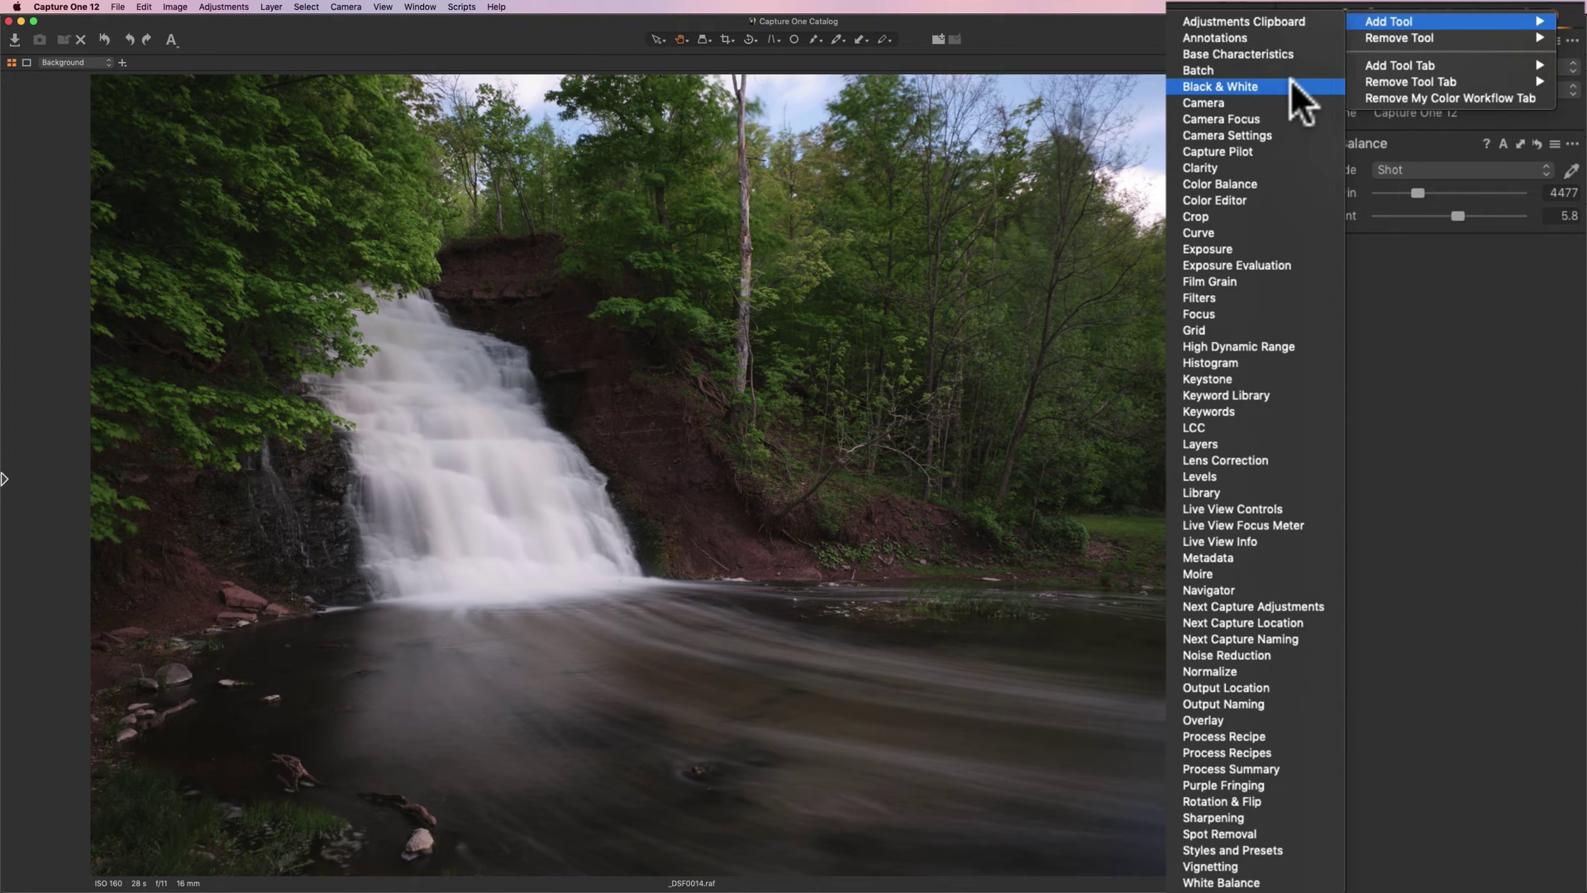
left_click(1248, 248)
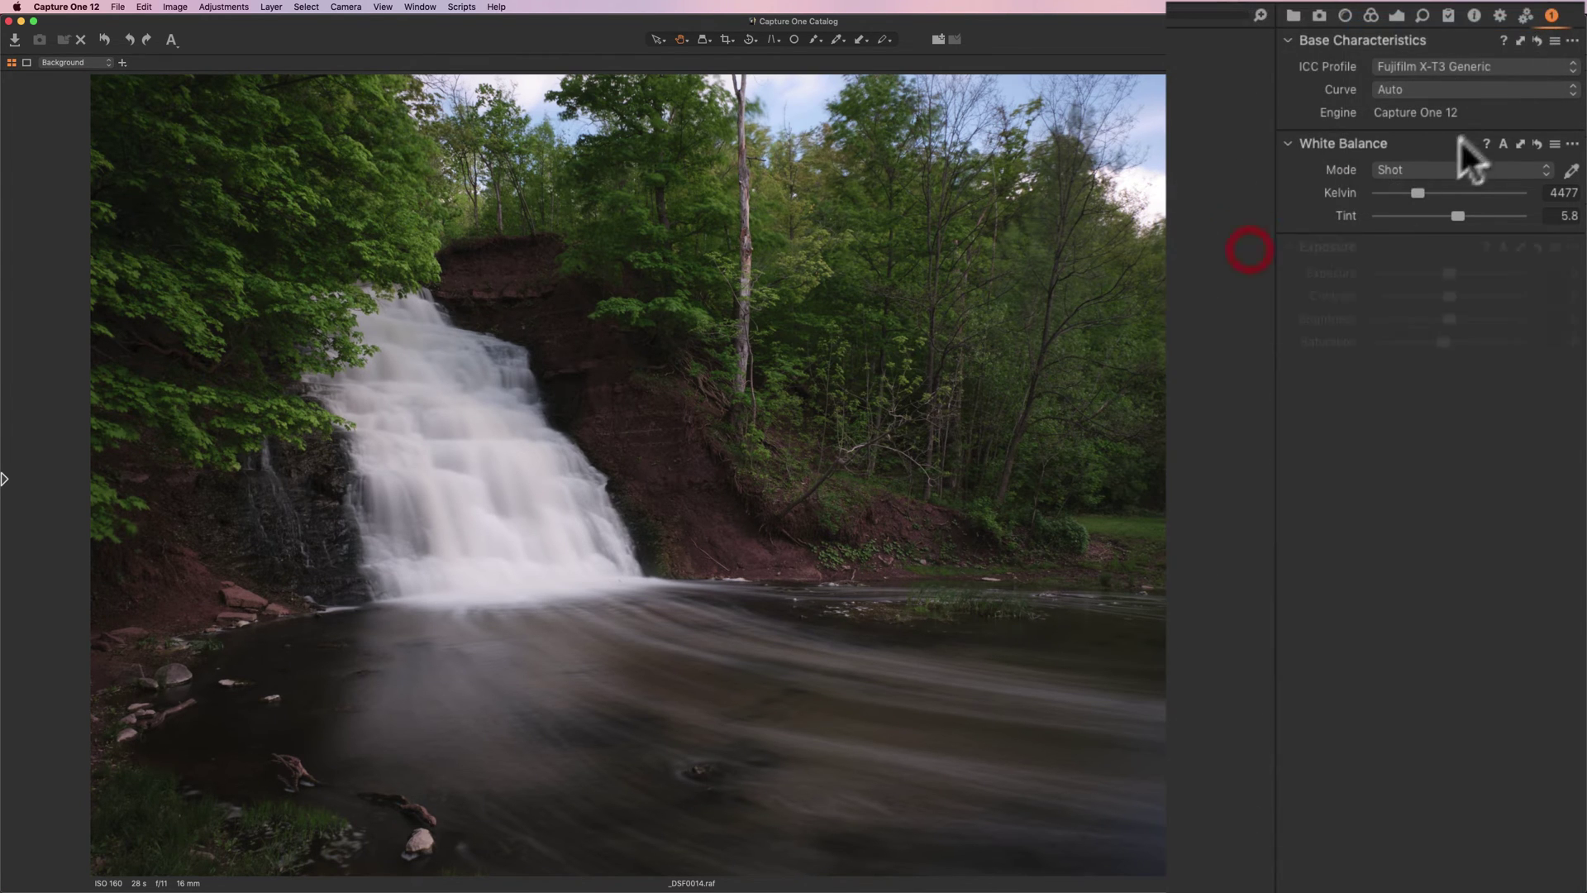
Add the High Dynamic Range and Levels tools to the My Color Workflow tab.
left_click(1551, 16)
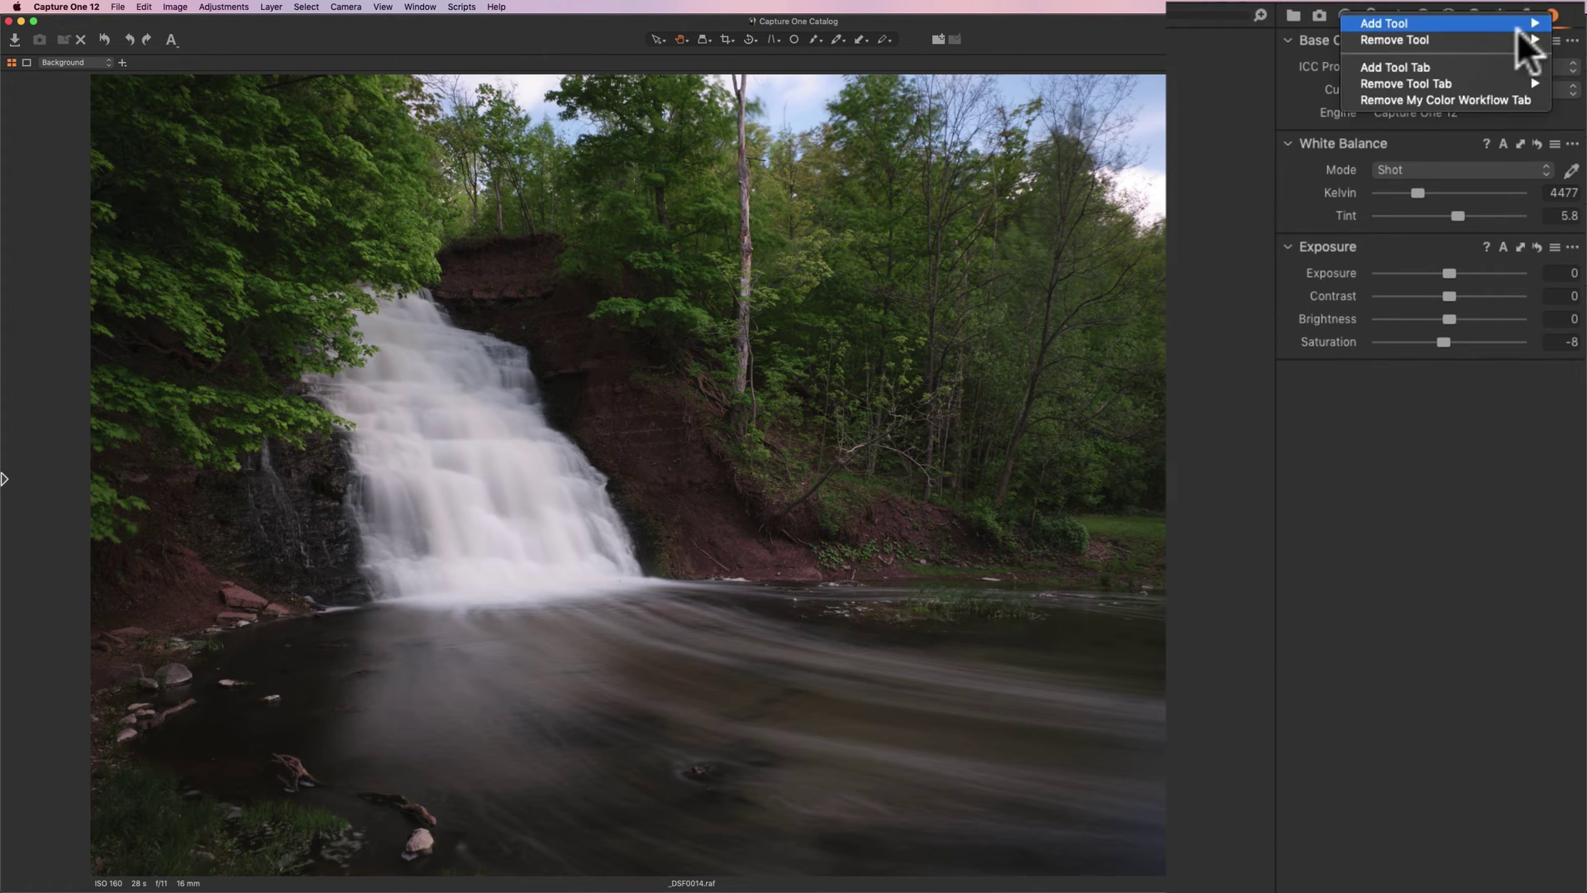
mouse_move(1499, 42)
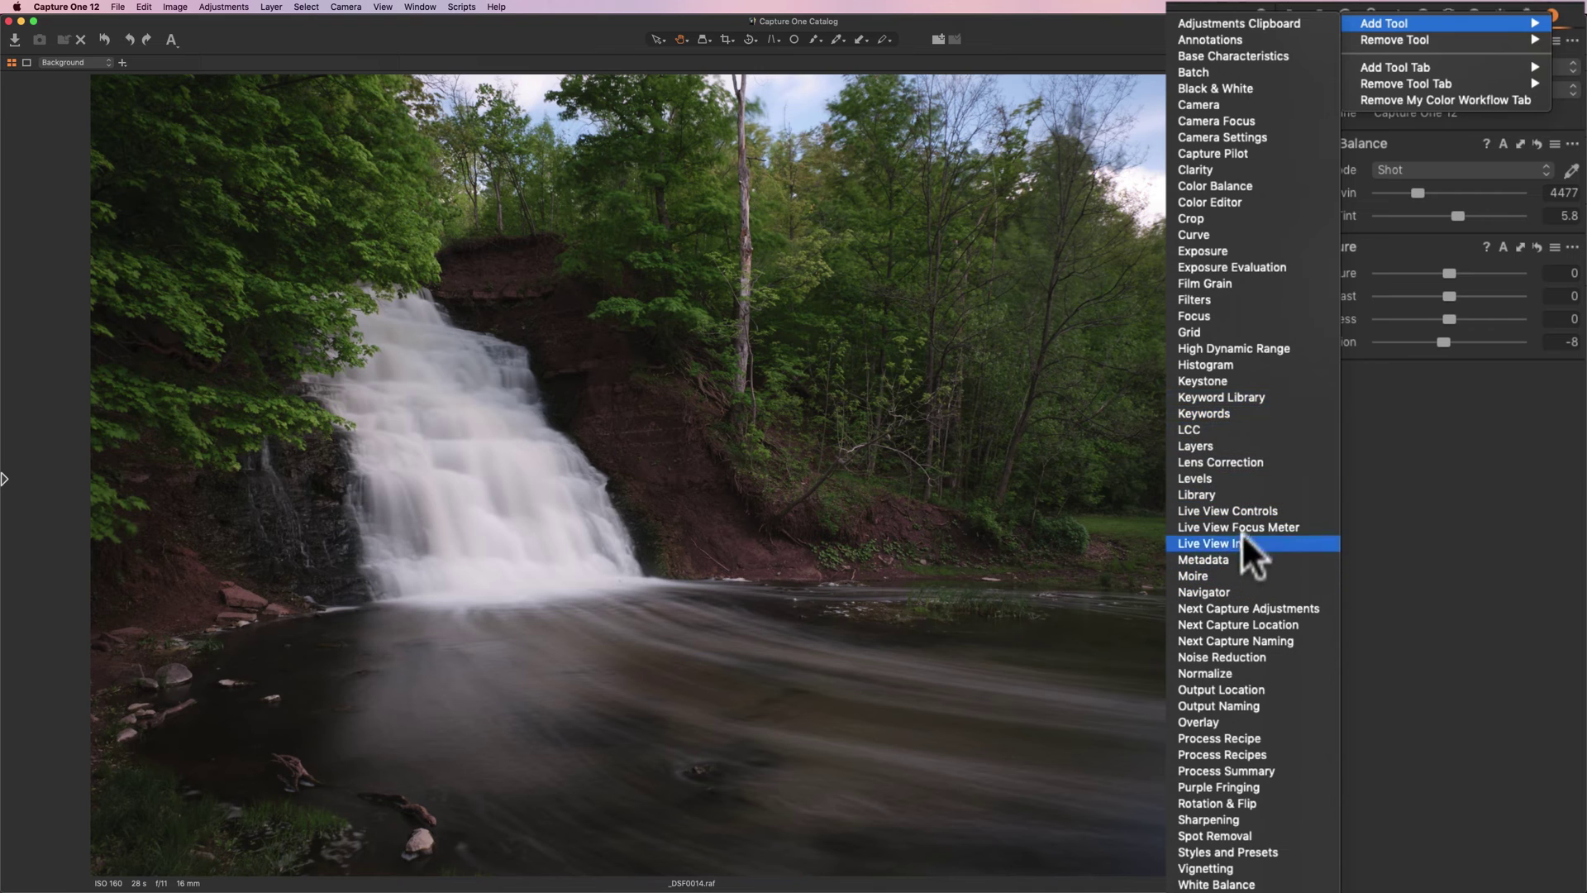
left_click(1234, 346)
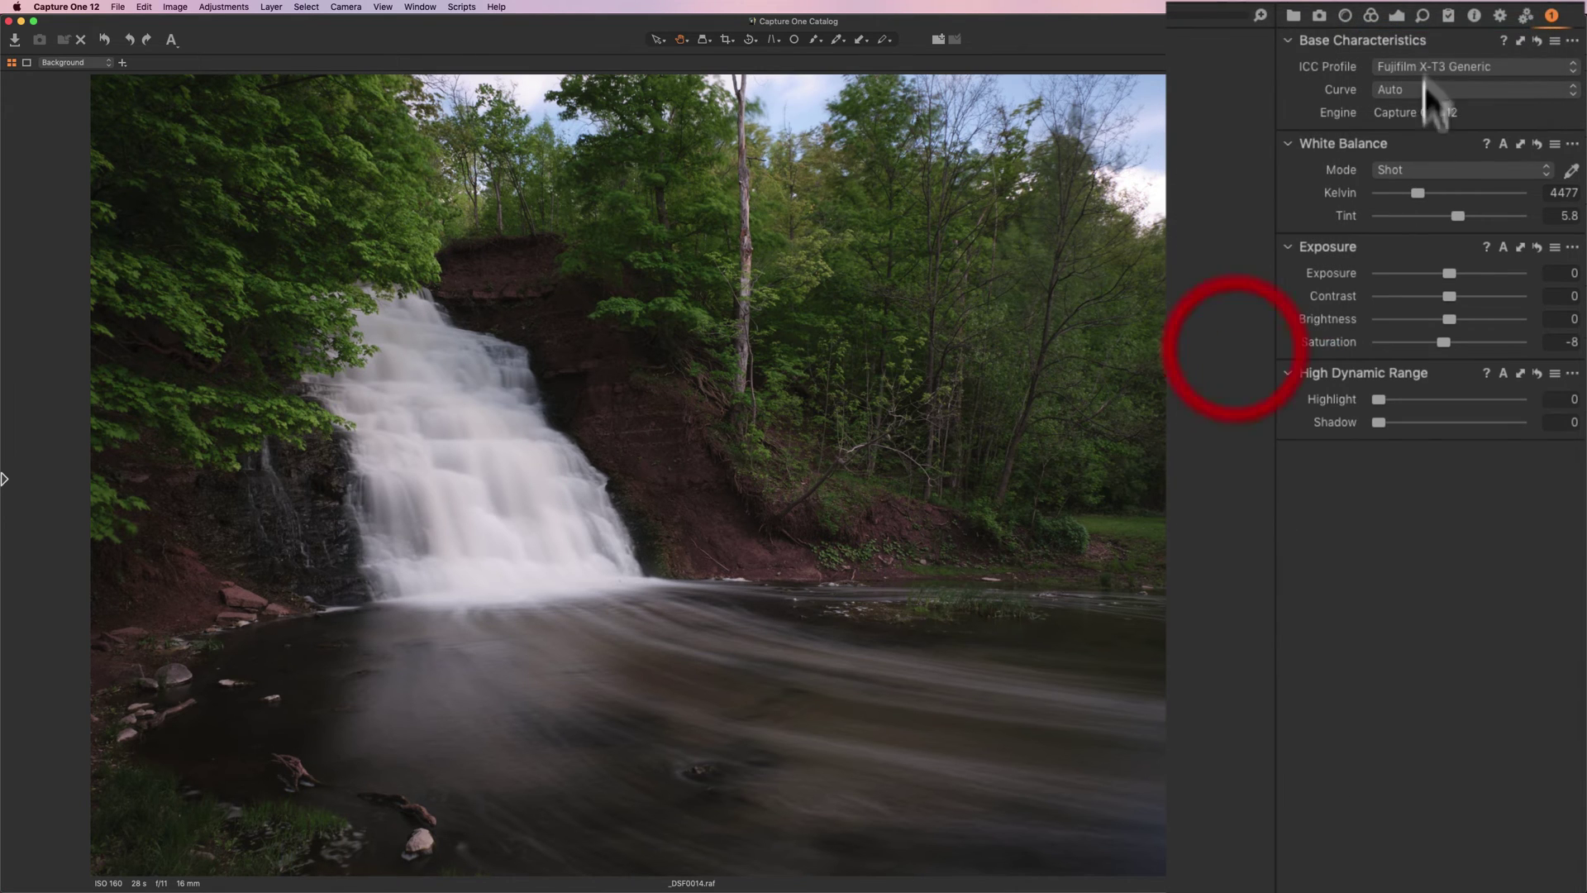
right_click(1558, 23)
mouse_move(1480, 18)
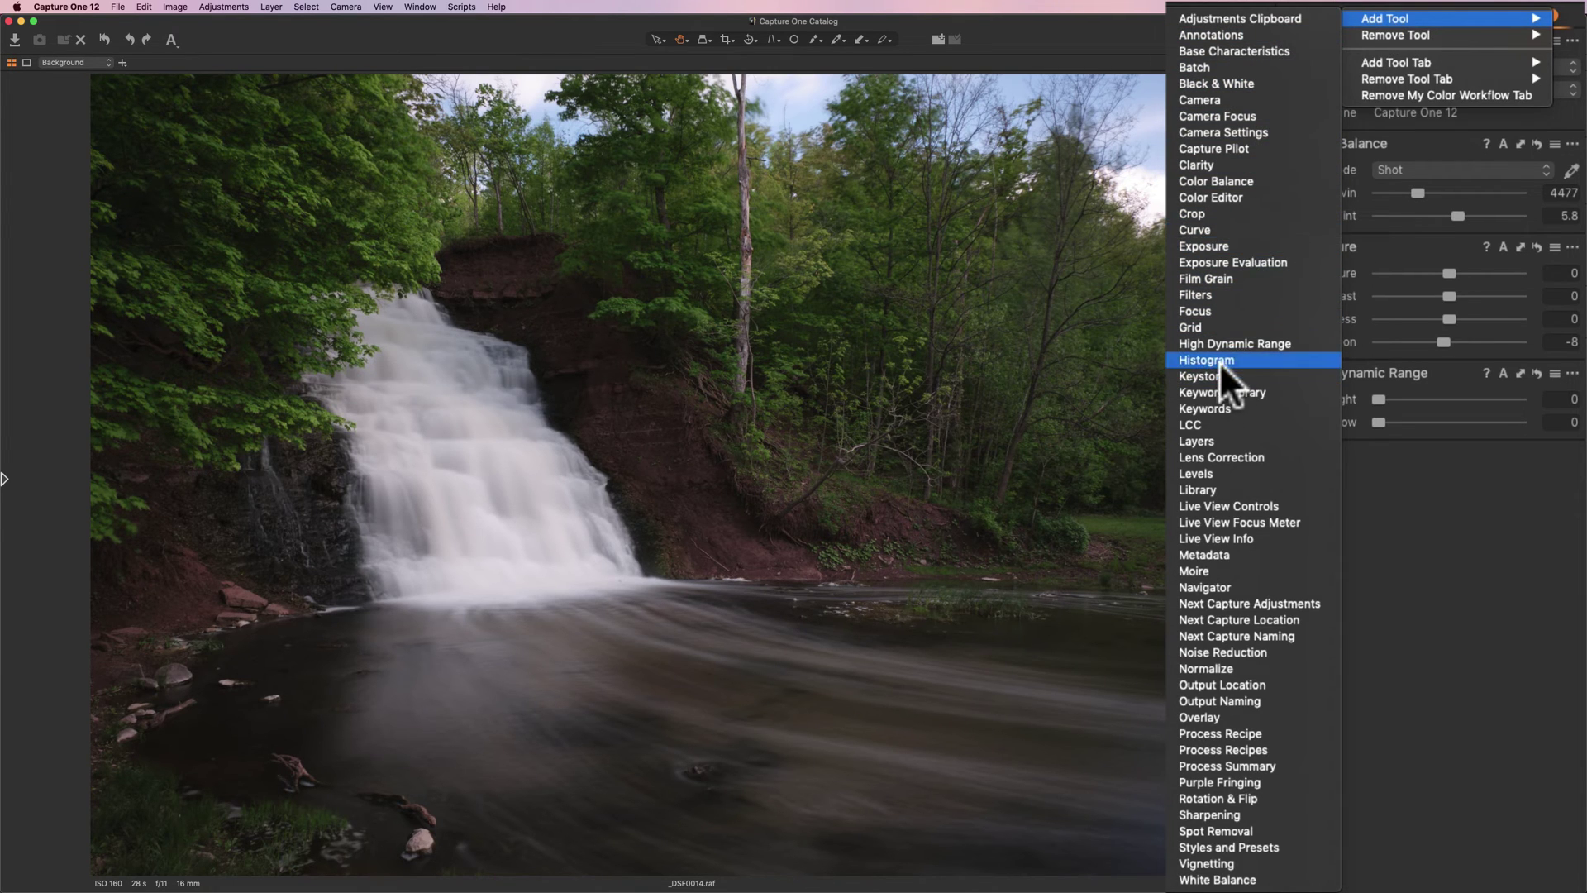
left_click(1198, 474)
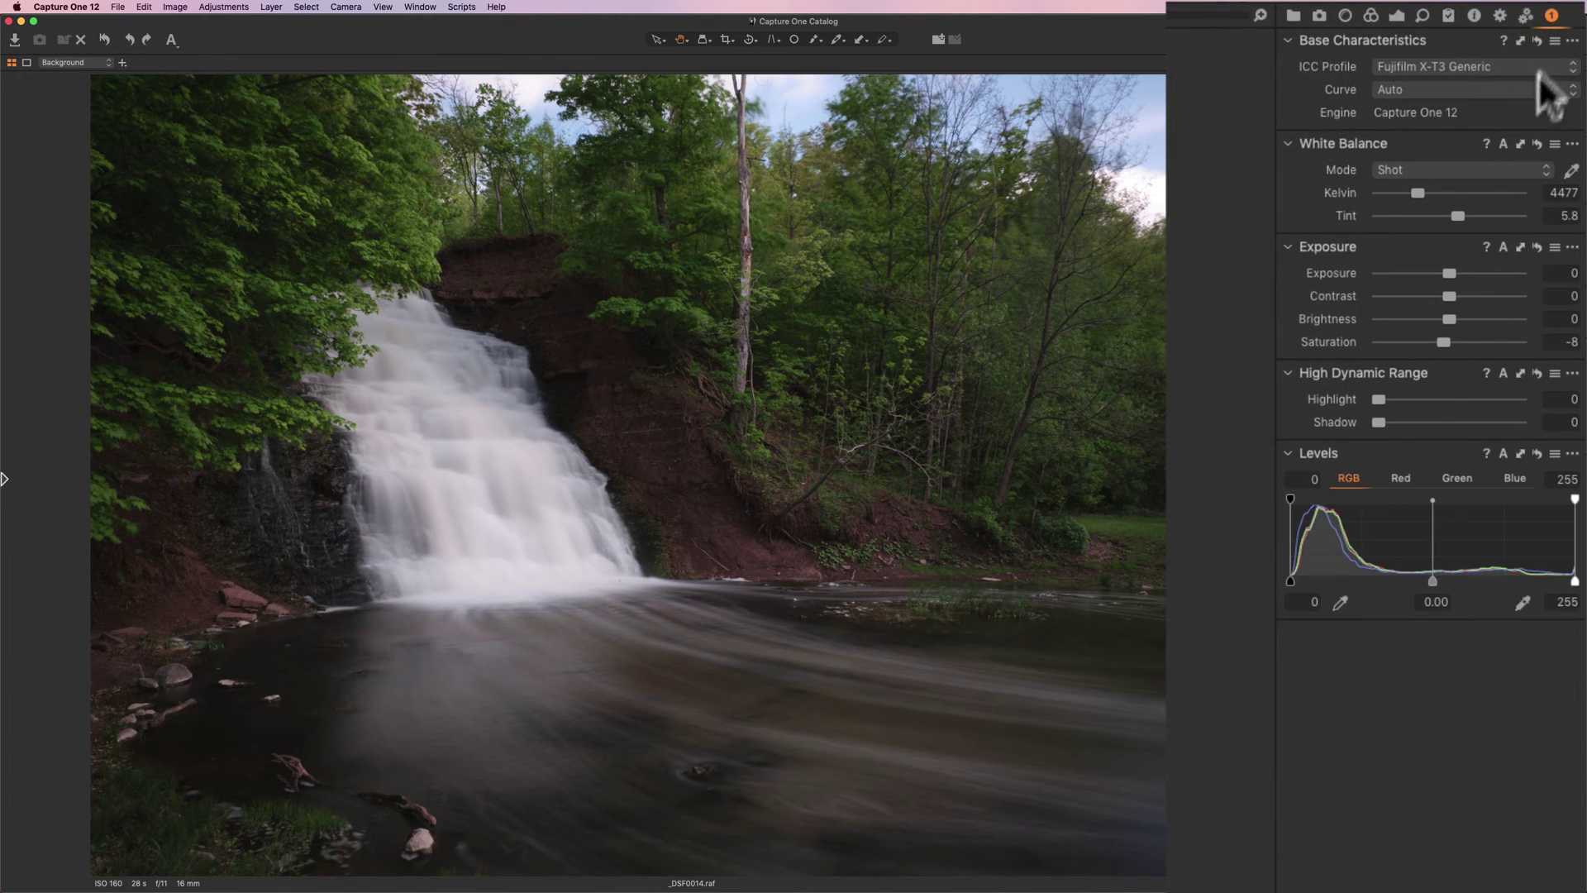
Add the Noise Reduction and Clarity tools to the My Color Workflow tab.
right_click(1554, 11)
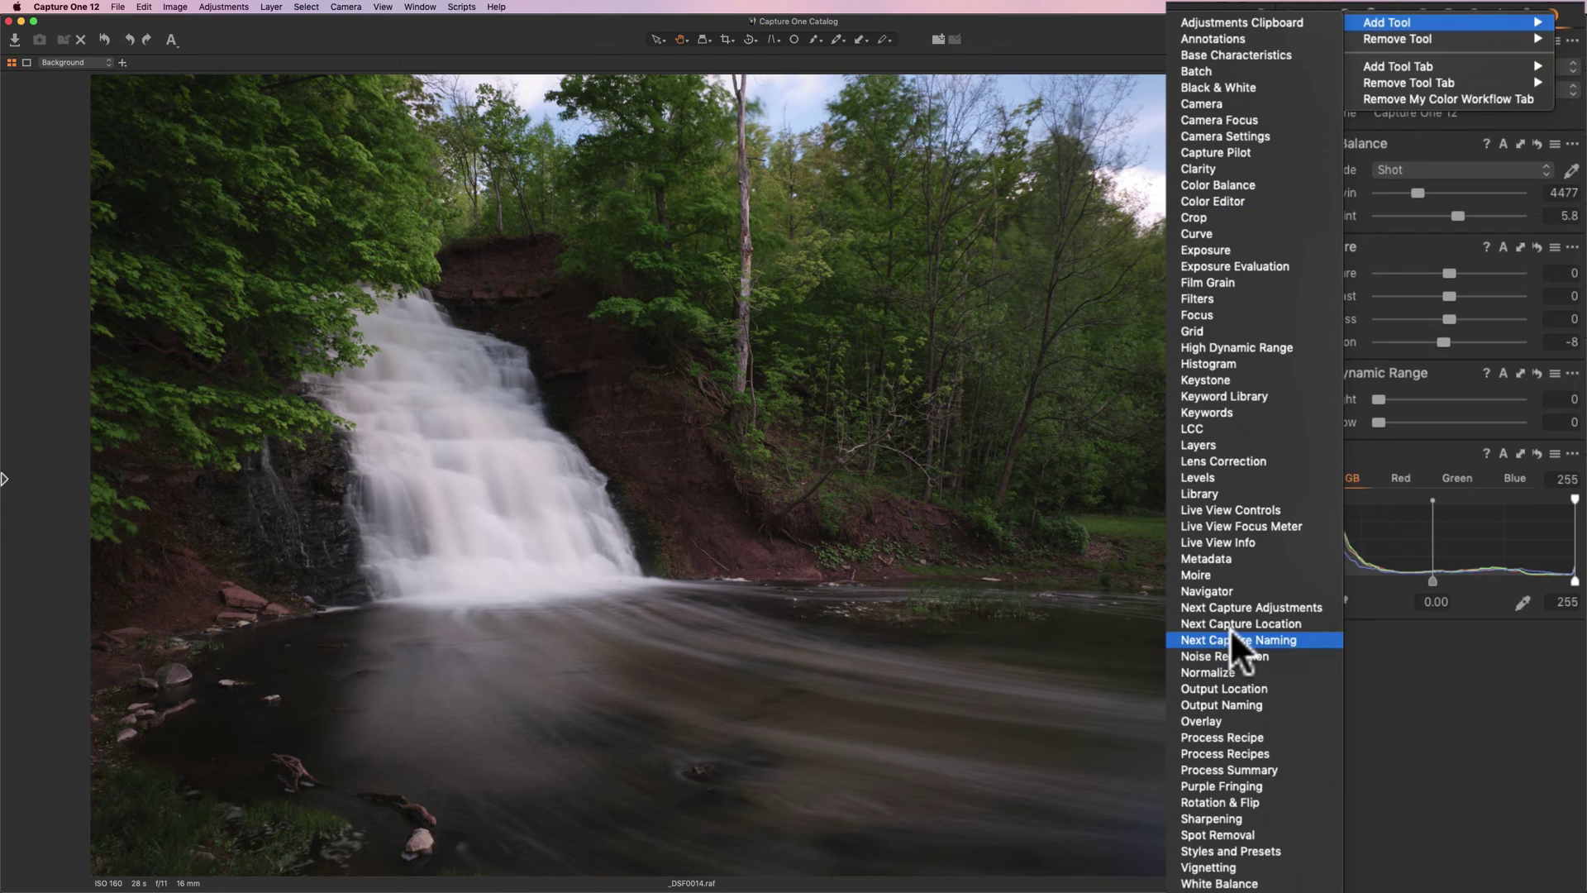
left_click(1226, 656)
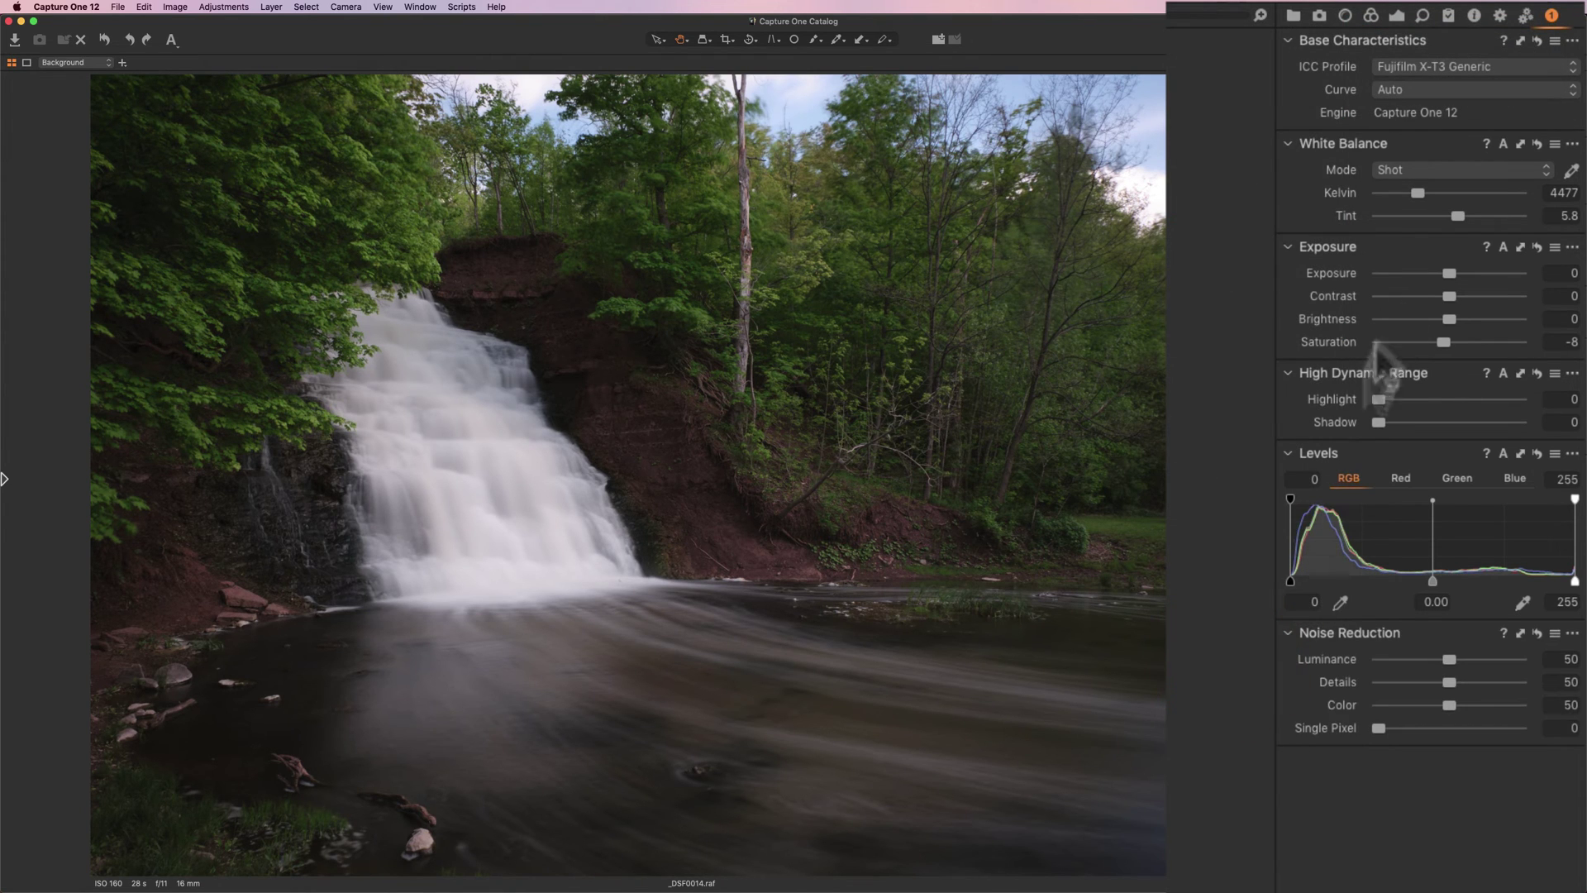
left_click(1552, 15)
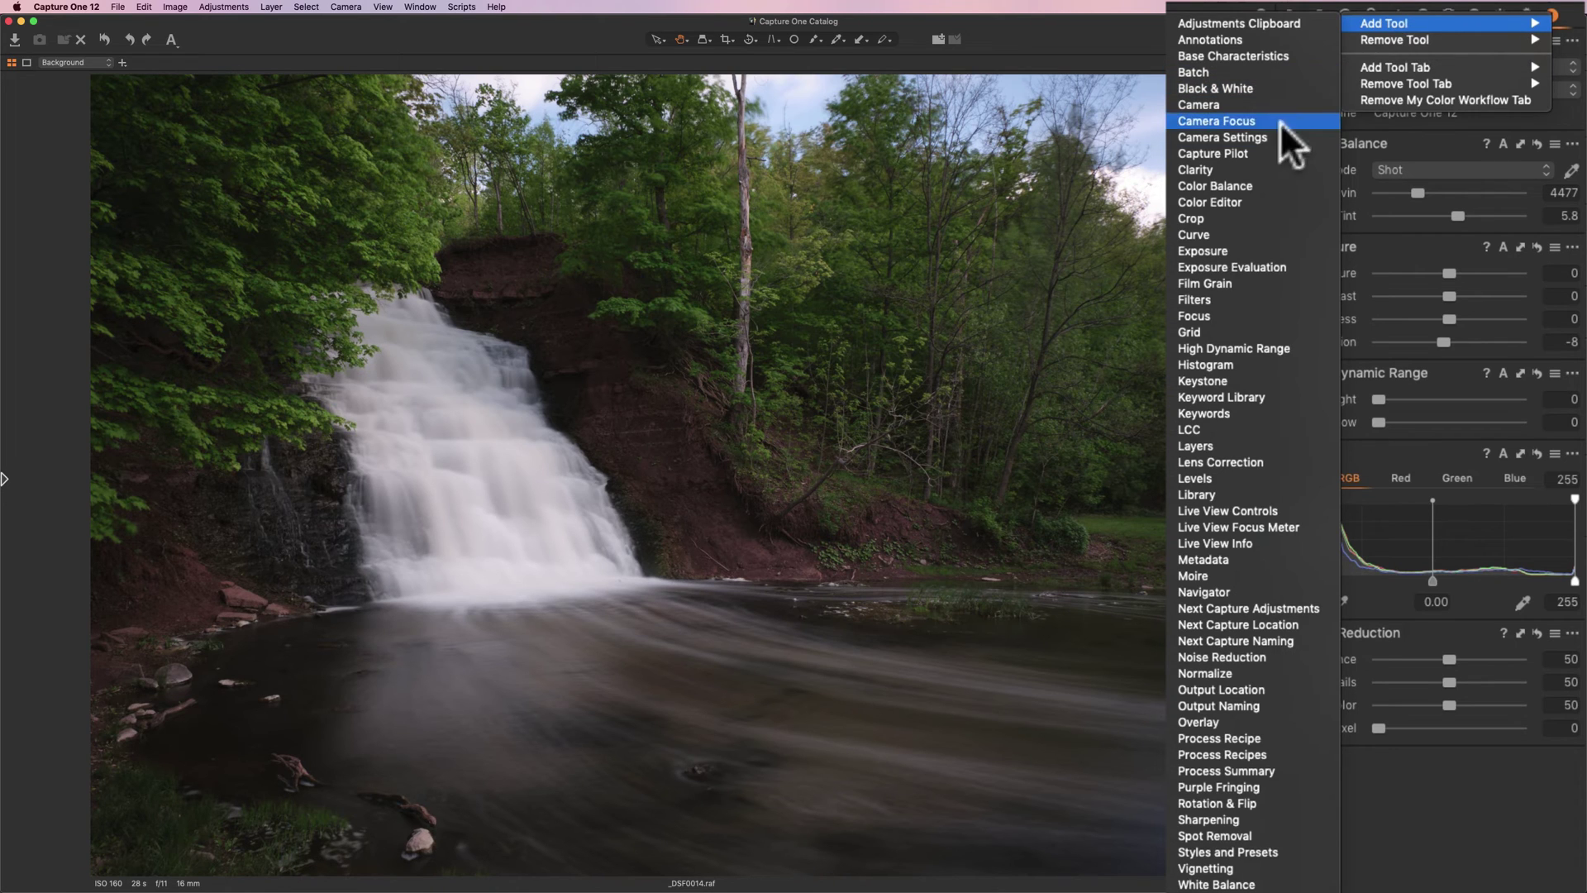
left_click(1243, 165)
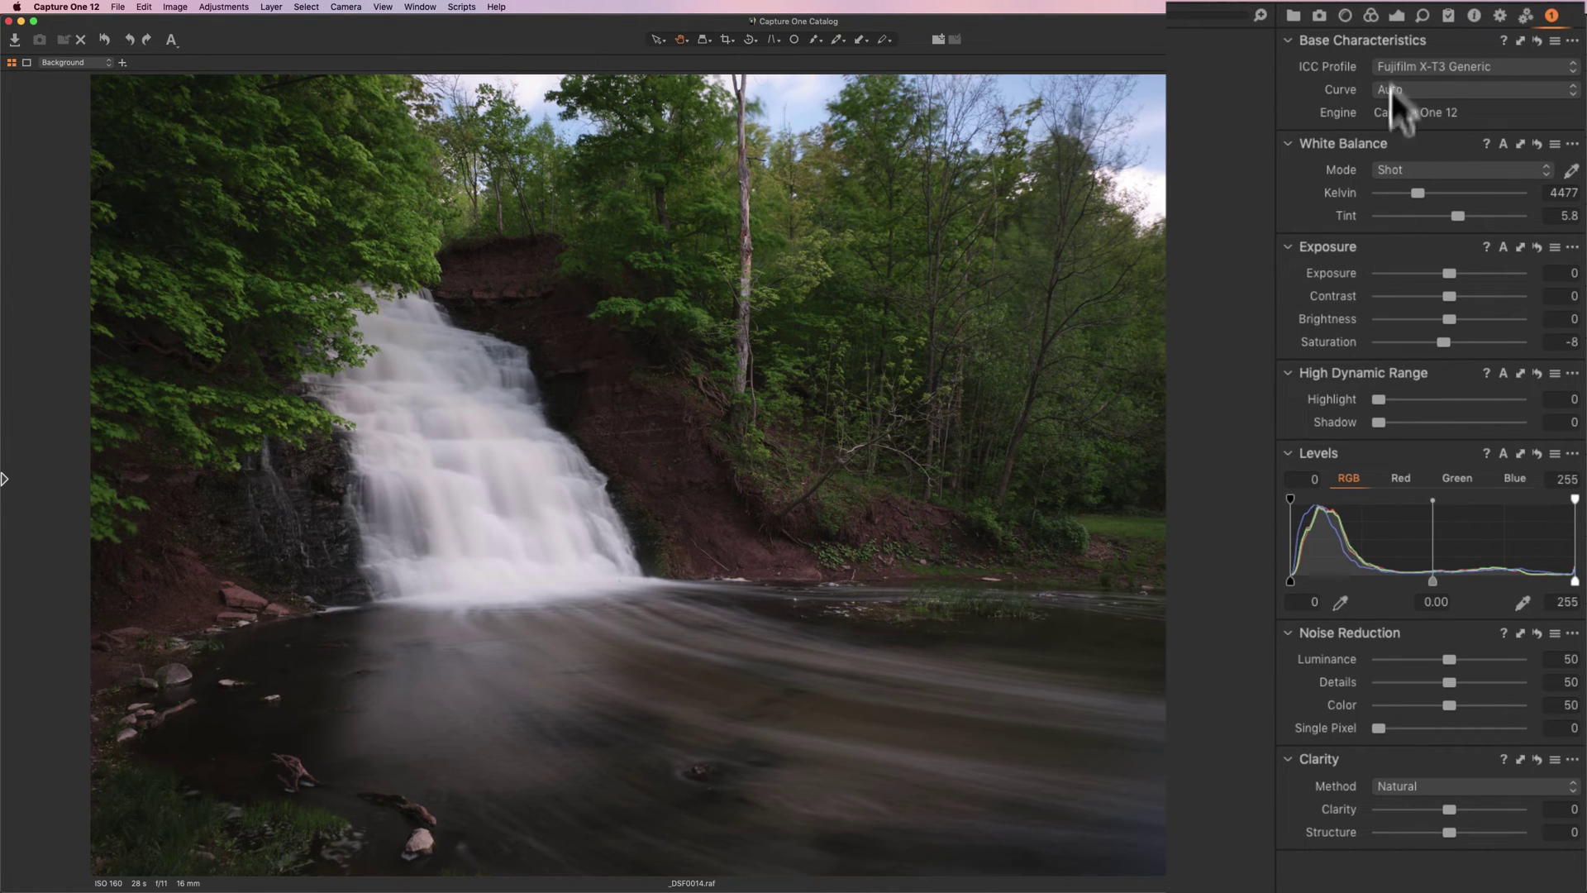
View the built-in Color and Exposure tool tabs for comparison and return to the My Color Workflow tab.
left_click(1372, 15)
left_click(1393, 15)
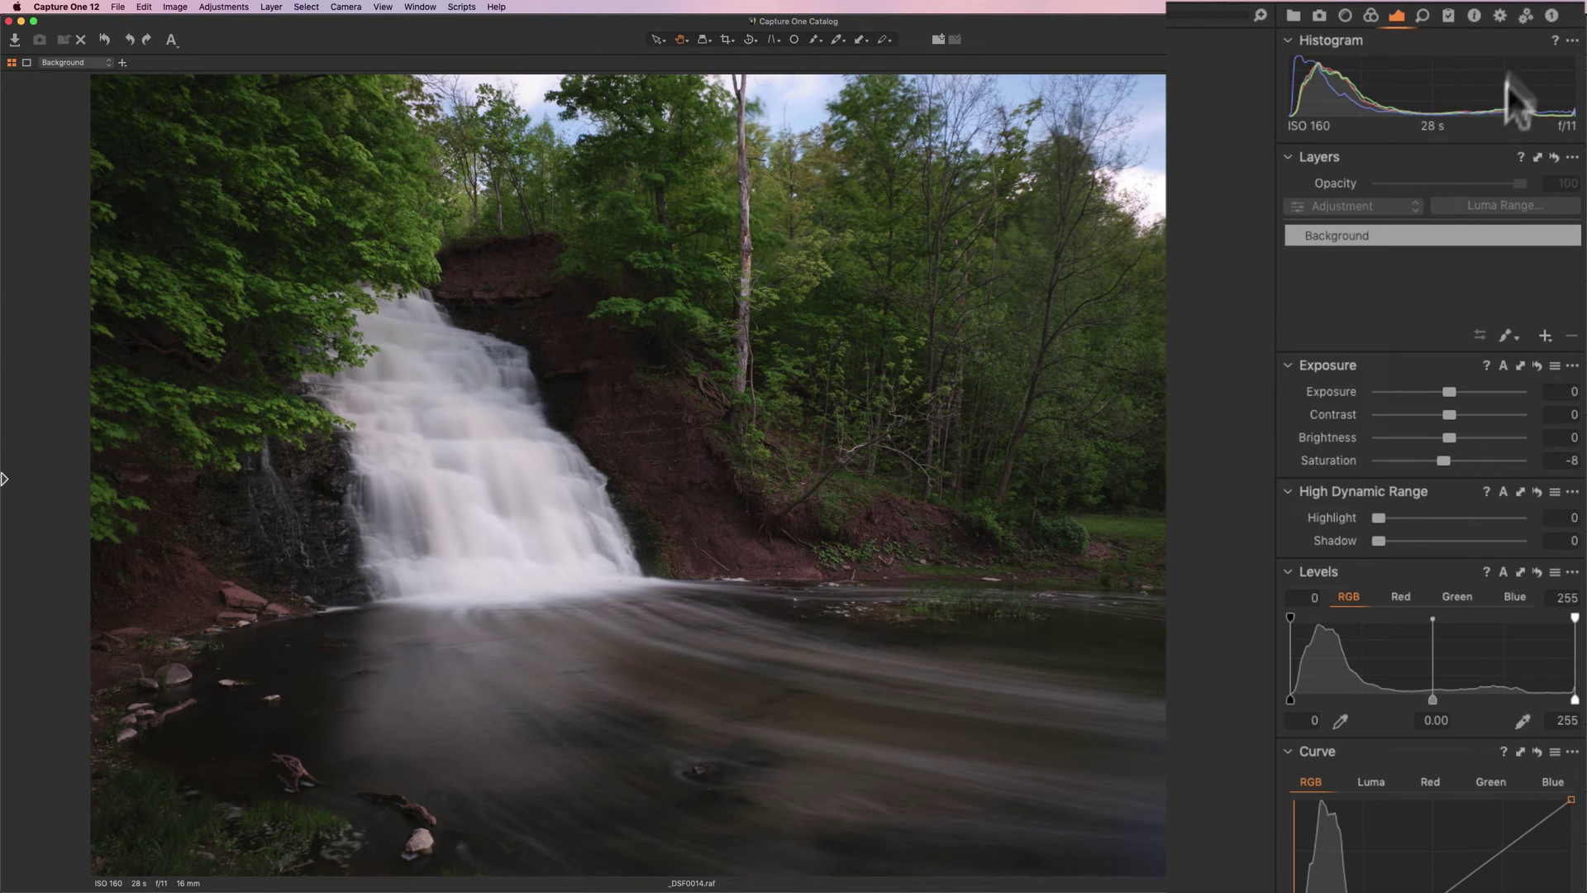
left_click(1551, 15)
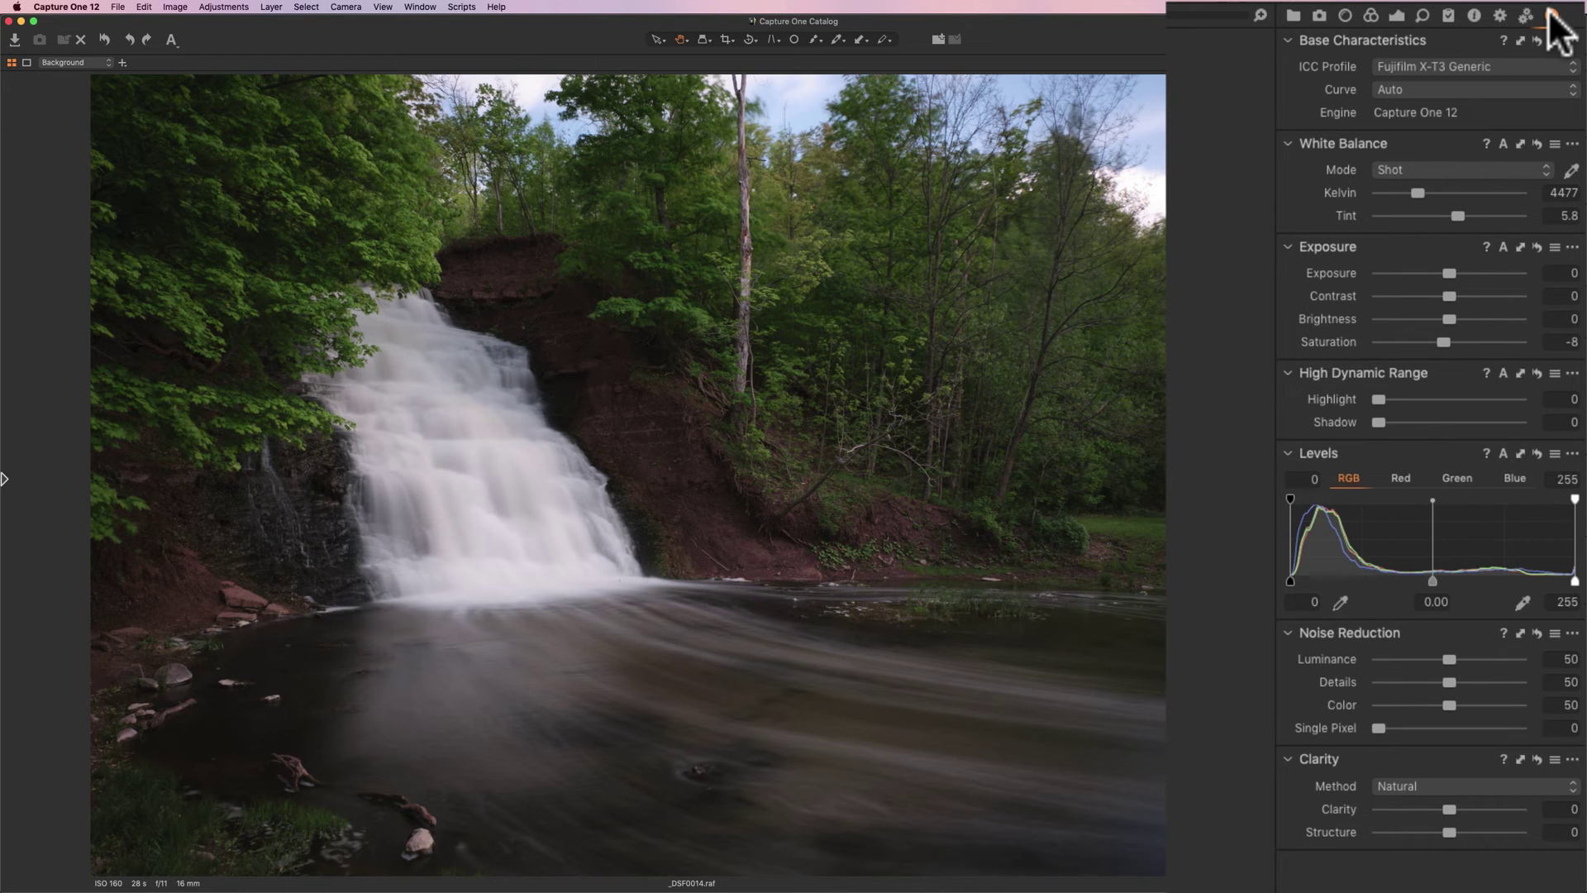
Add the Curve and Color Editor tools to the My Color Workflow tab.
left_click(1551, 15)
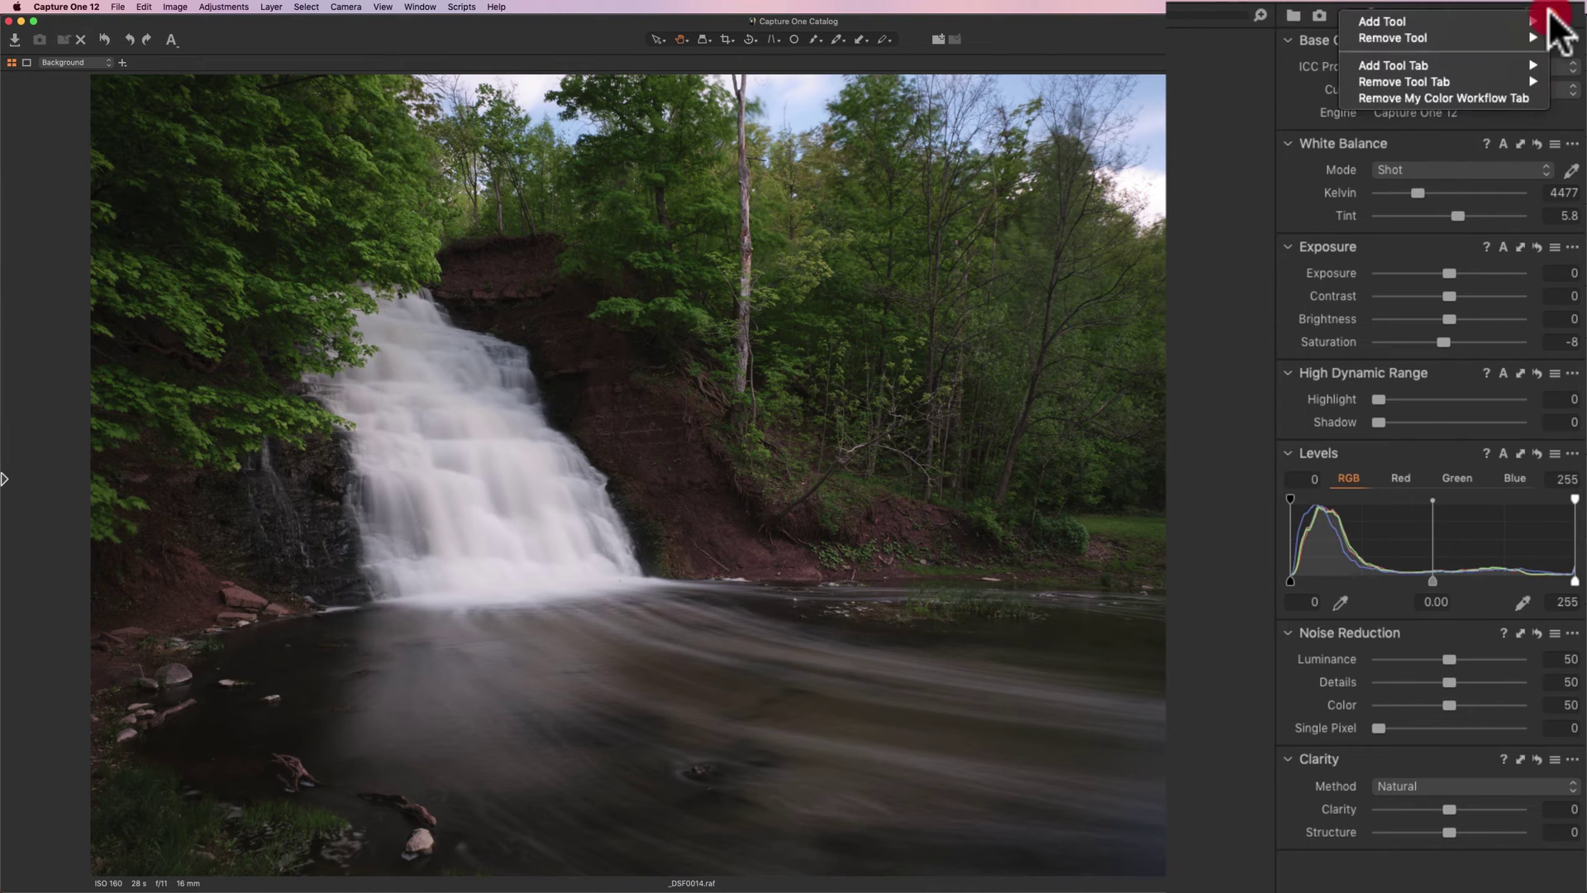
mouse_move(1458, 21)
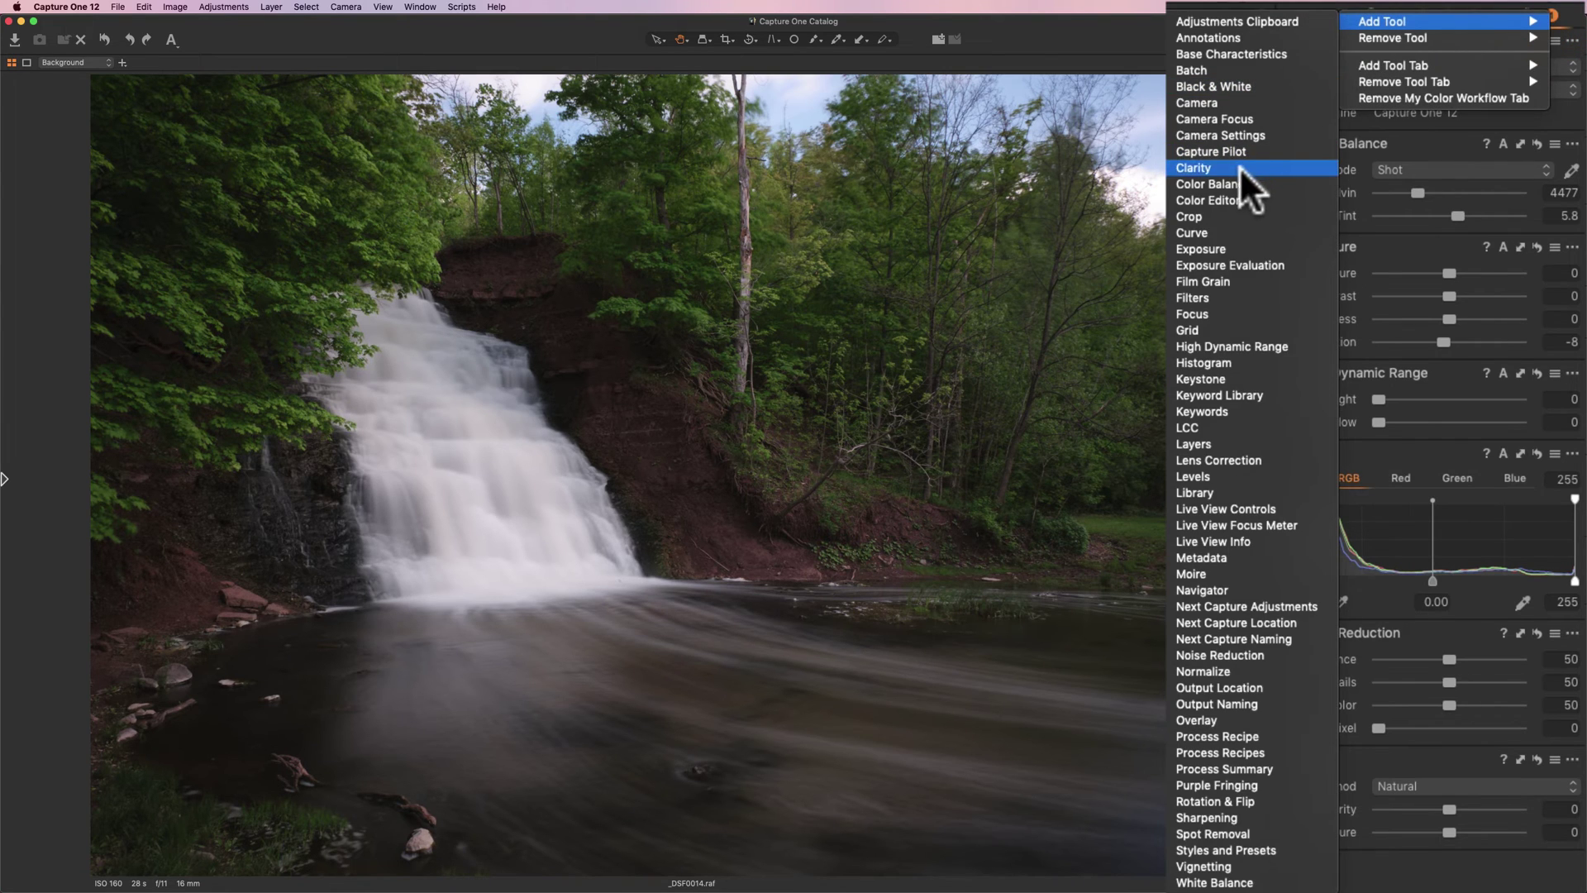
left_click(1209, 233)
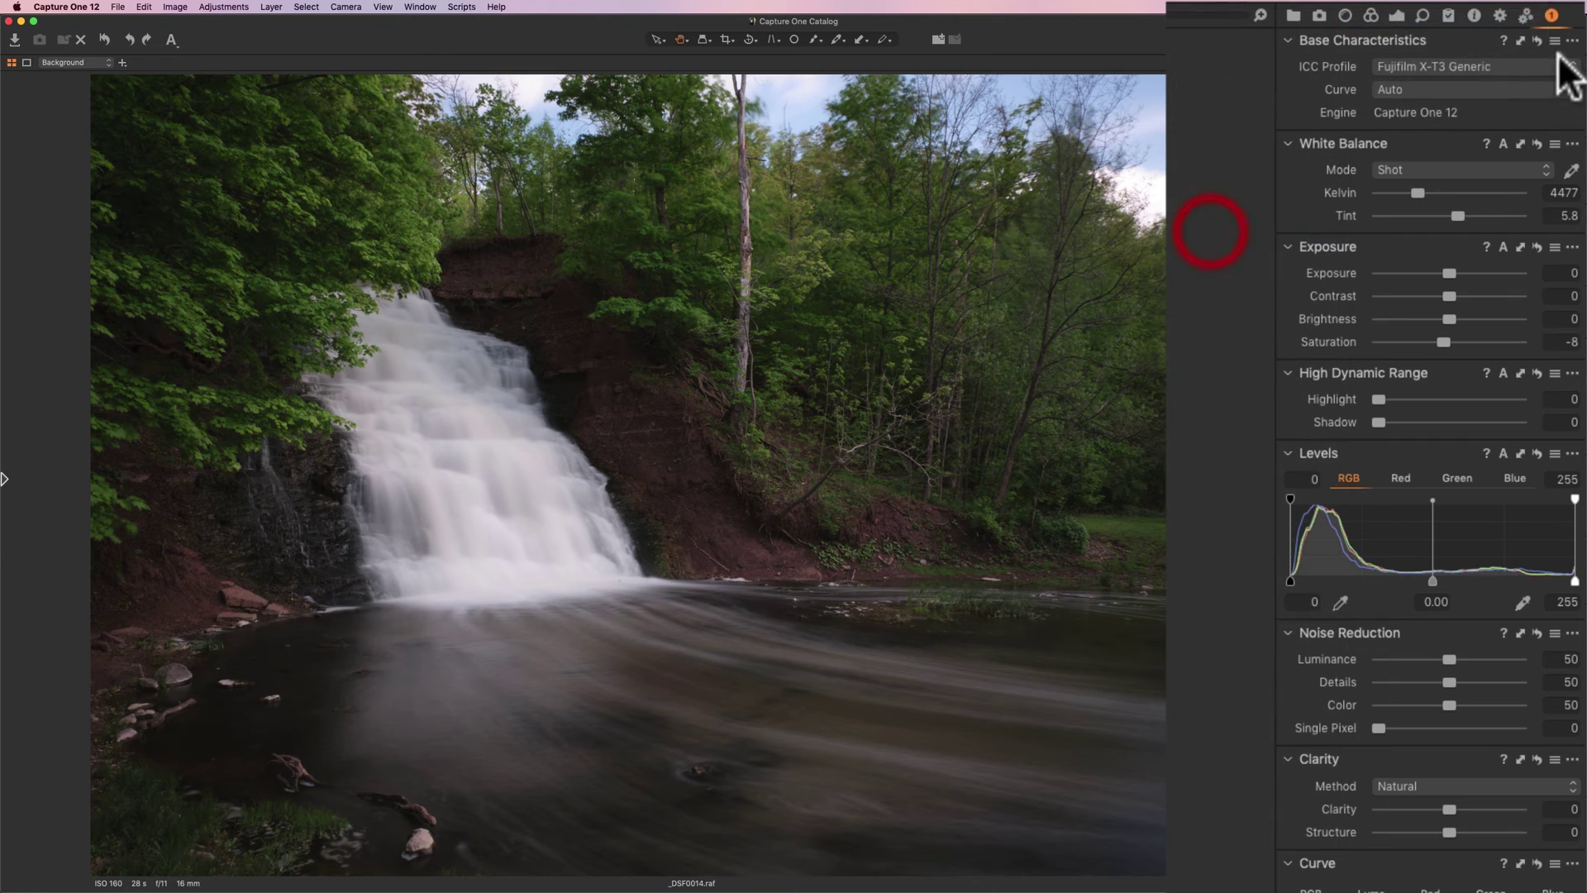
left_click(1552, 15)
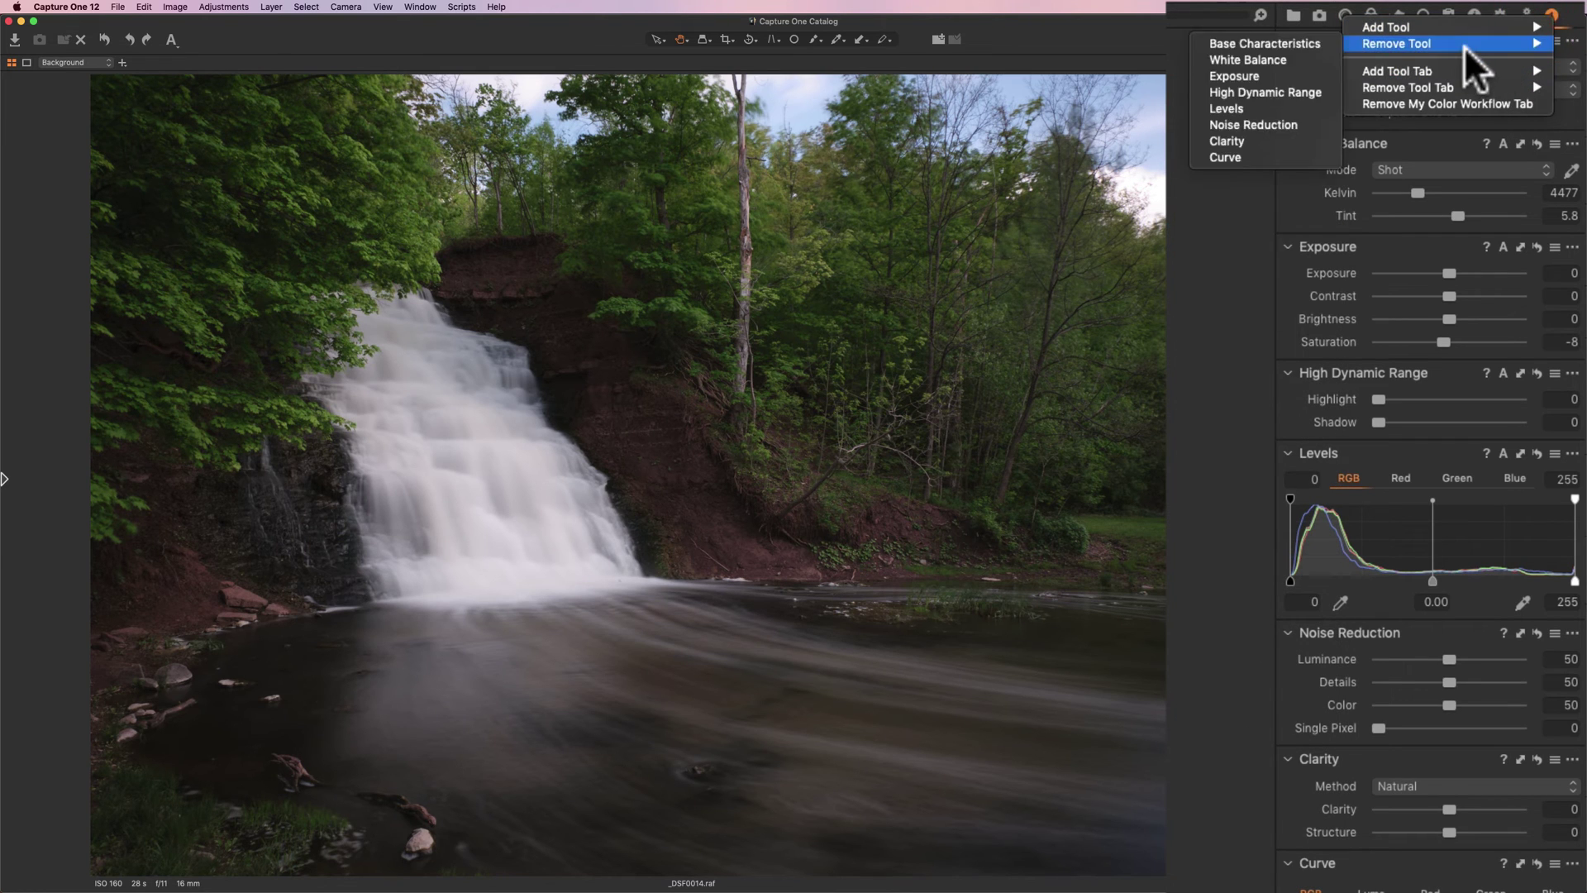
mouse_move(1456, 24)
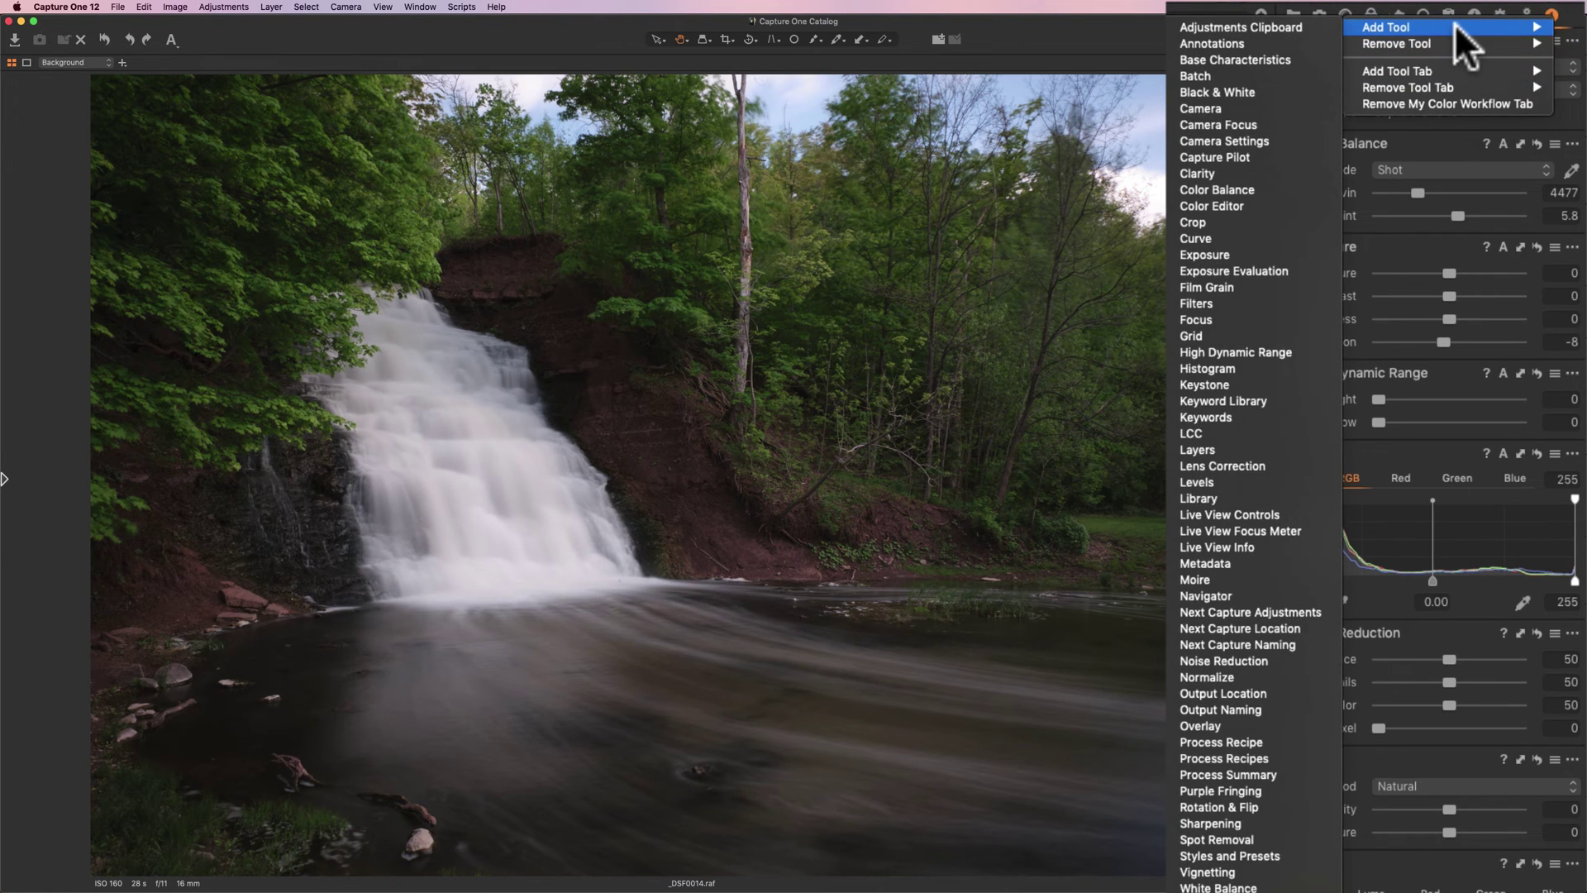
left_click(1235, 206)
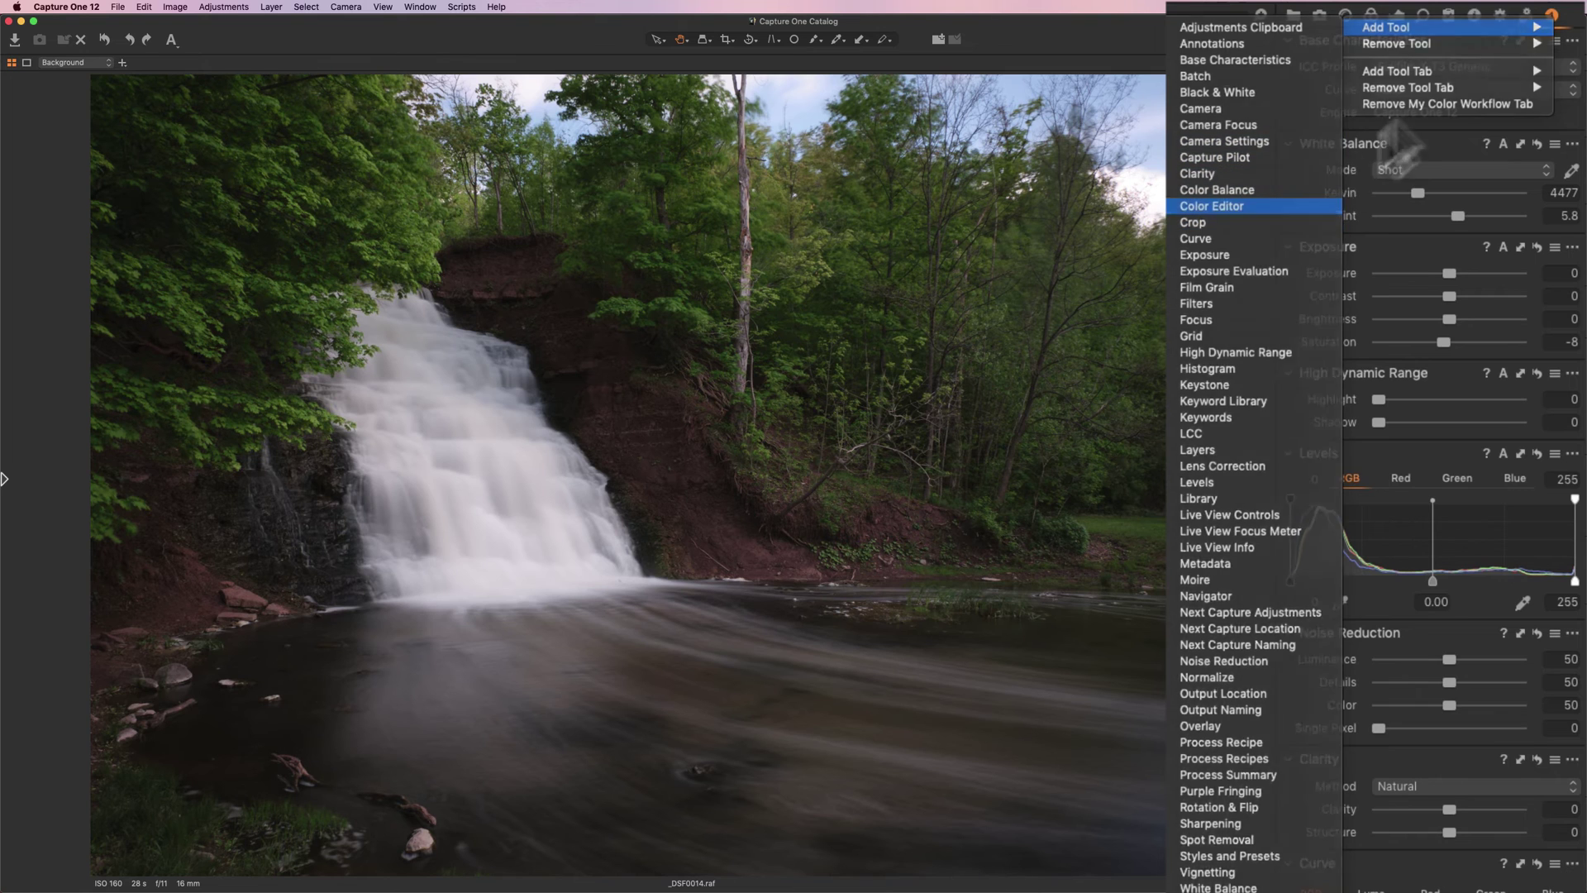
Add the Sharpening and Vignetting tools to the My Color Workflow tab.
left_click(1563, 63)
mouse_move(1557, 70)
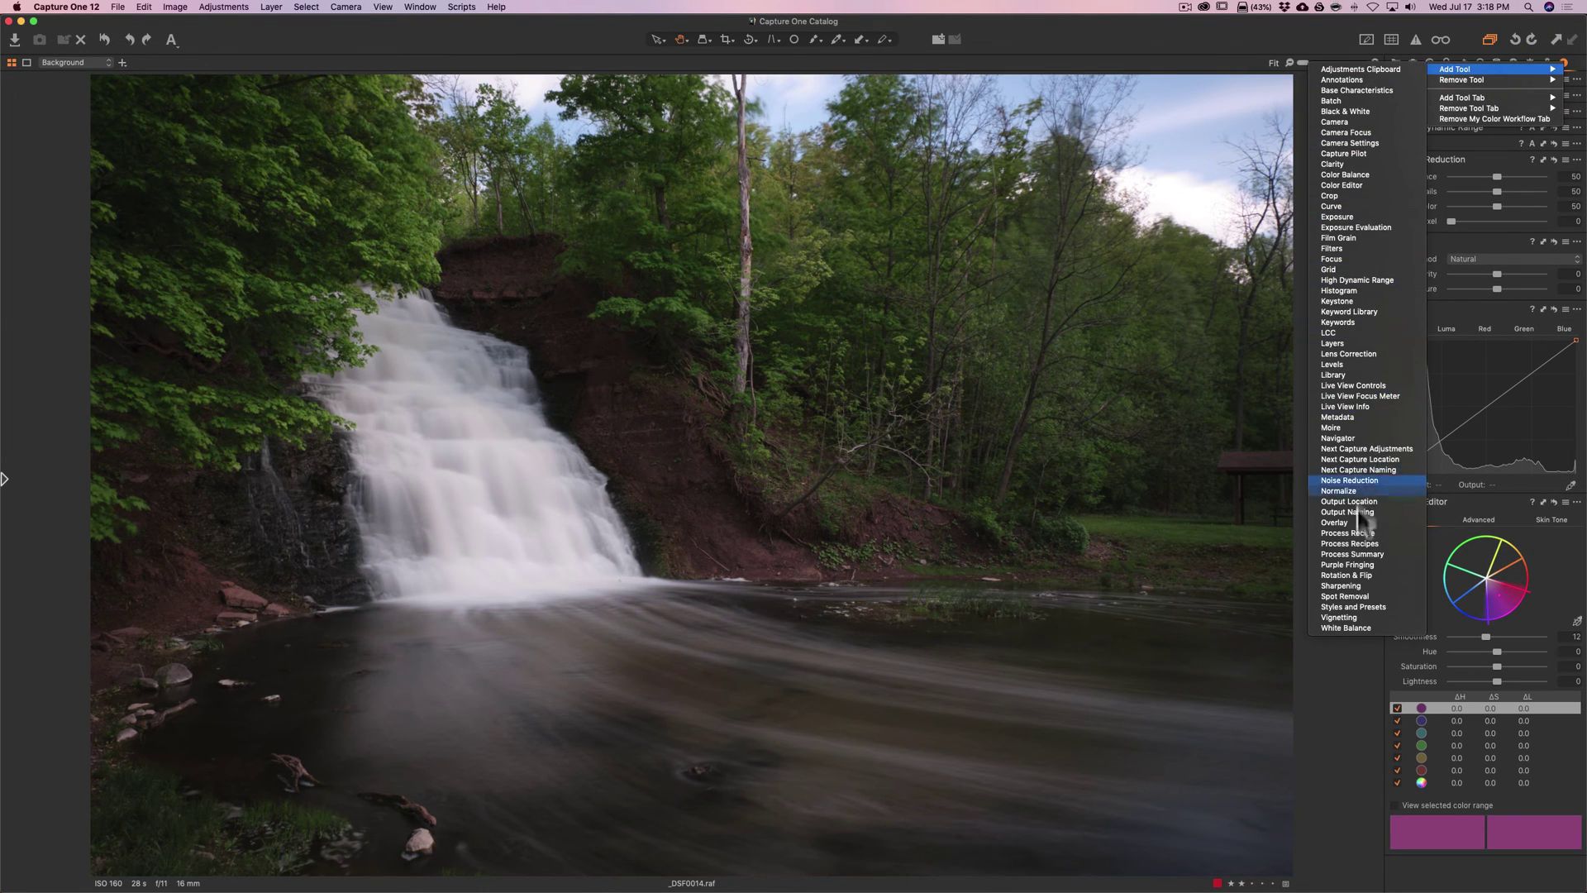
left_click(1349, 584)
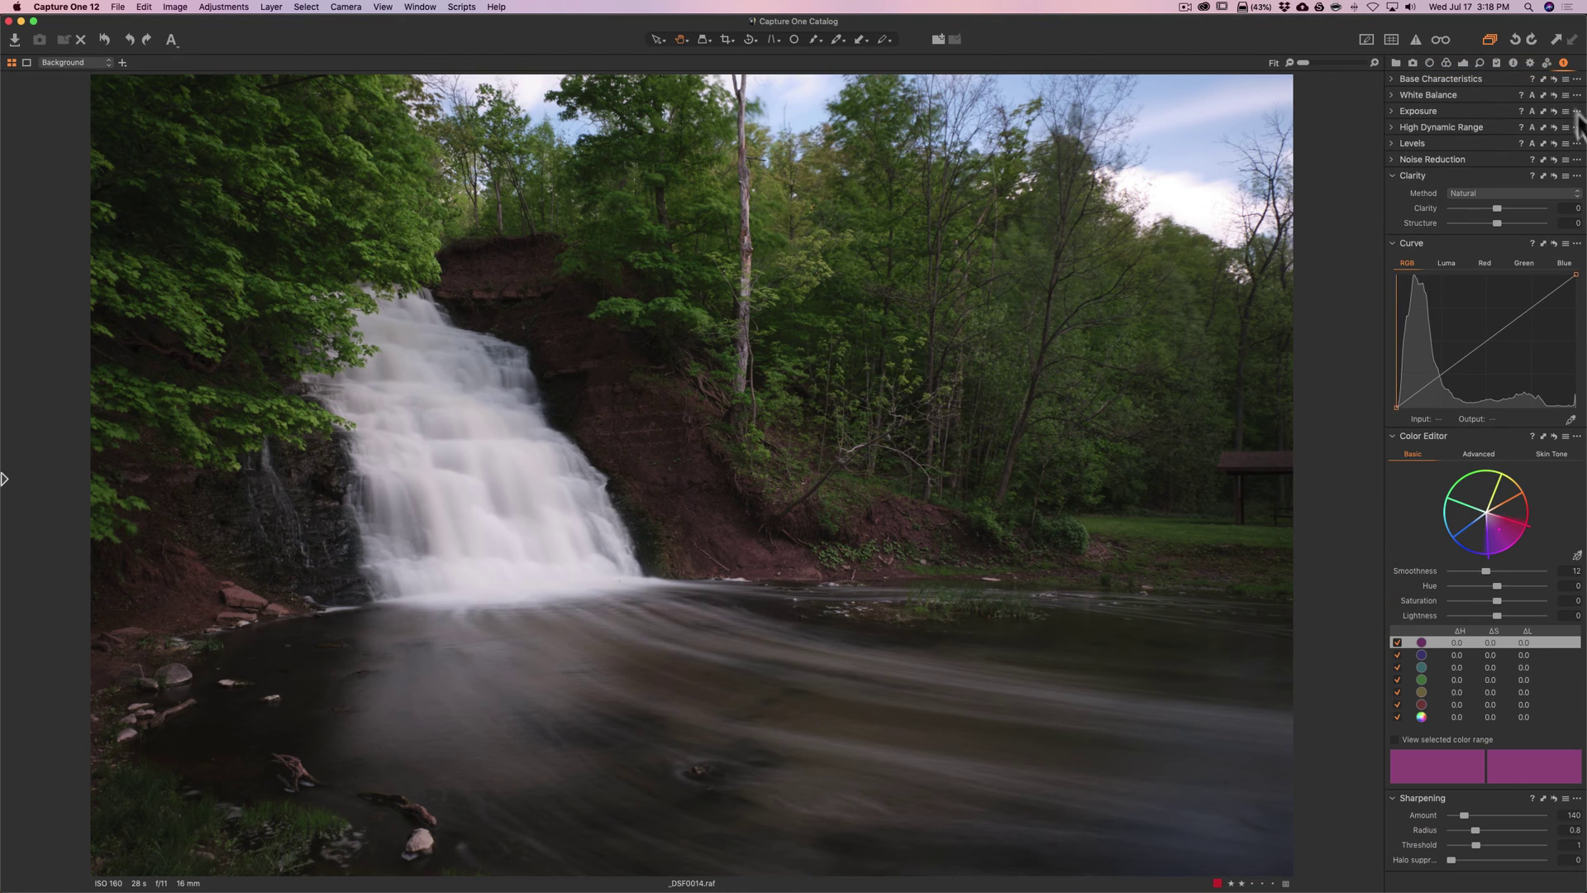
left_click(1562, 64)
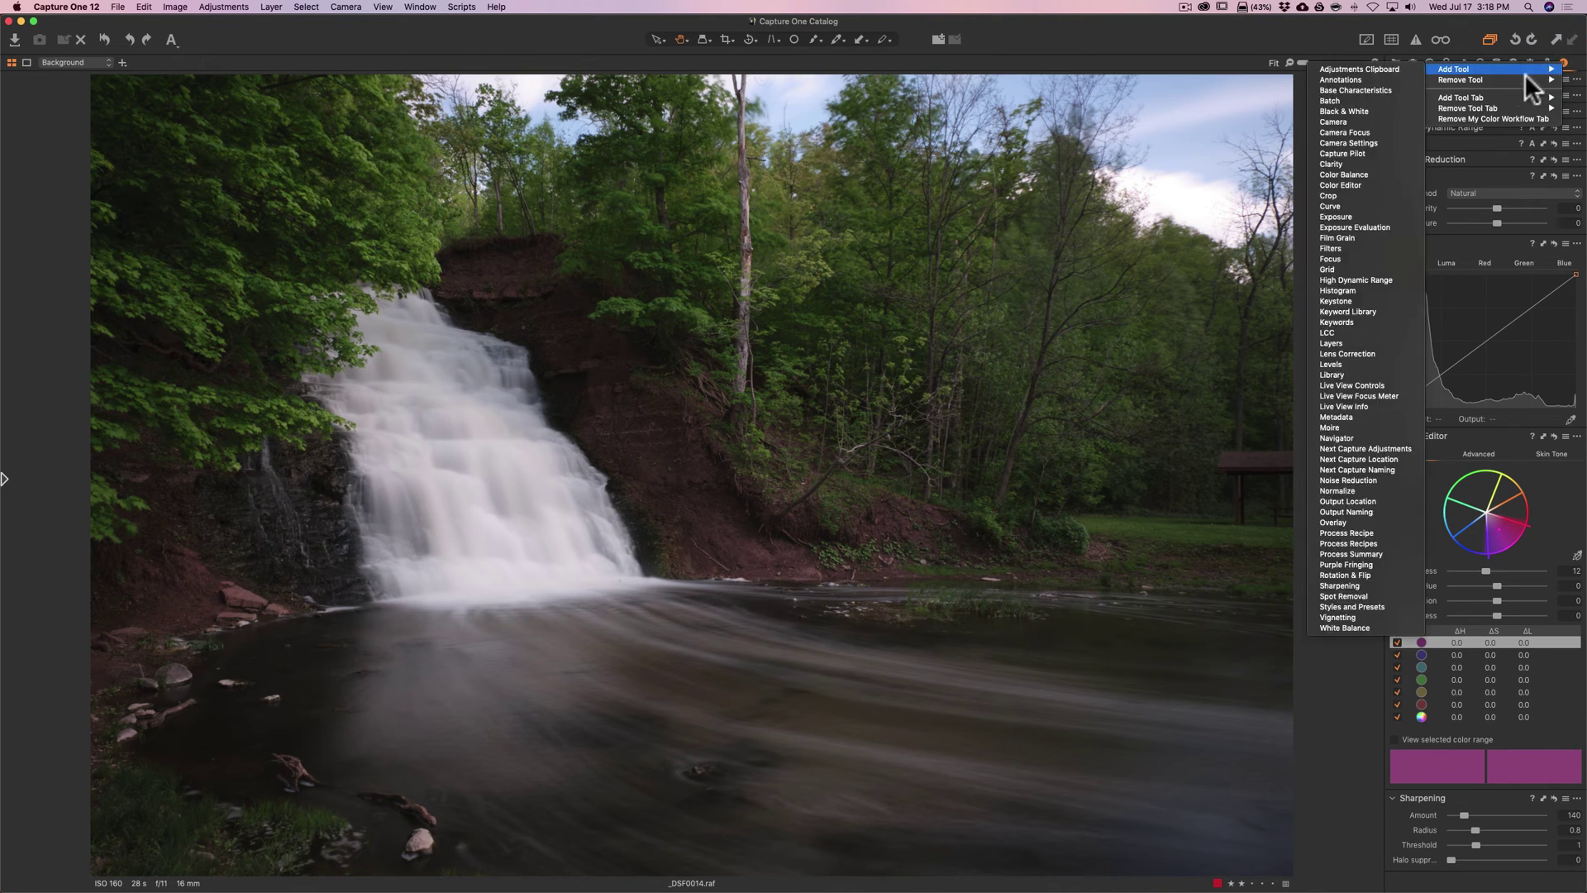
mouse_move(1525, 71)
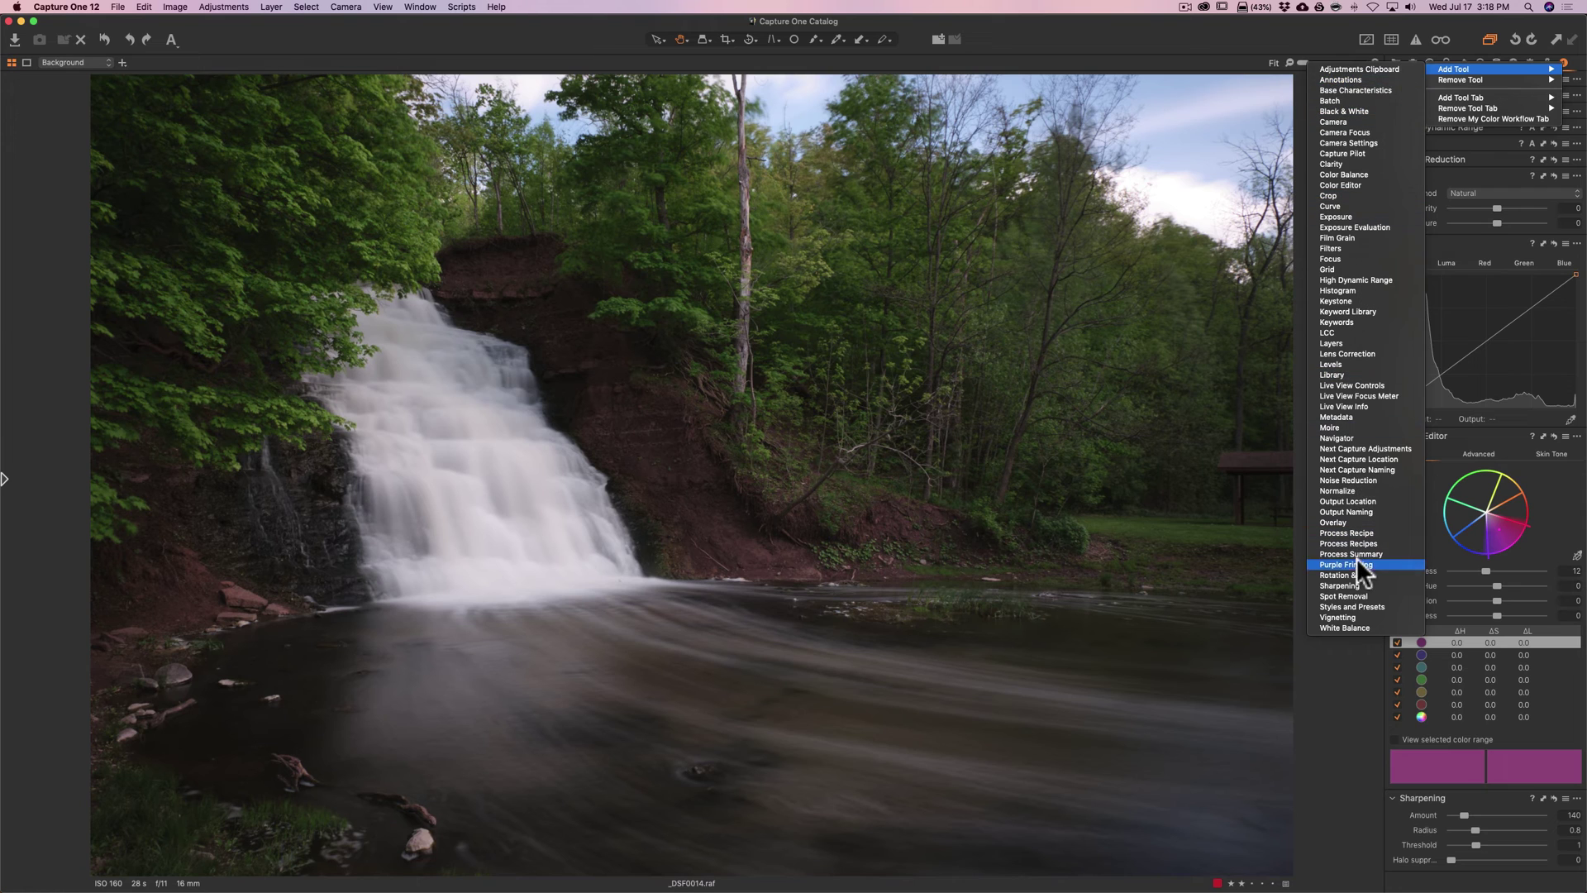
left_click(1345, 618)
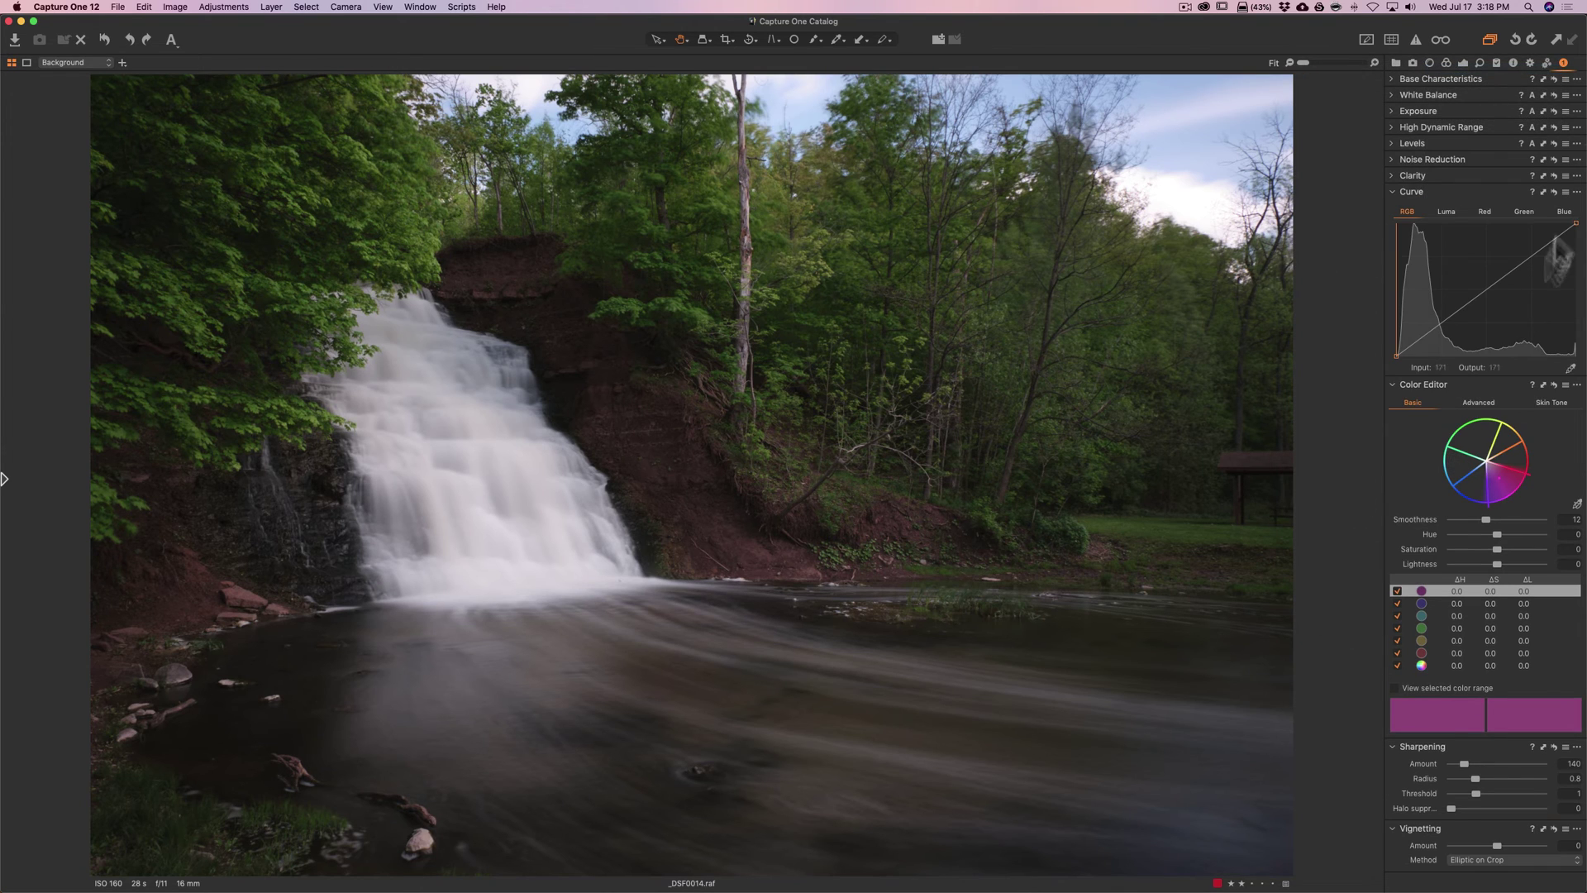
Add the Keystone tool to the My Color Workflow tab.
left_click(1563, 63)
mouse_move(1516, 70)
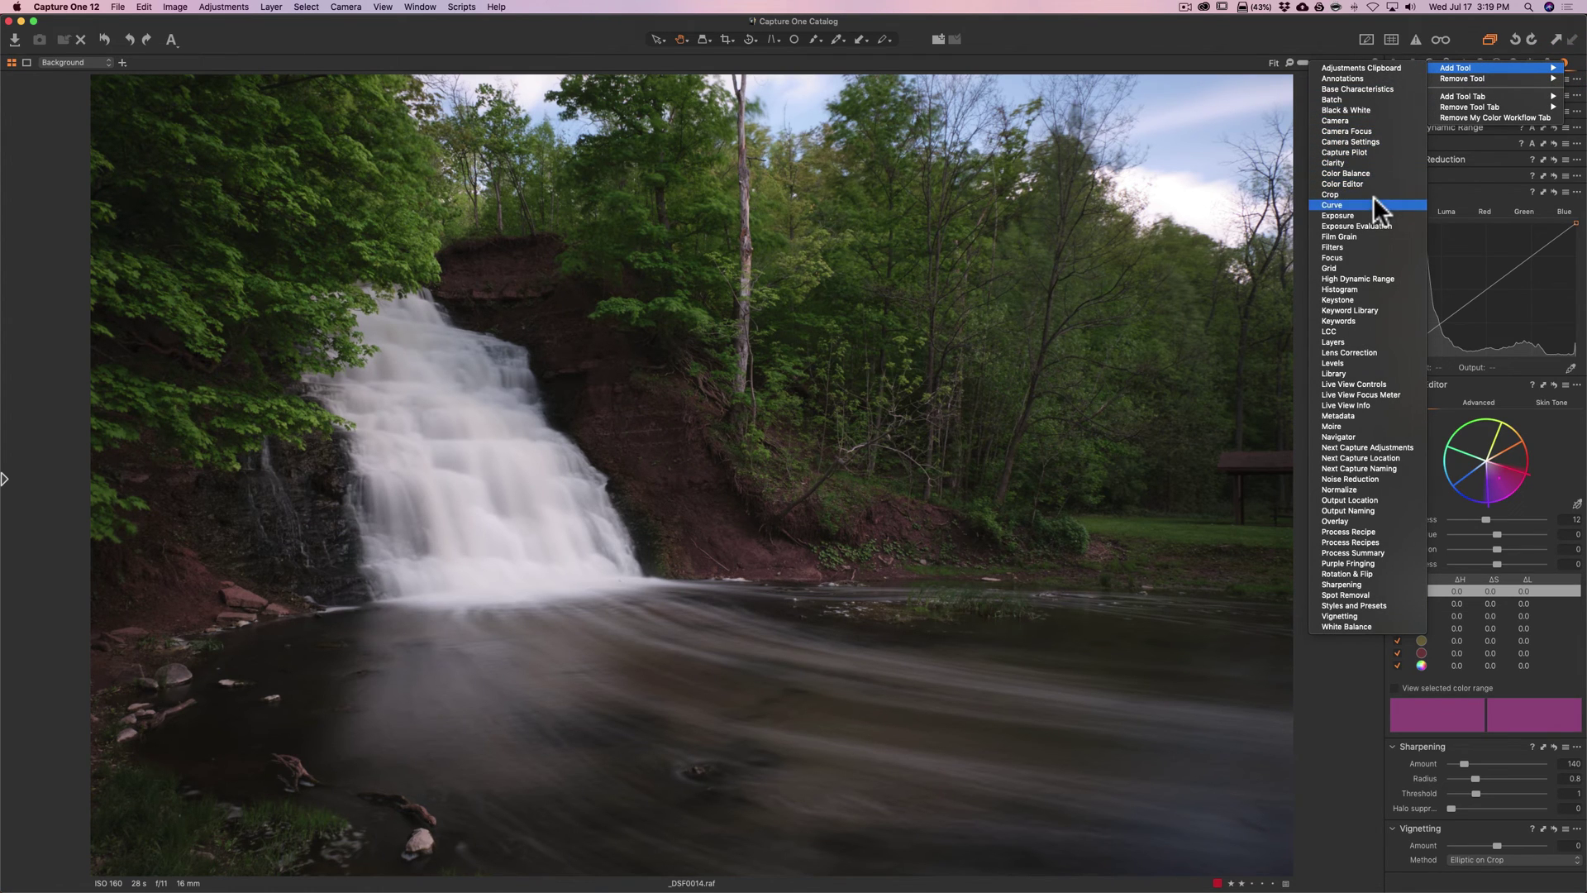
left_click(1356, 300)
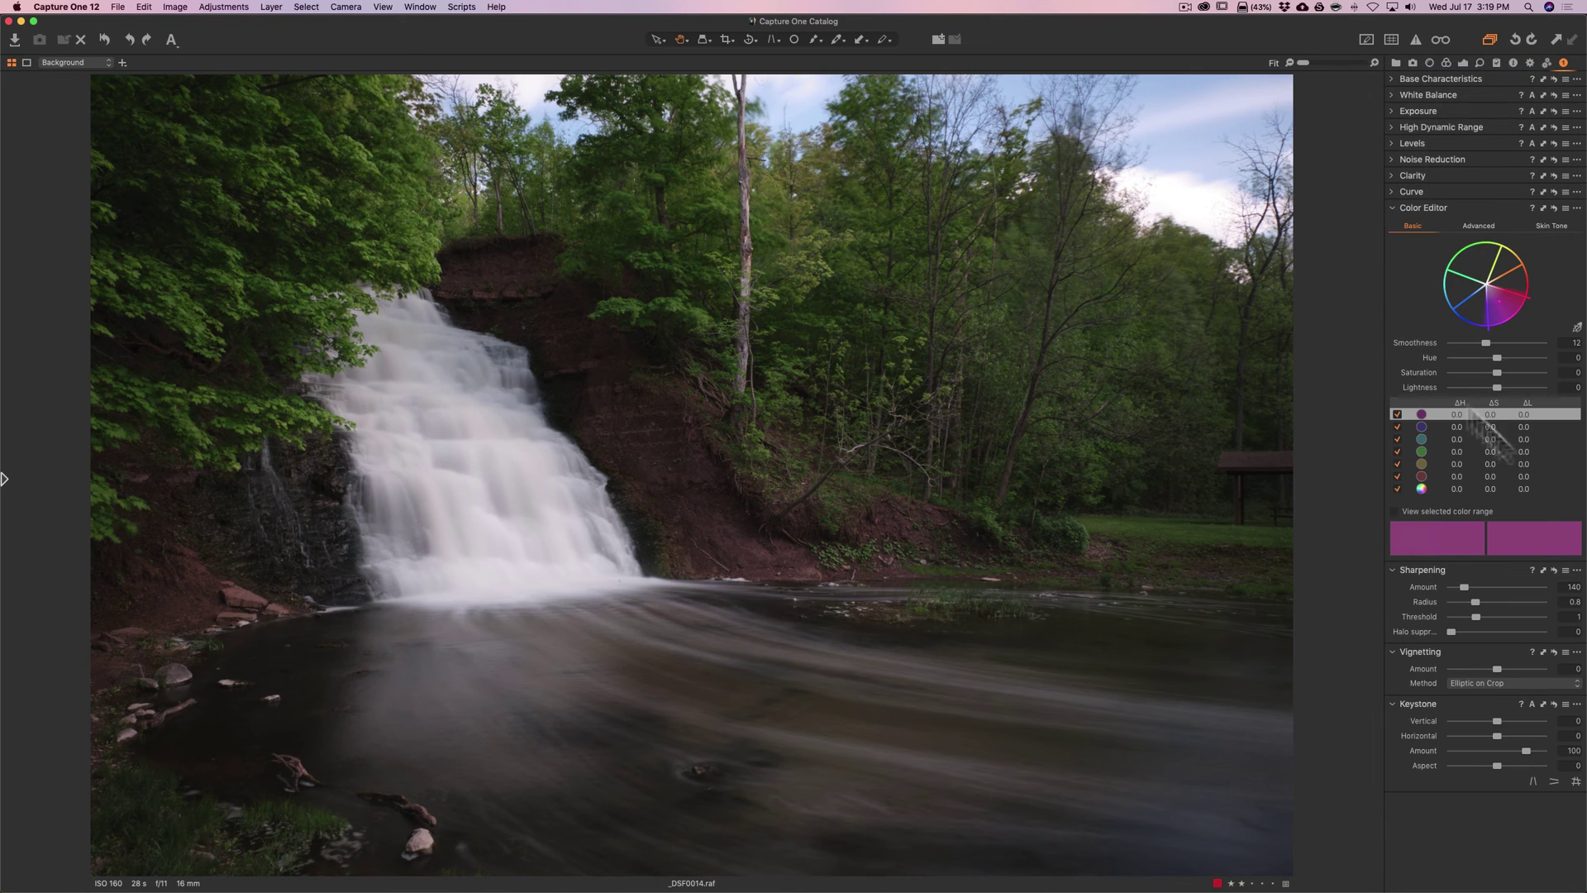
Collapse all the tools in the My Color Workflow tab except Base Characteristics.
left_click(1393, 703)
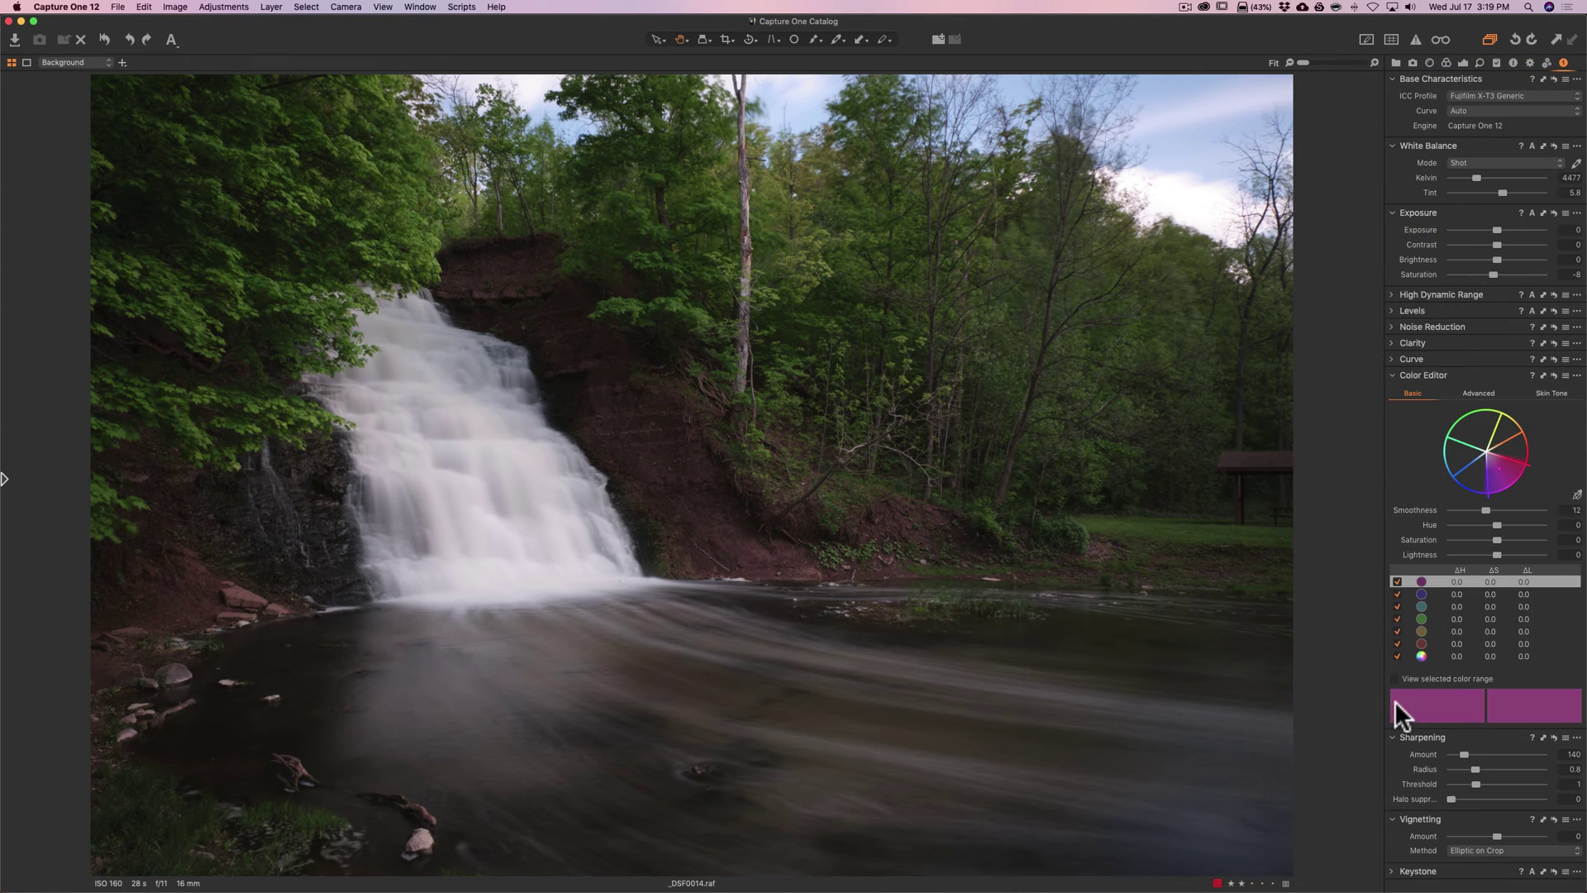
left_click(1394, 815)
left_click(1392, 769)
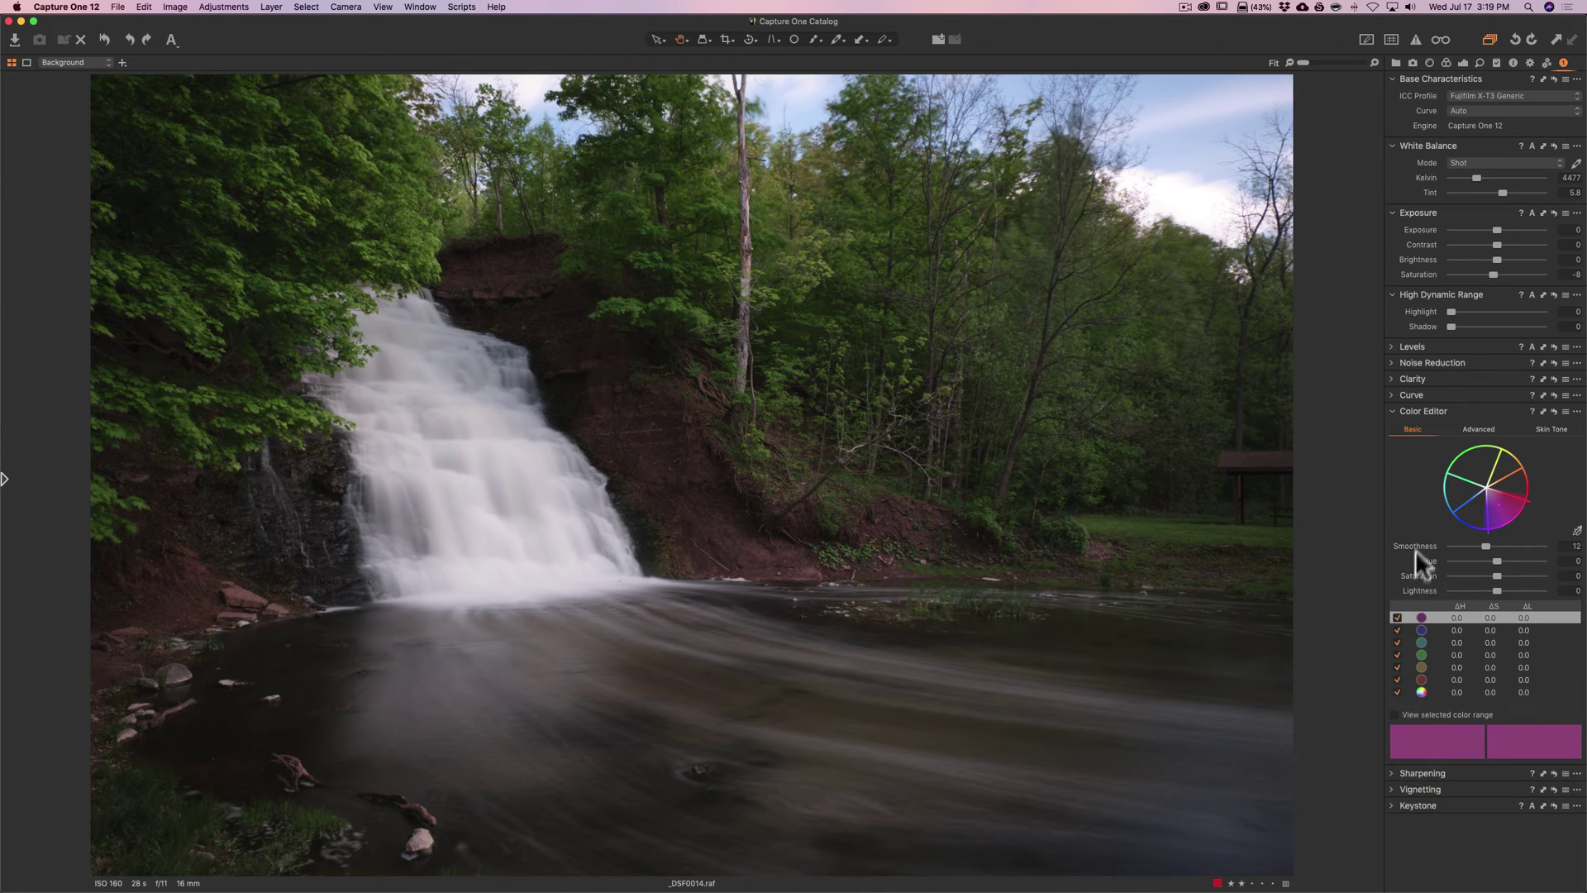
left_click(1391, 407)
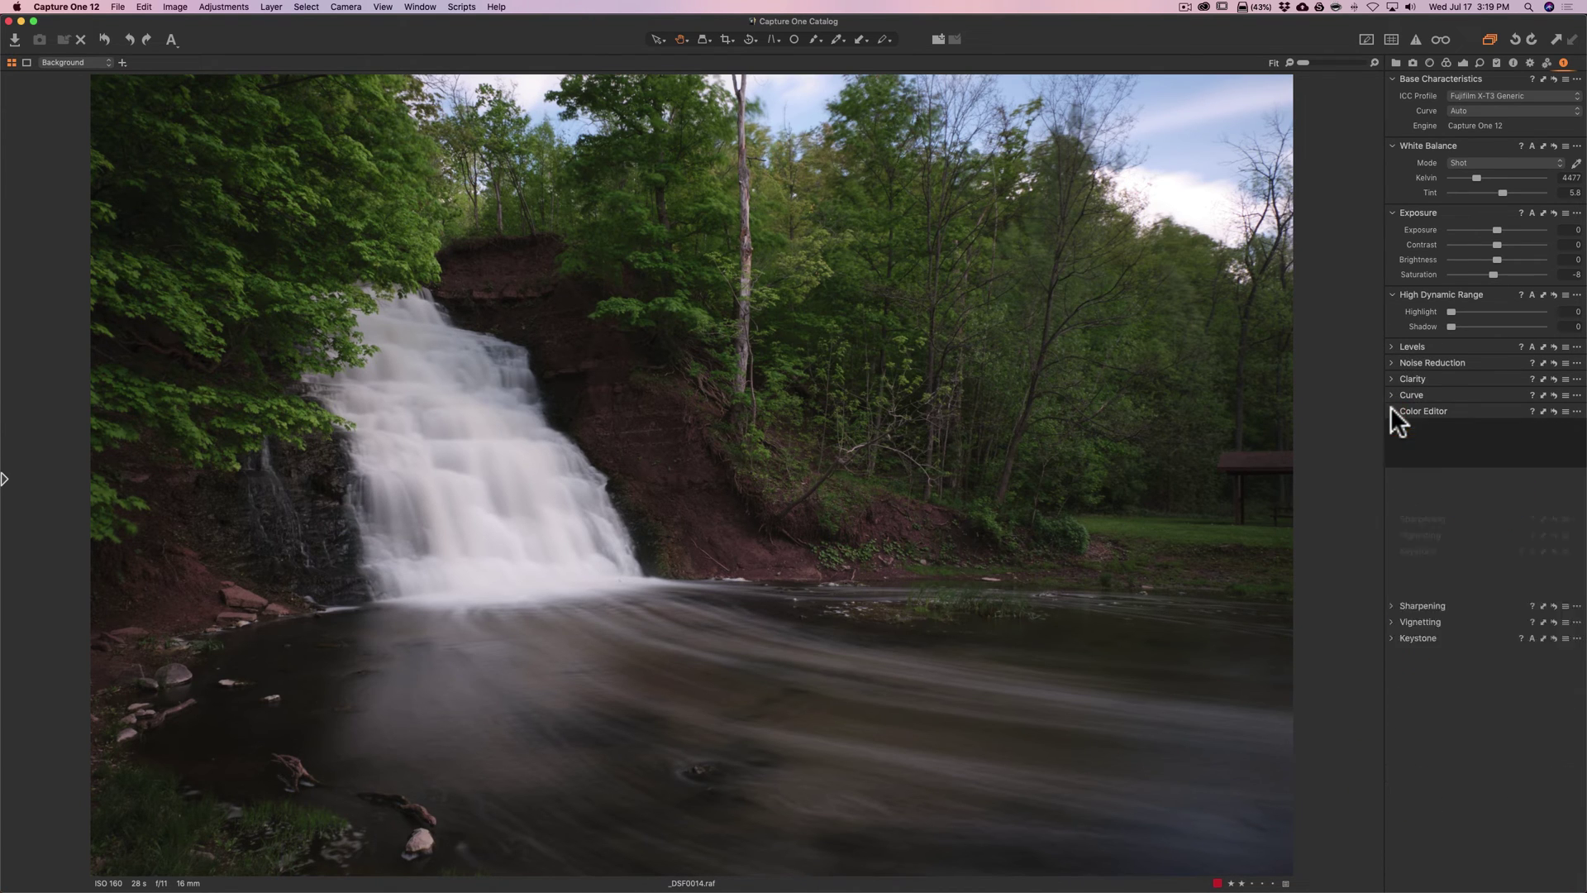
left_click(1392, 348)
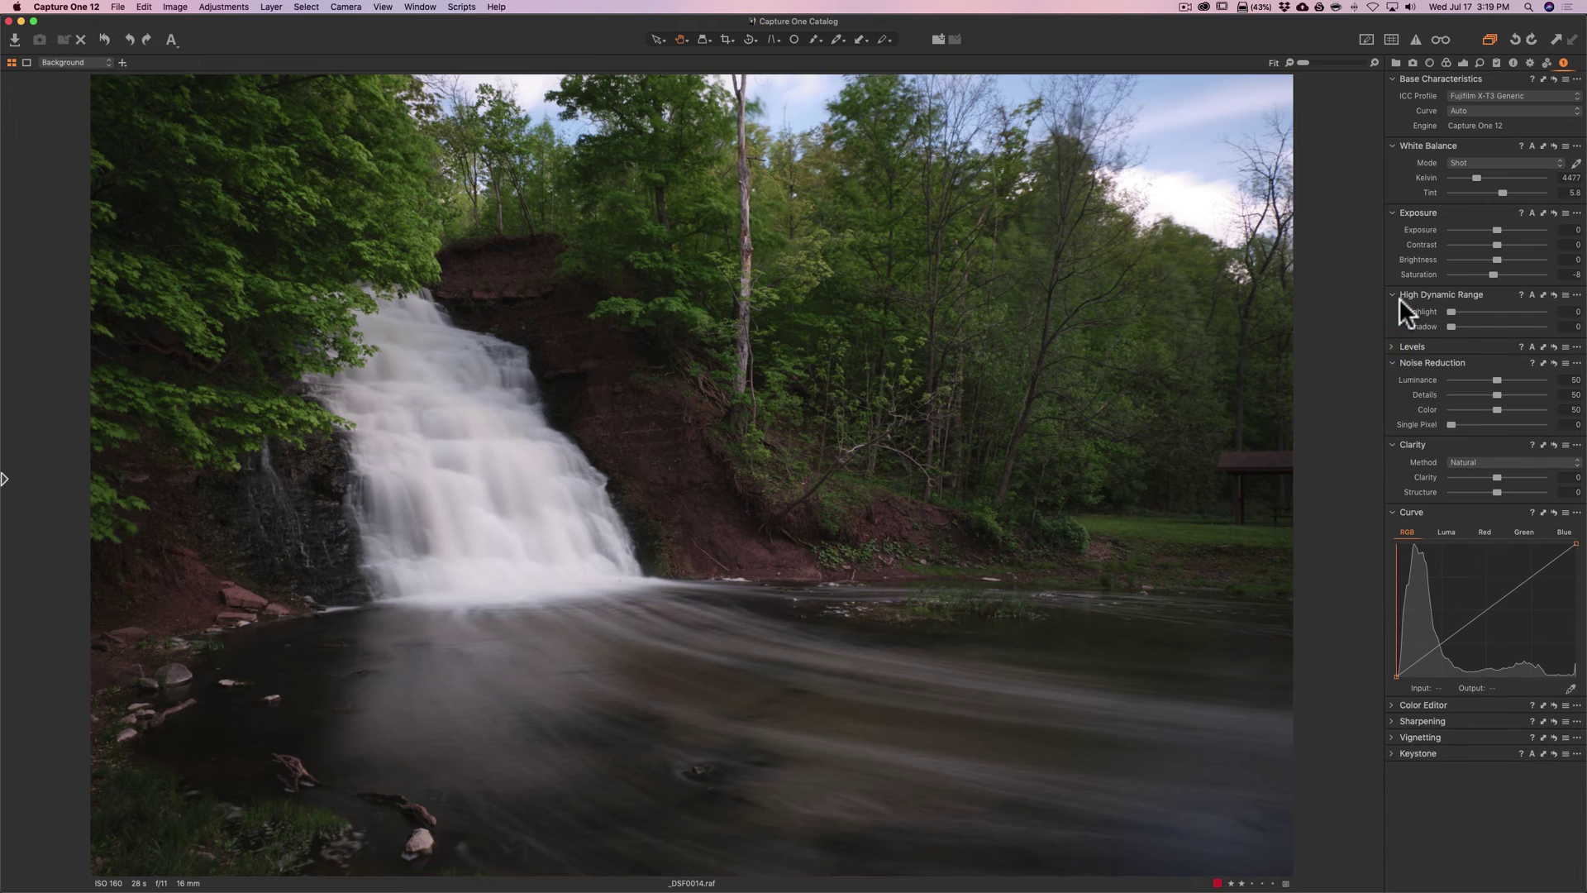
left_click(1394, 147)
left_click(1391, 162)
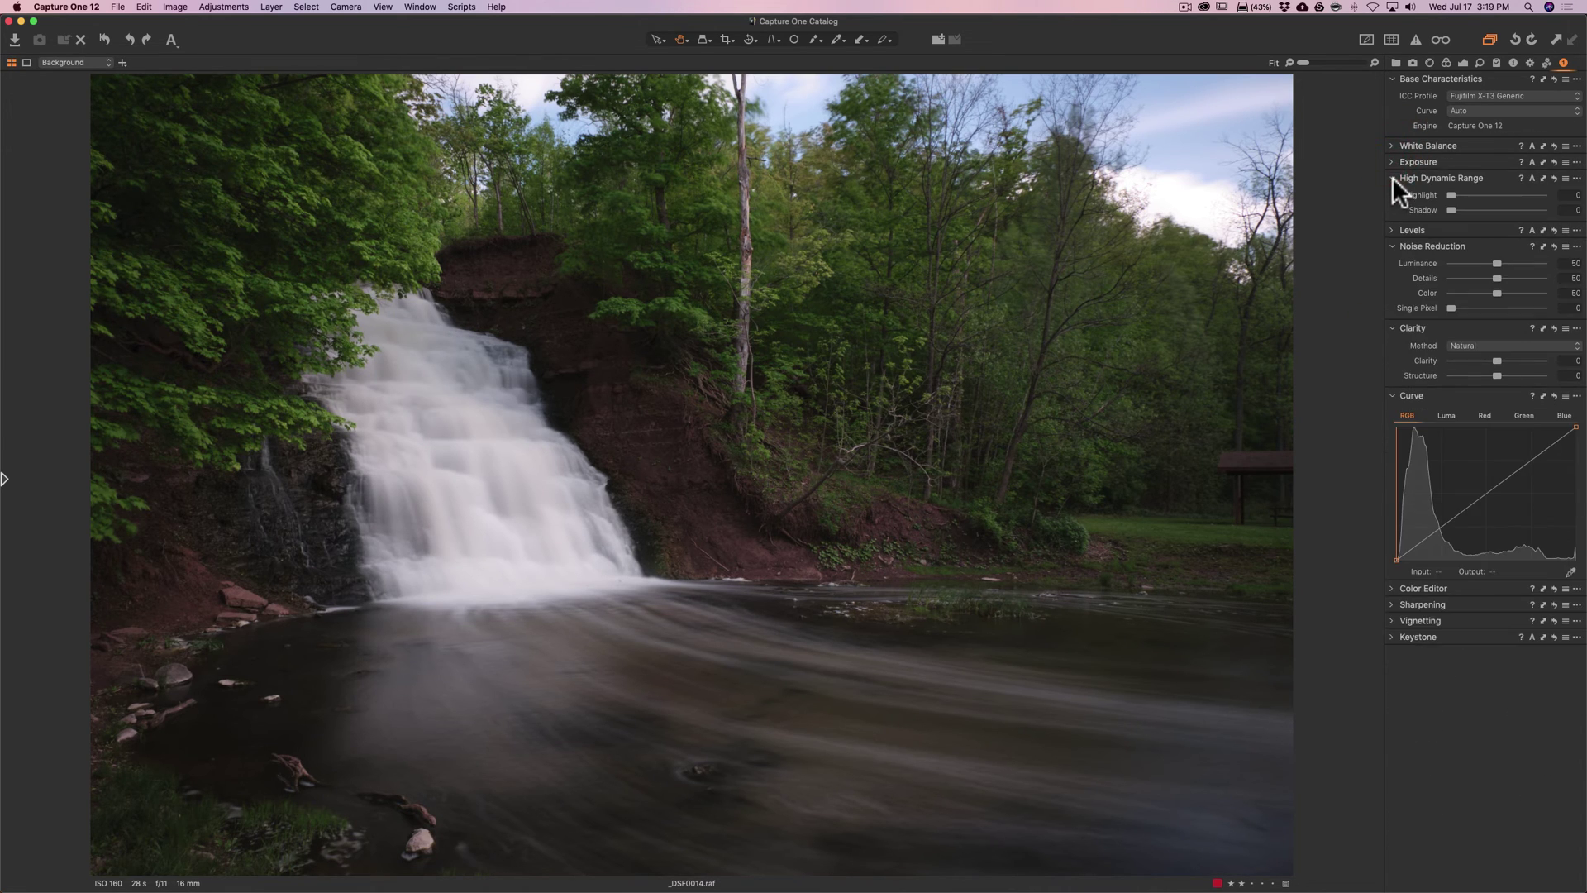
left_click(1393, 178)
left_click(1391, 208)
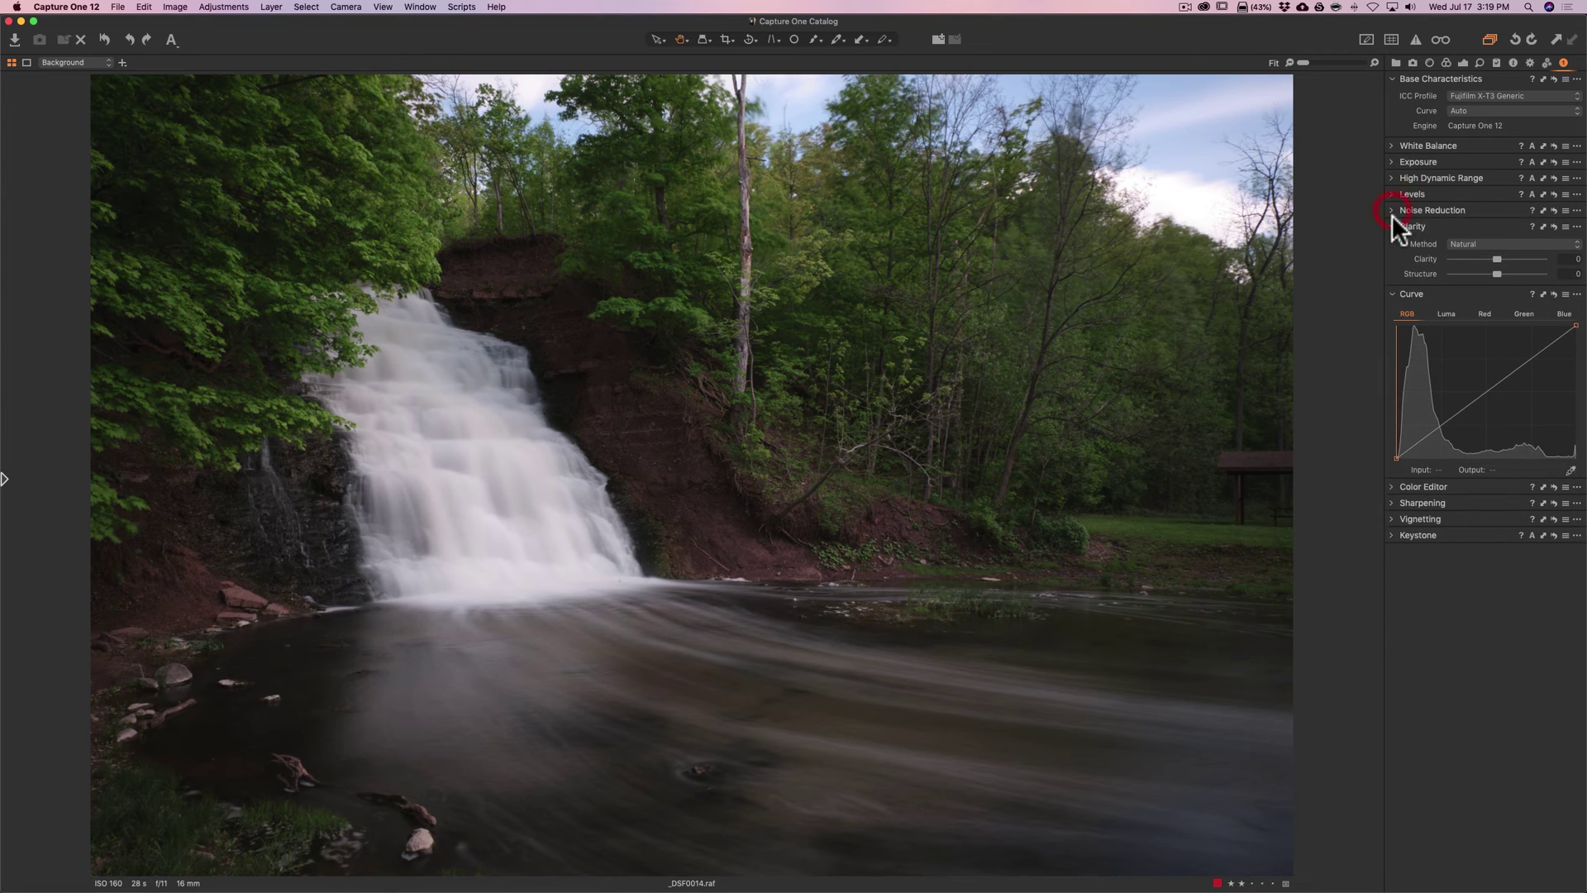
left_click(1391, 224)
left_click(1392, 243)
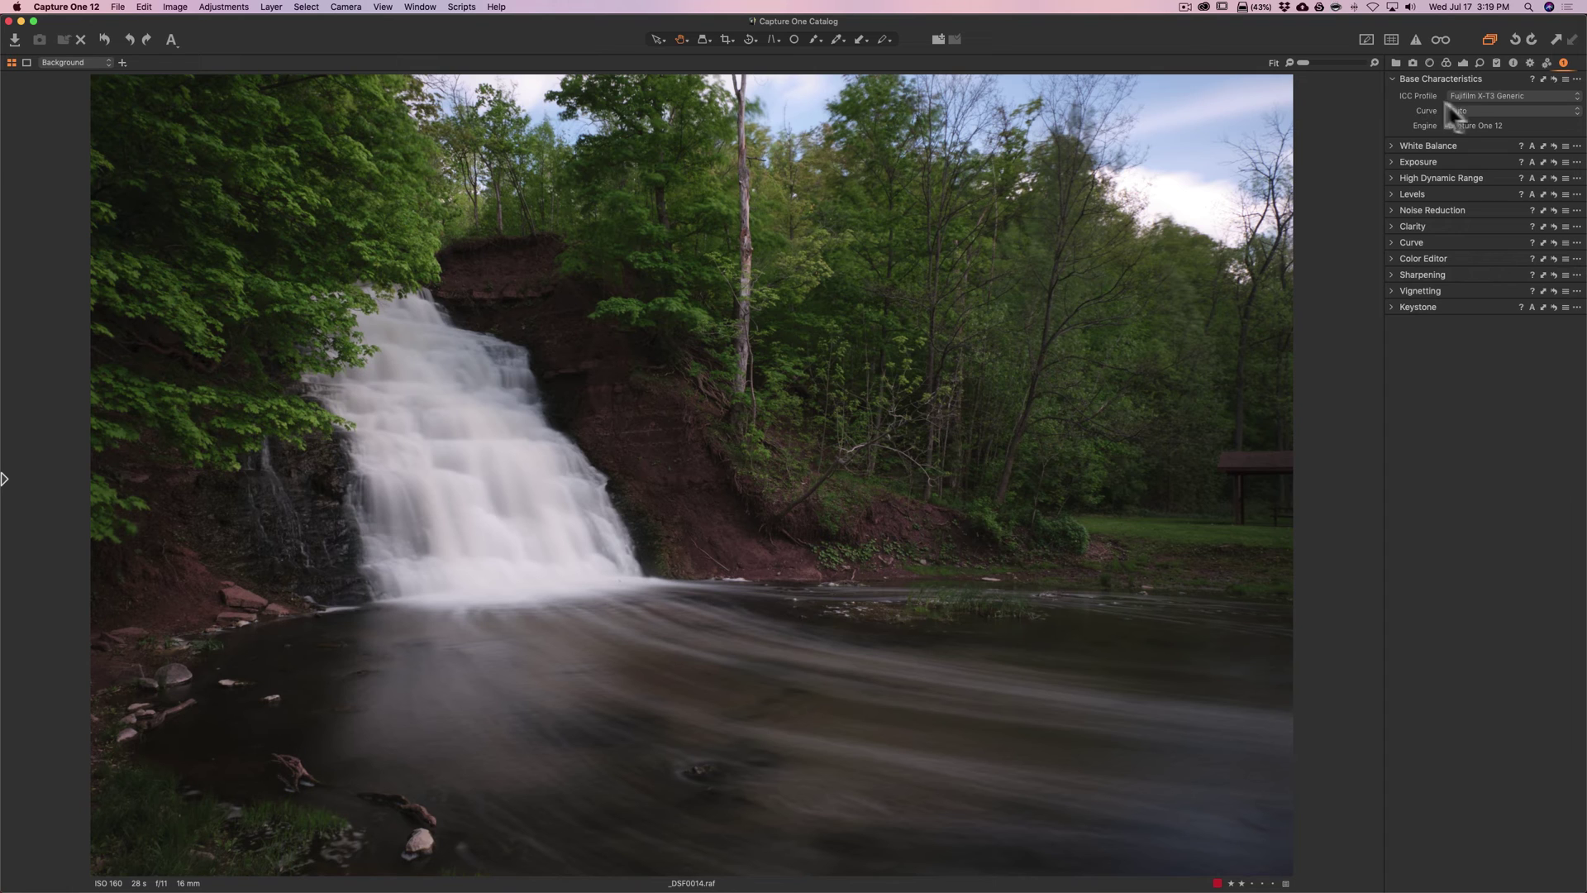
Expand the White Balance tool, float it over the photo and dock it back below Base Characteristics.
left_click(1391, 146)
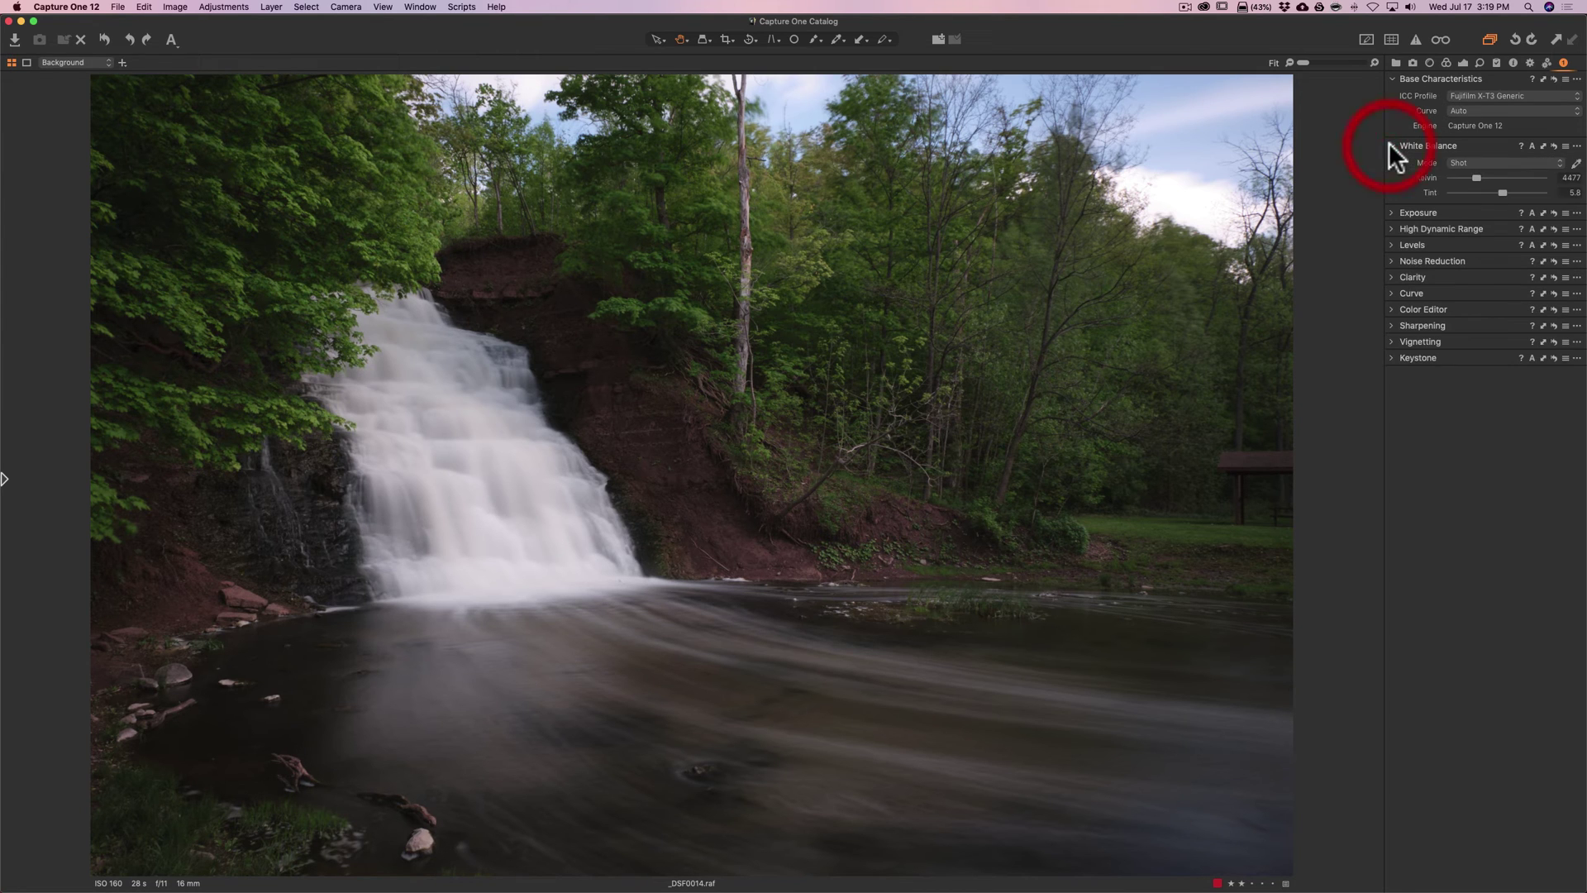
left_click_drag(1473, 143, 748, 390)
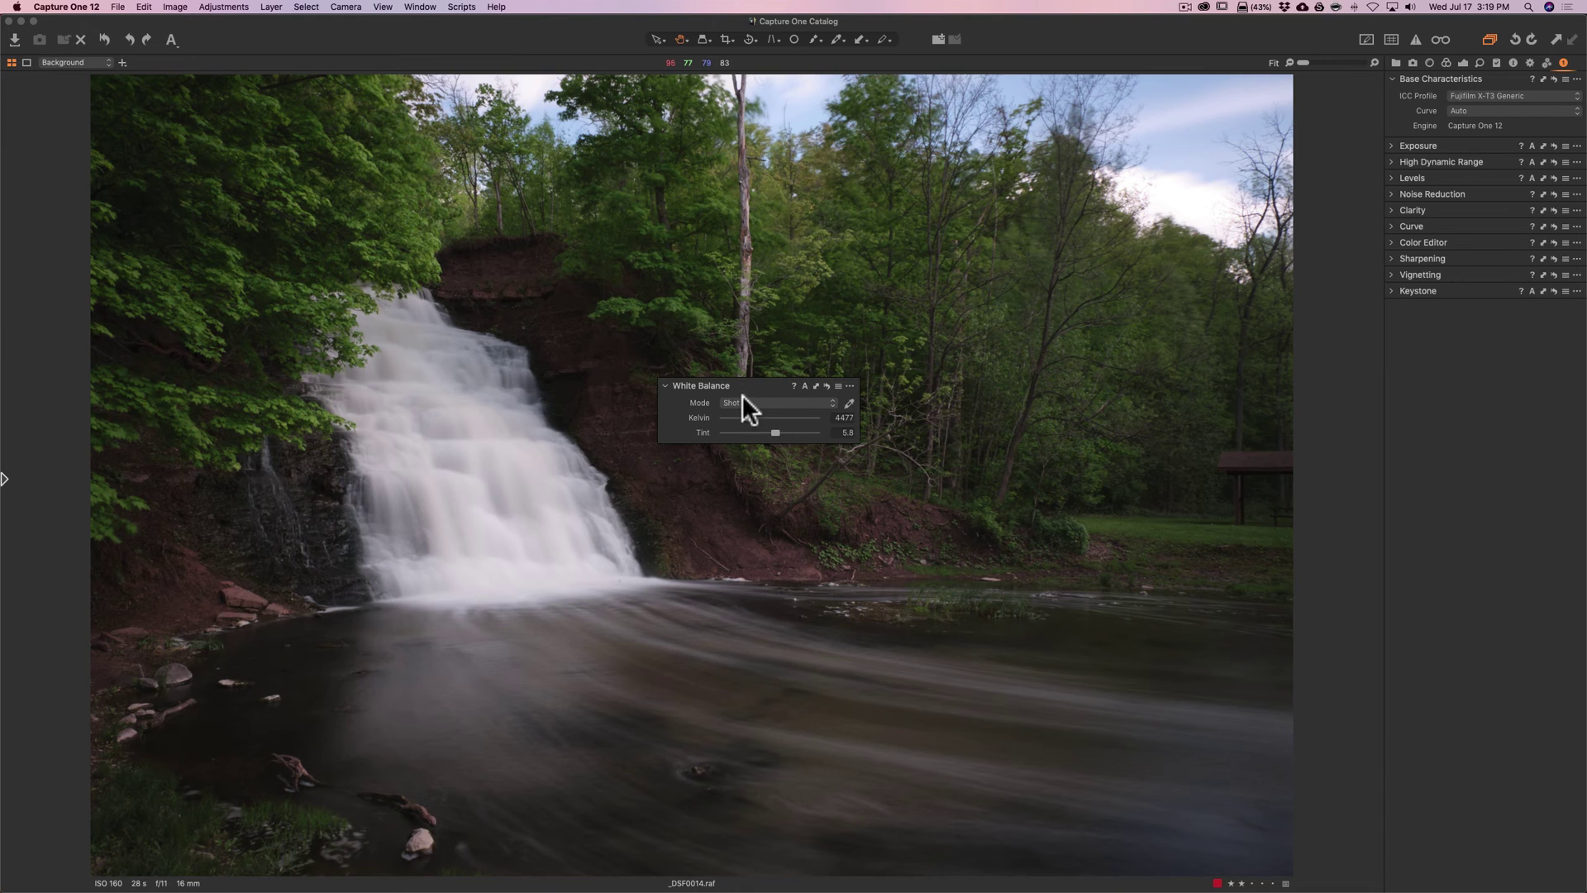
left_click_drag(744, 386, 1478, 146)
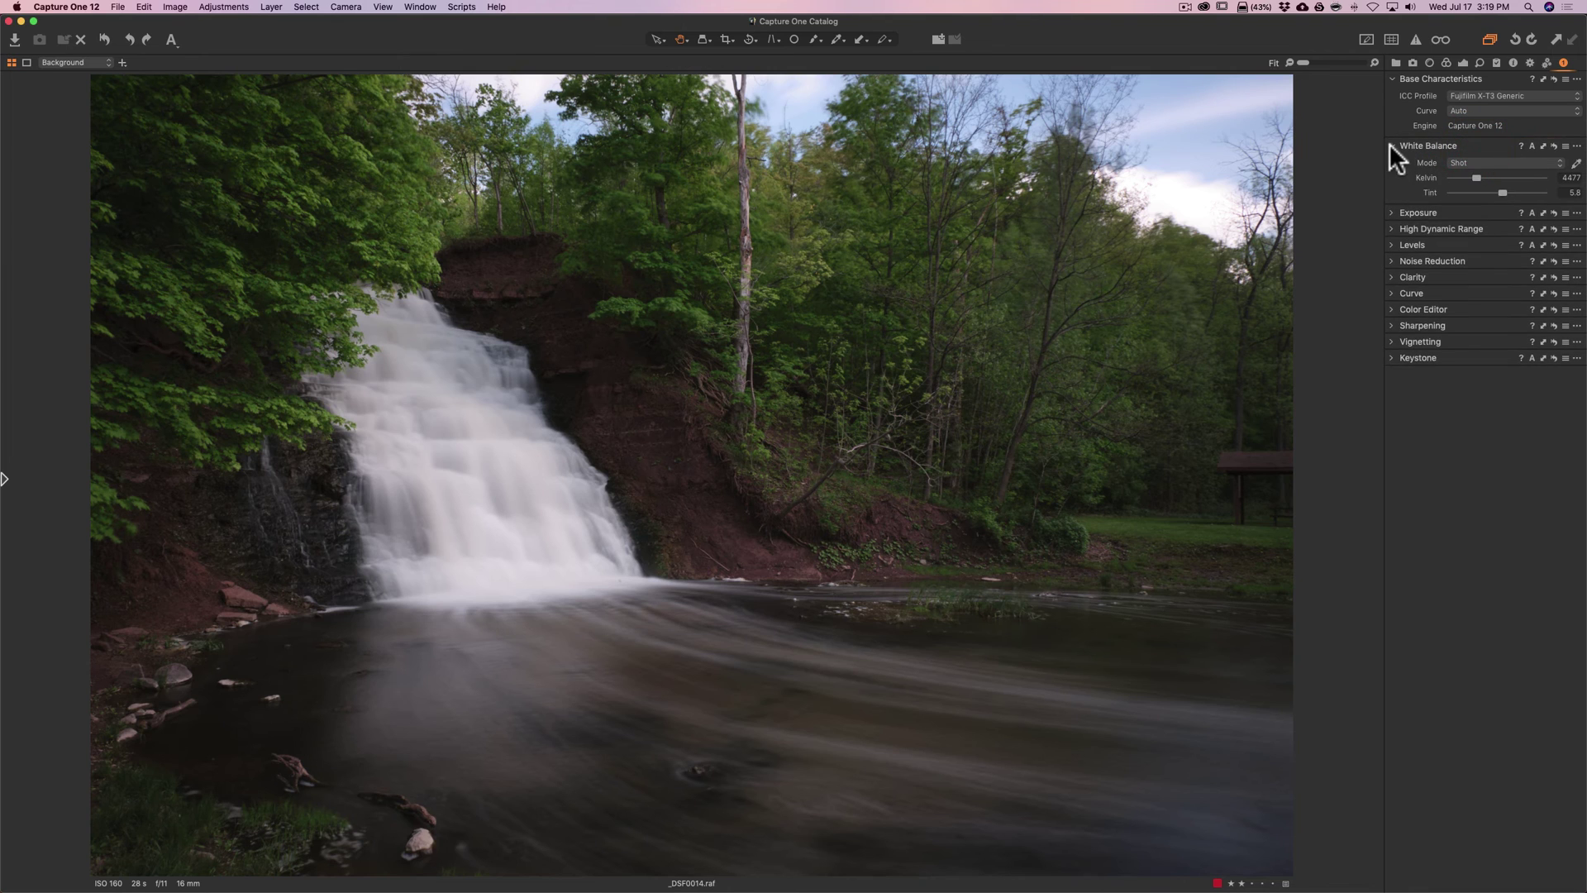
Collapse the White Balance and Base Characteristics tools.
left_click(1397, 146)
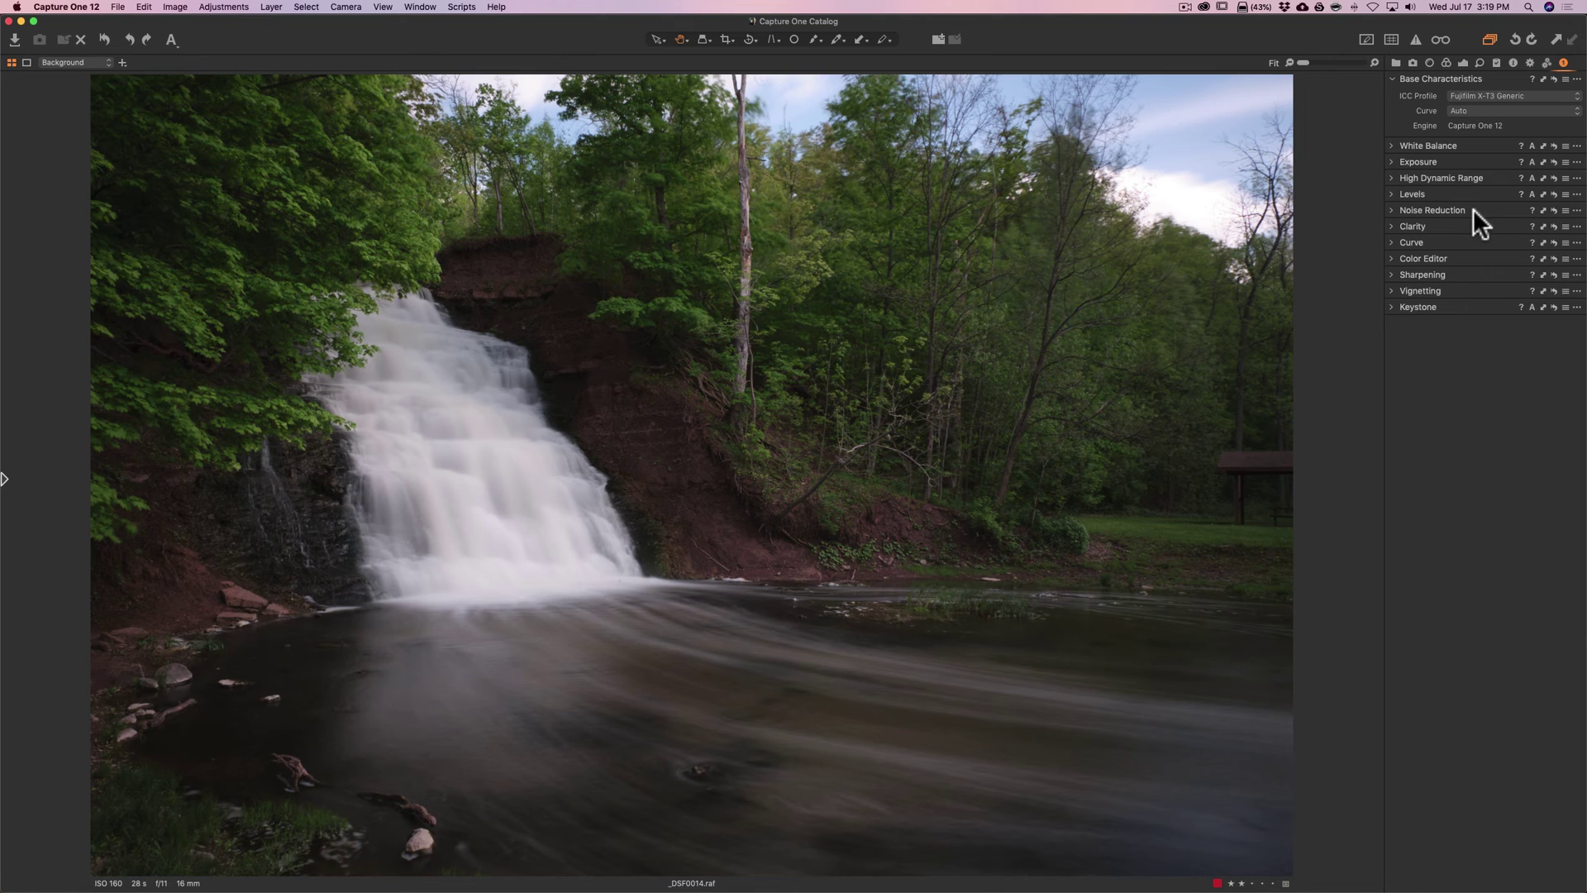
mouse_move(1475, 206)
left_mouse_down()
mouse_move(1472, 172)
mouse_move(1493, 208)
left_mouse_up()
left_click(1392, 77)
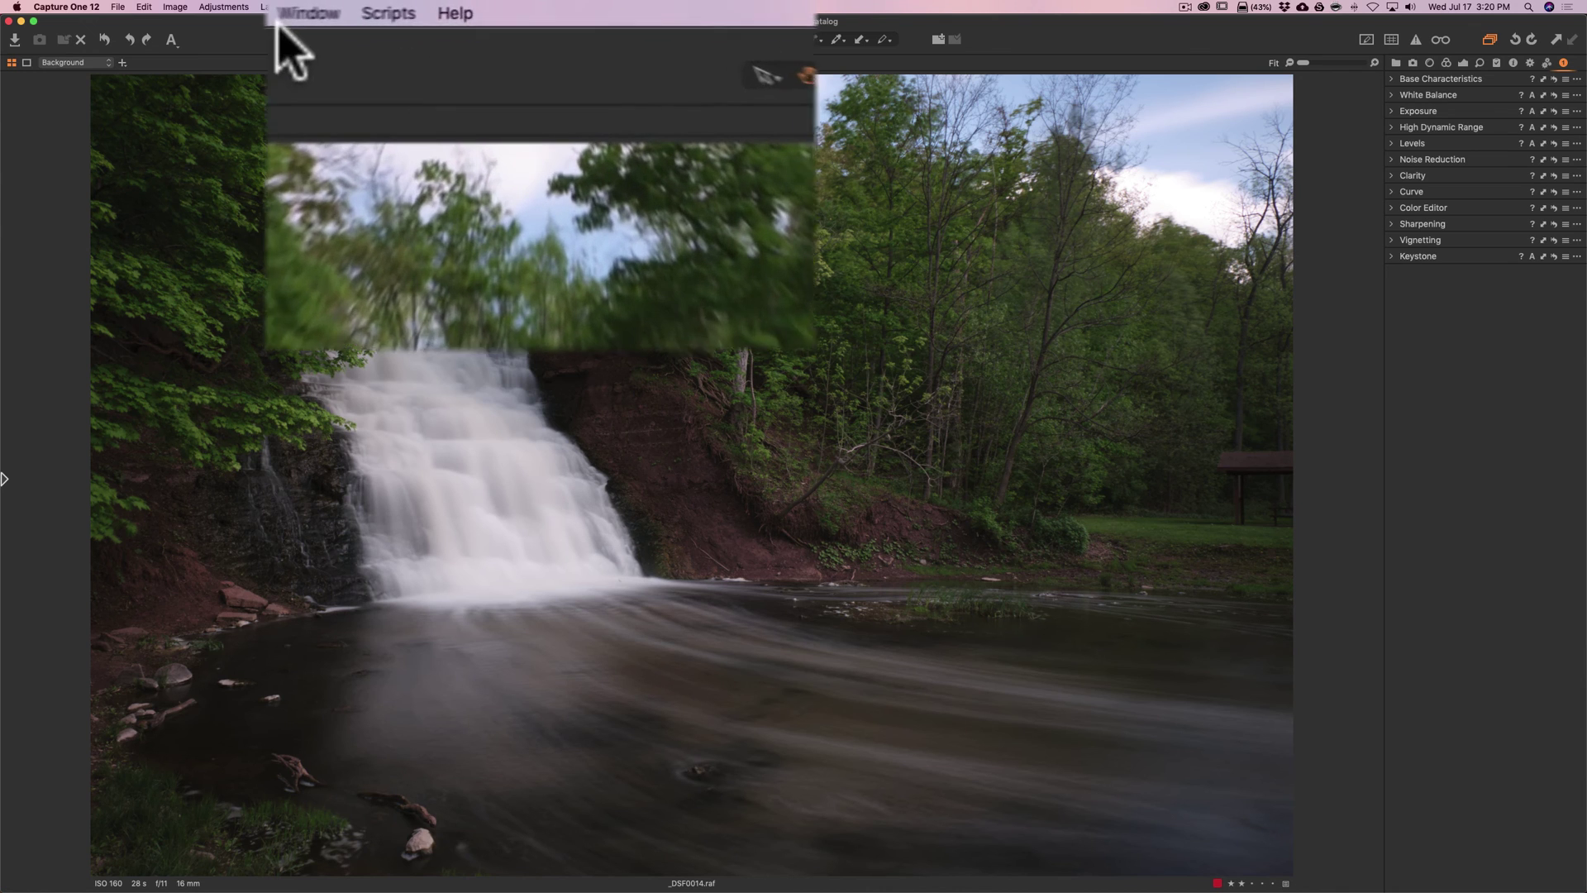
Save the current layout as a new workspace named with the owner's first name in possessive form followed by "Workspace".
left_click(282, 20)
mouse_move(260, 56)
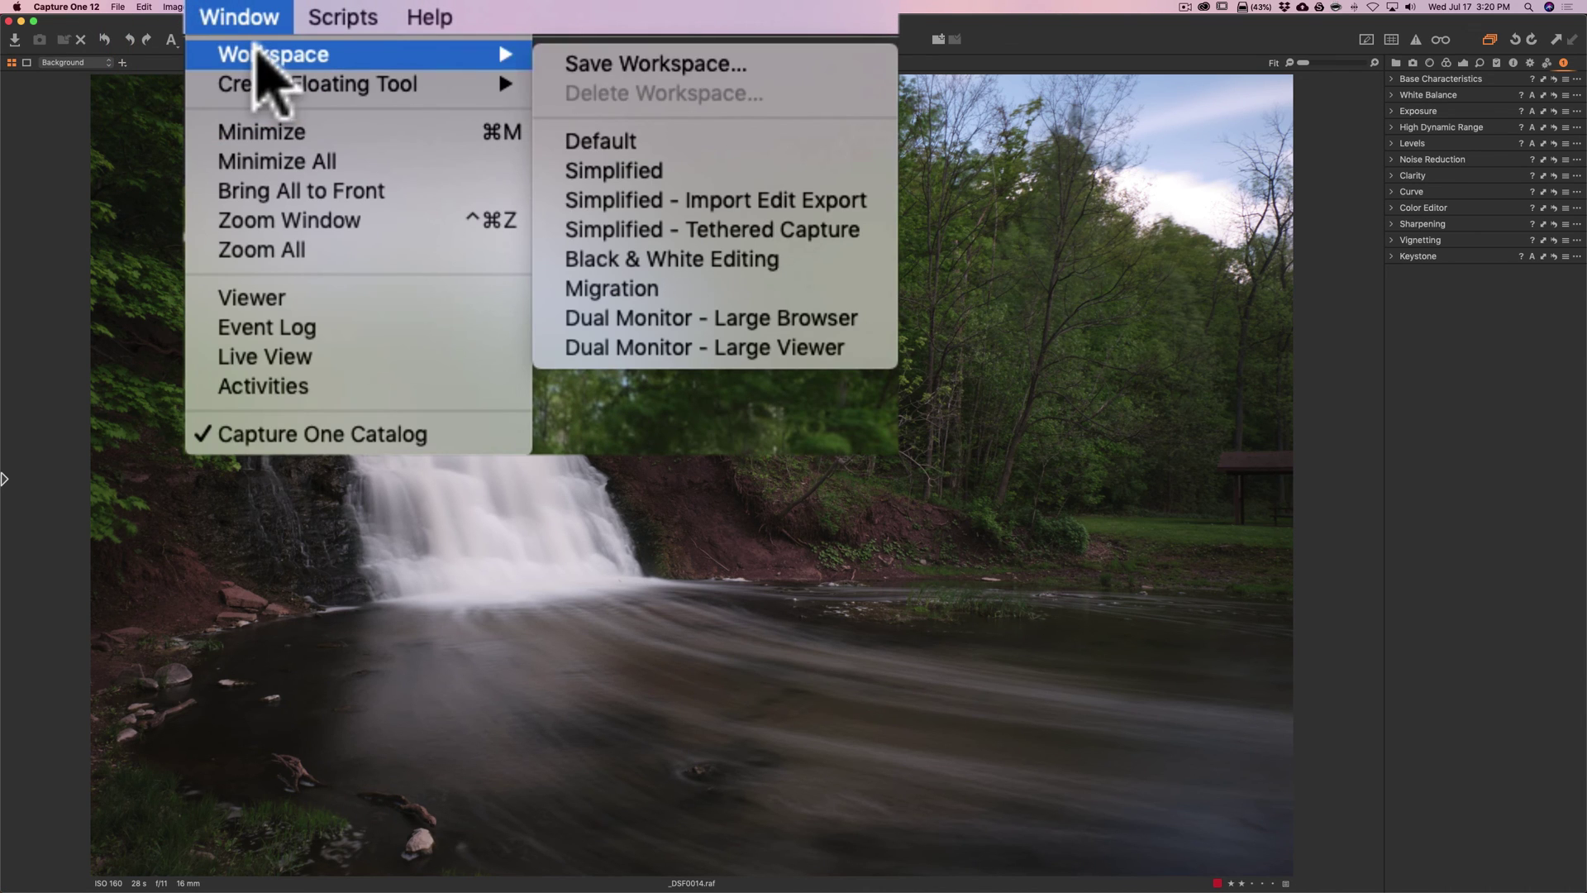
left_click(590, 64)
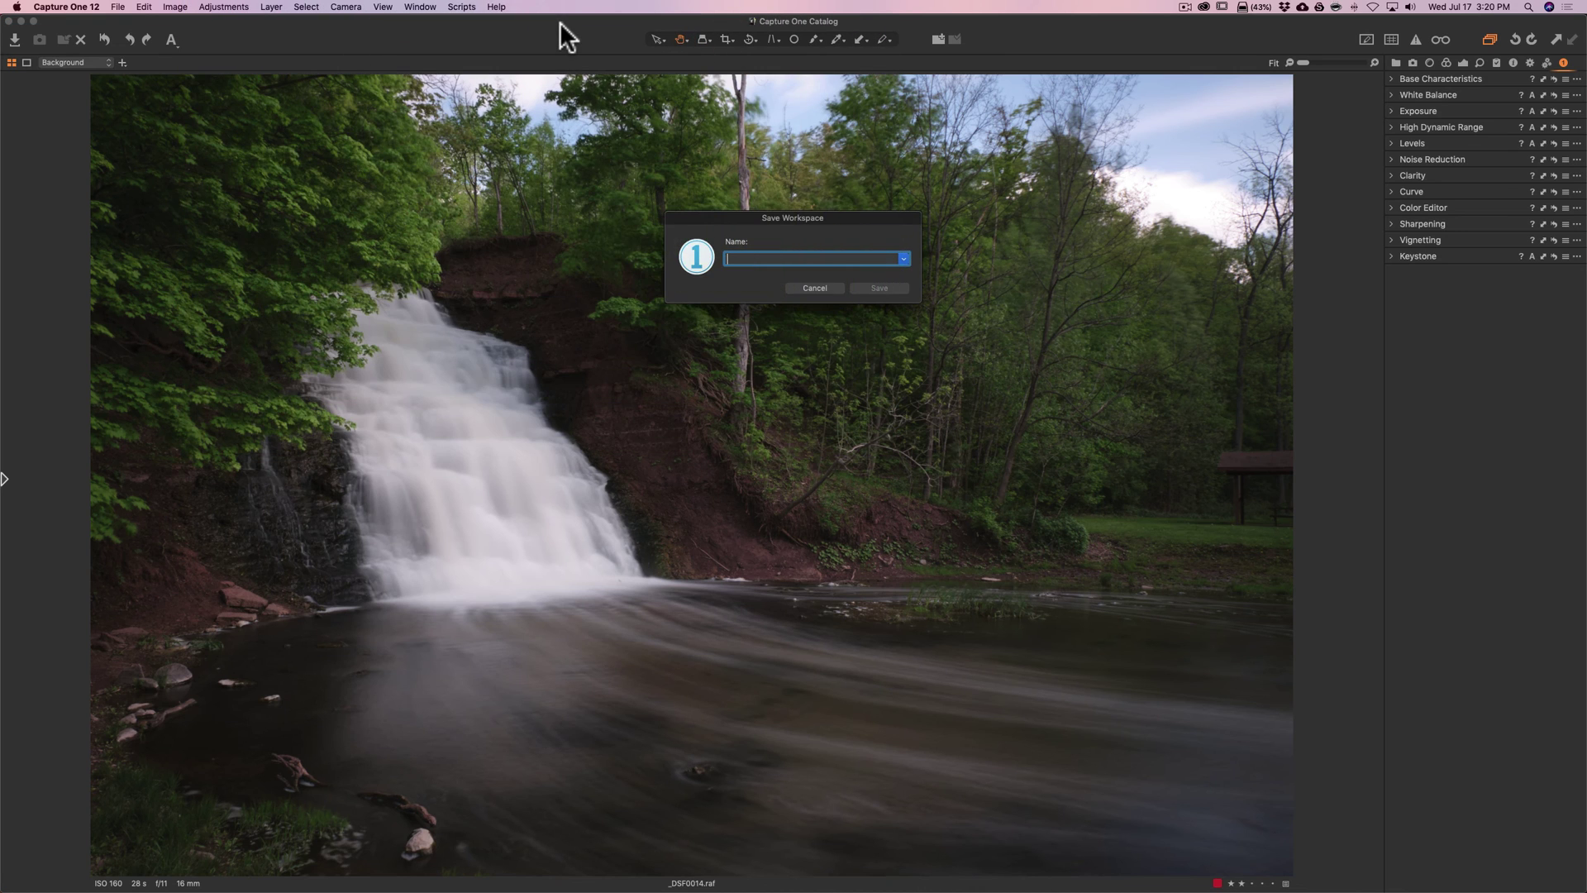
type("Anthony")
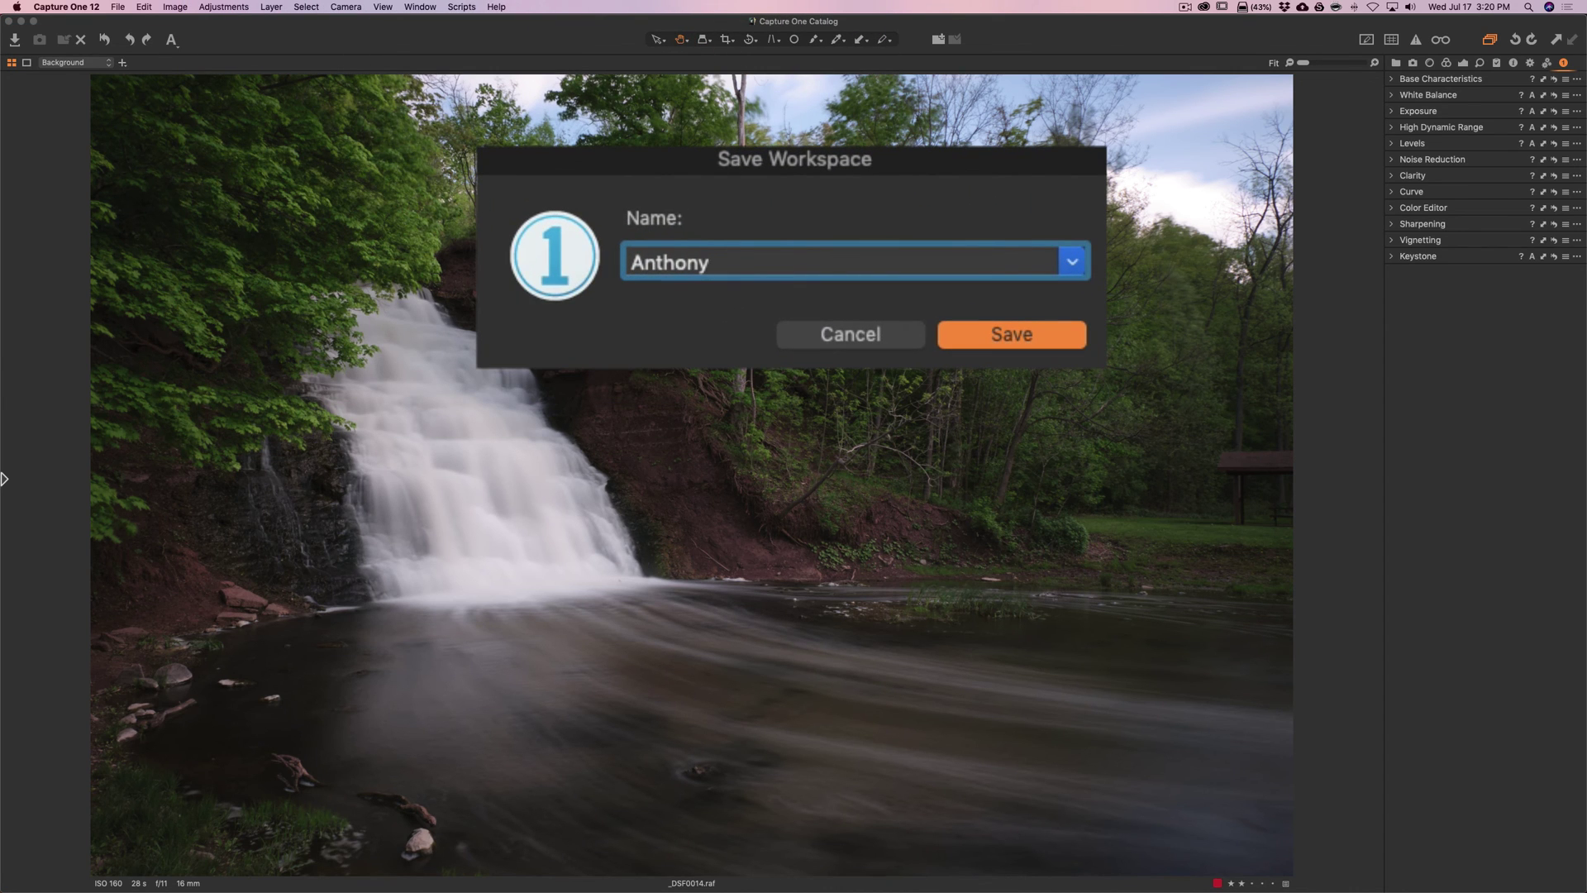
type("'s Color Wor")
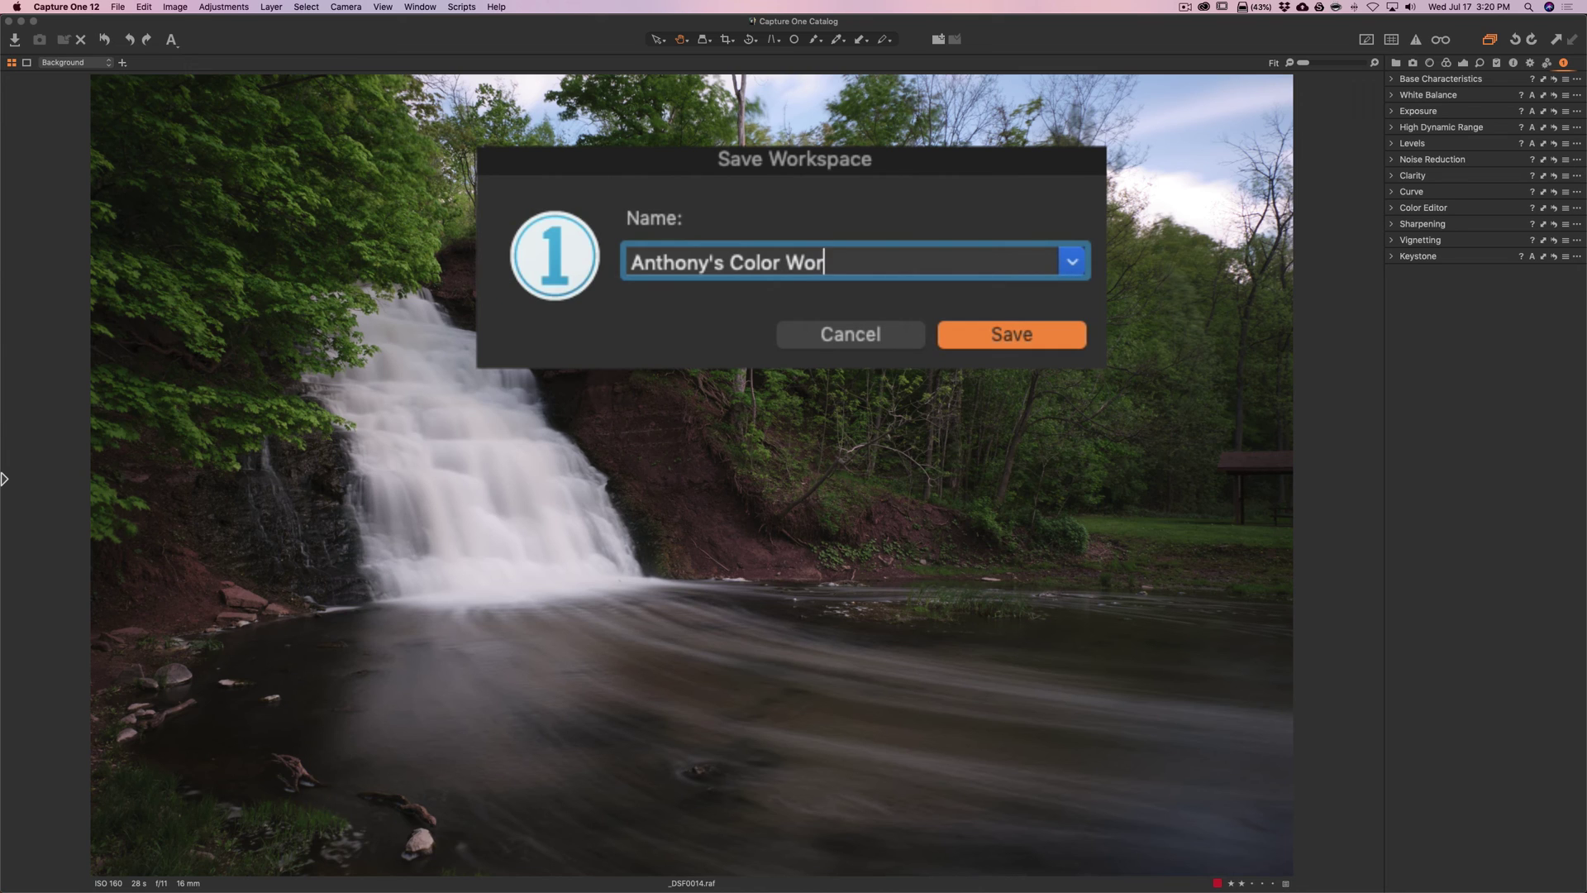
type("k")
key("BackSpace")
key("BackSpace")
key("BackSpace")
key("BackSpace")
key("BackSpace")
key("BackSpace")
key("BackSpace")
key("BackSpace")
key("BackSpace")
key("BackSpace")
type("Work")
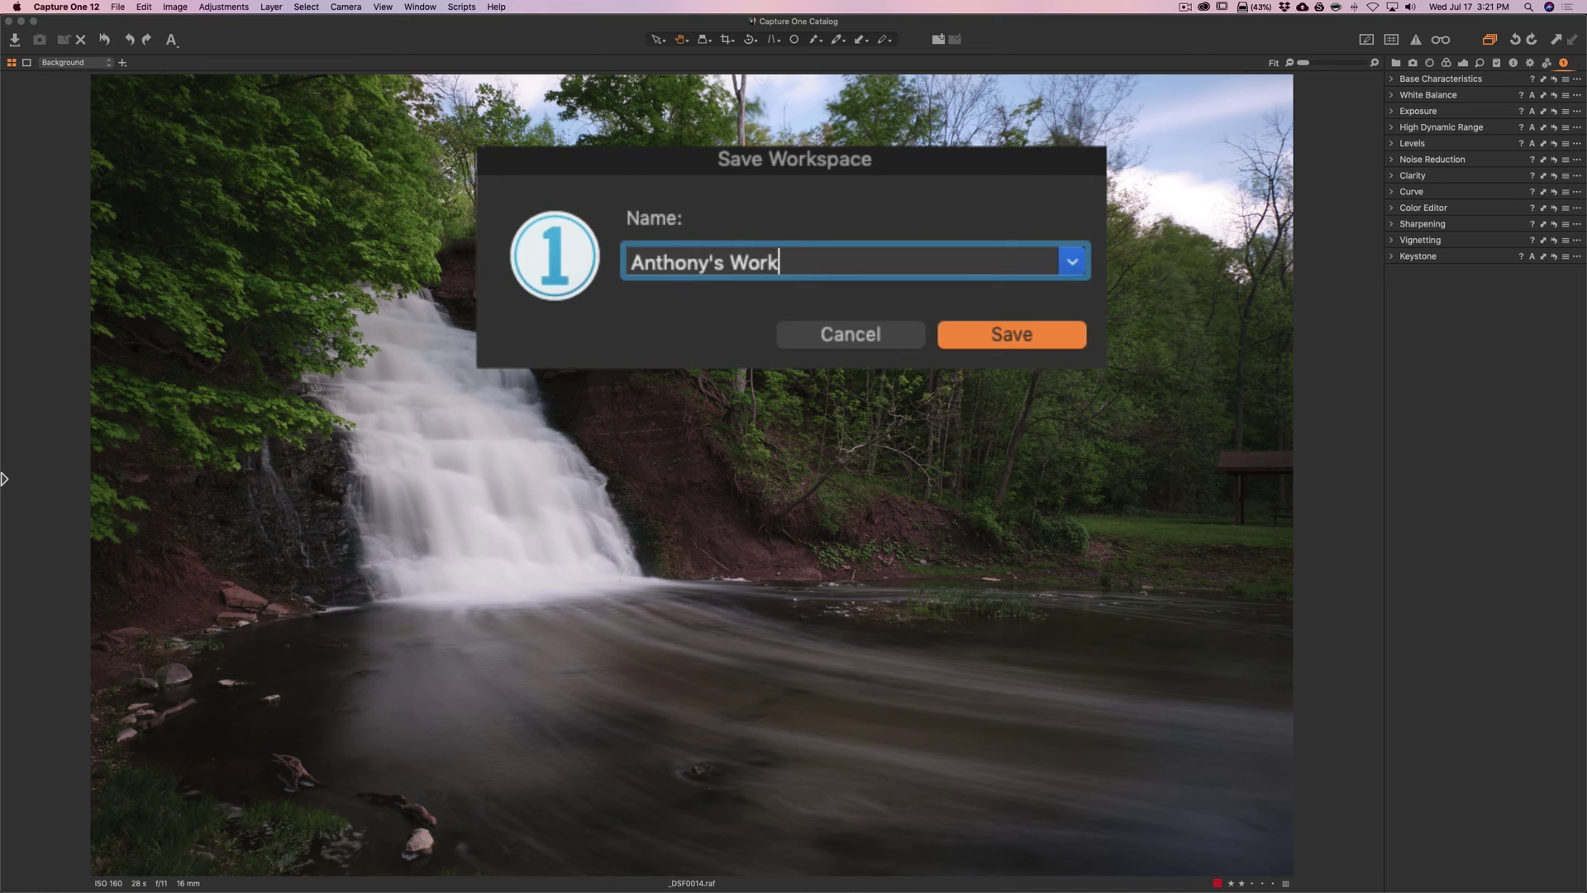
type("space")
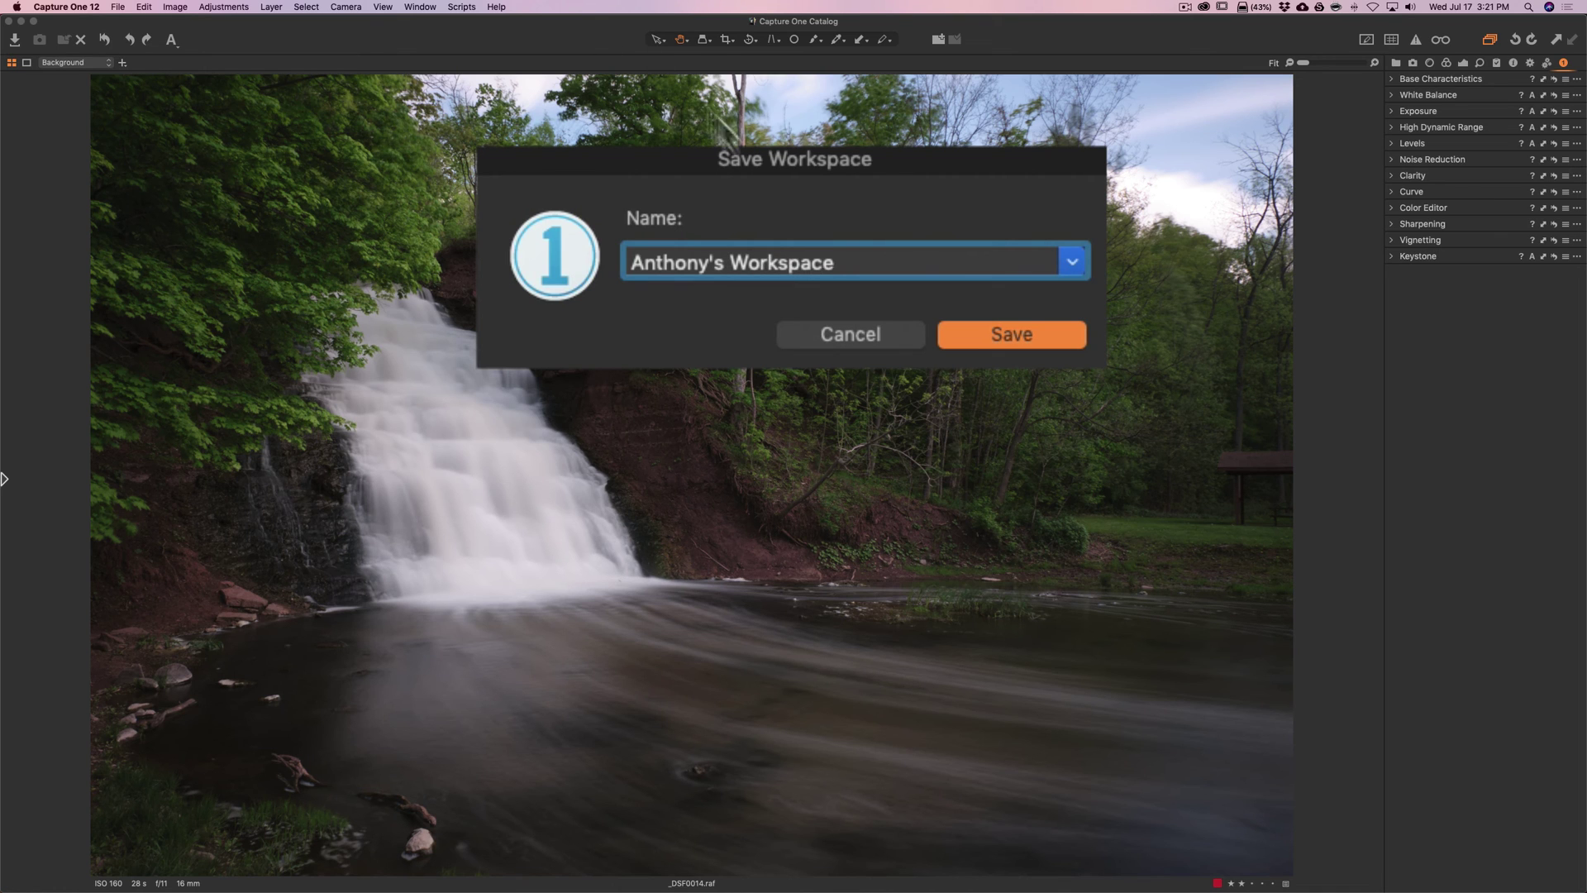
left_click(971, 333)
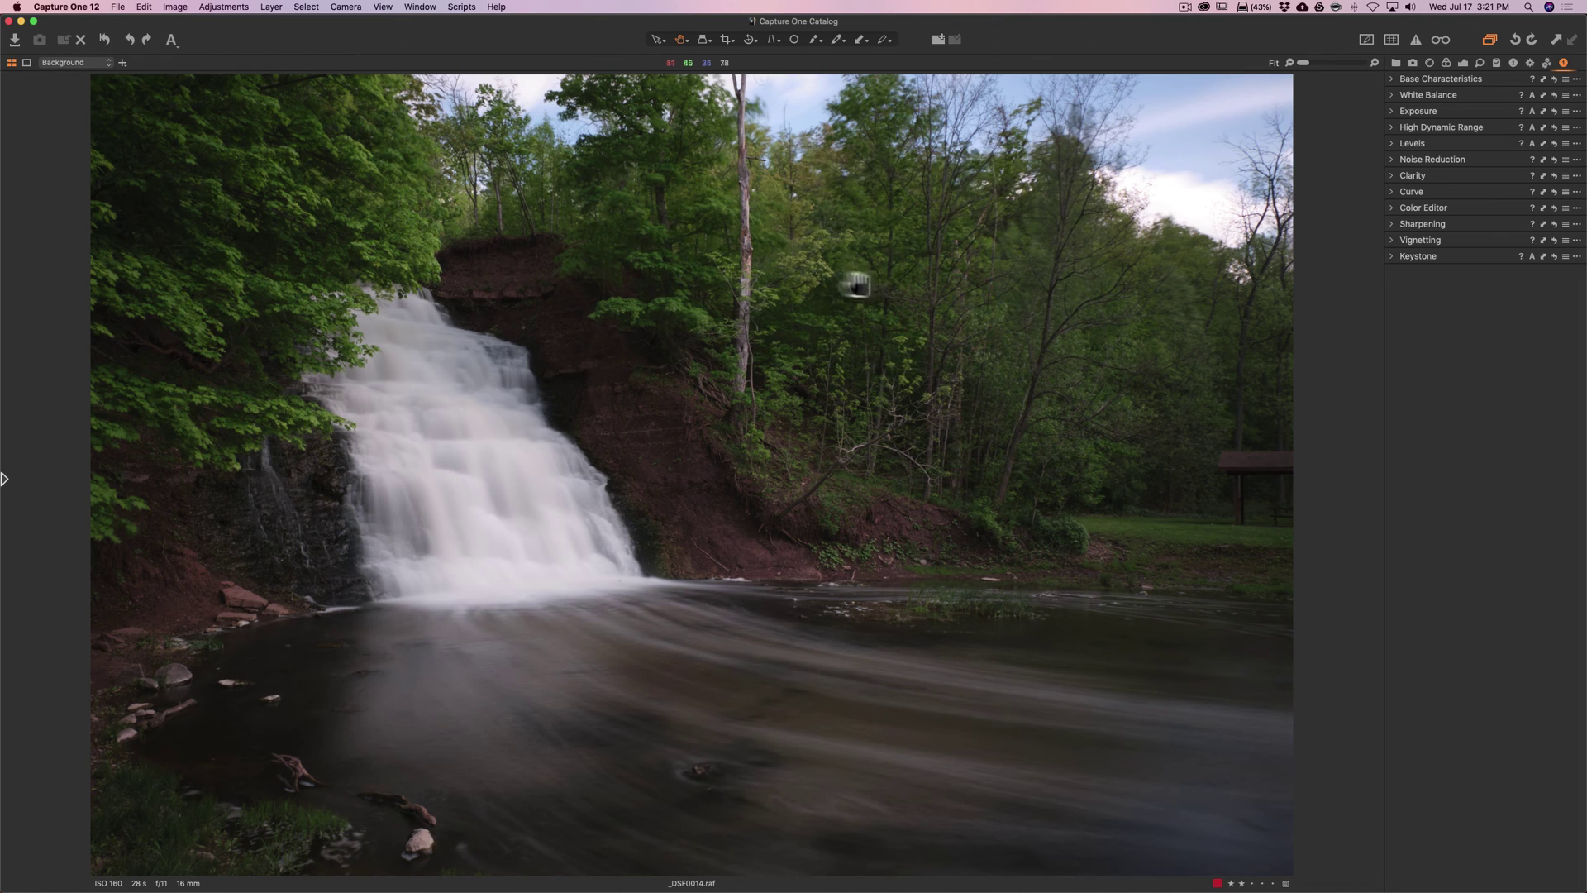
Switch to the Default workspace and view its Library and Color tool tabs.
left_click(428, 7)
mouse_move(428, 23)
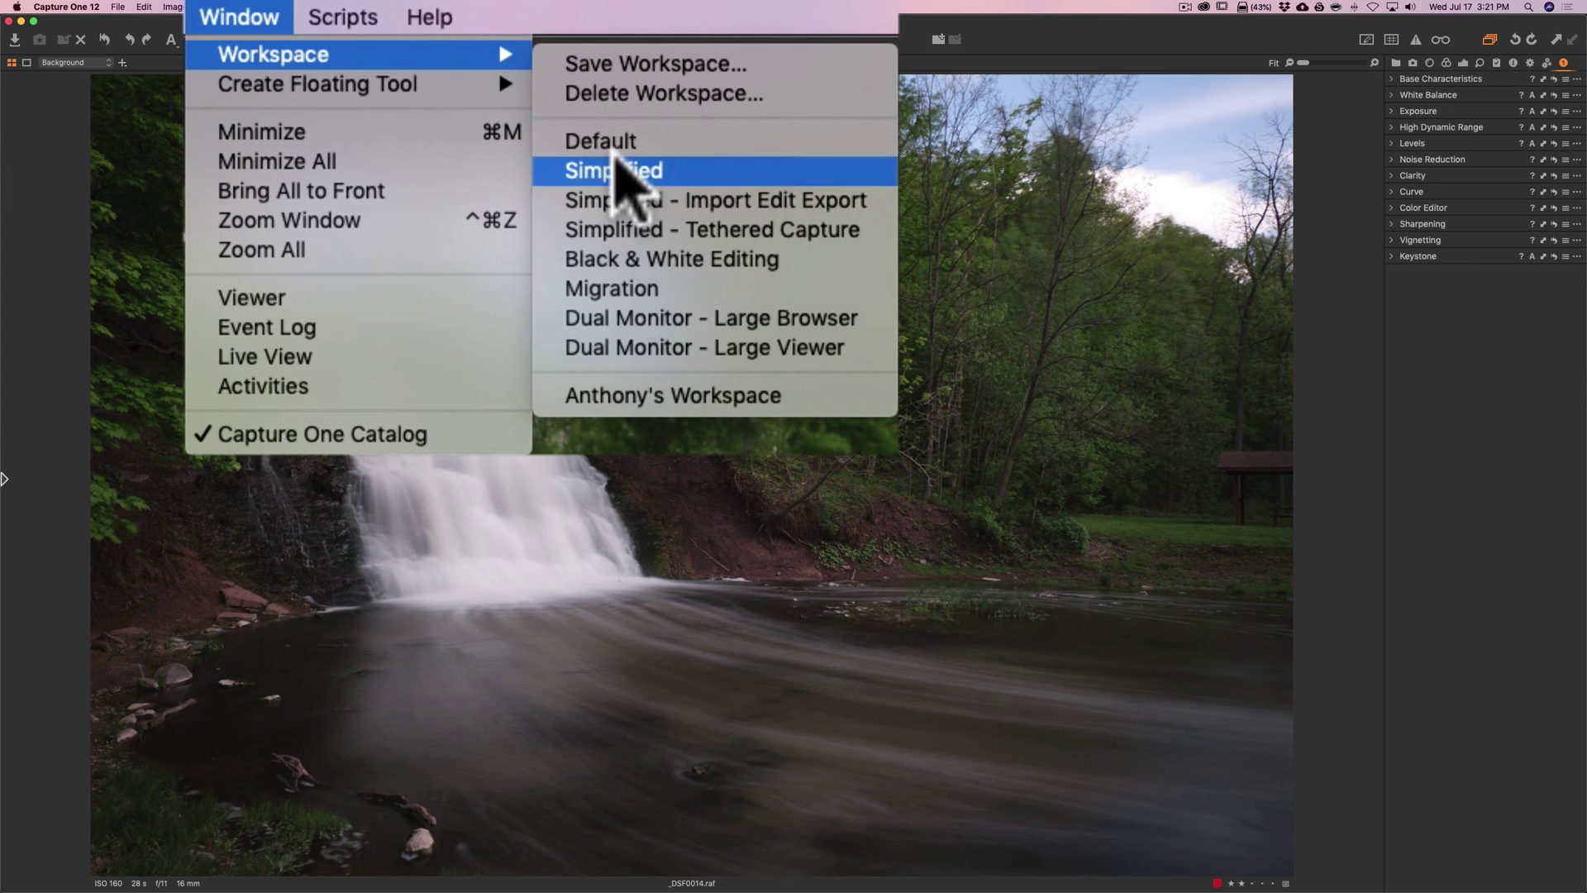
left_click(570, 58)
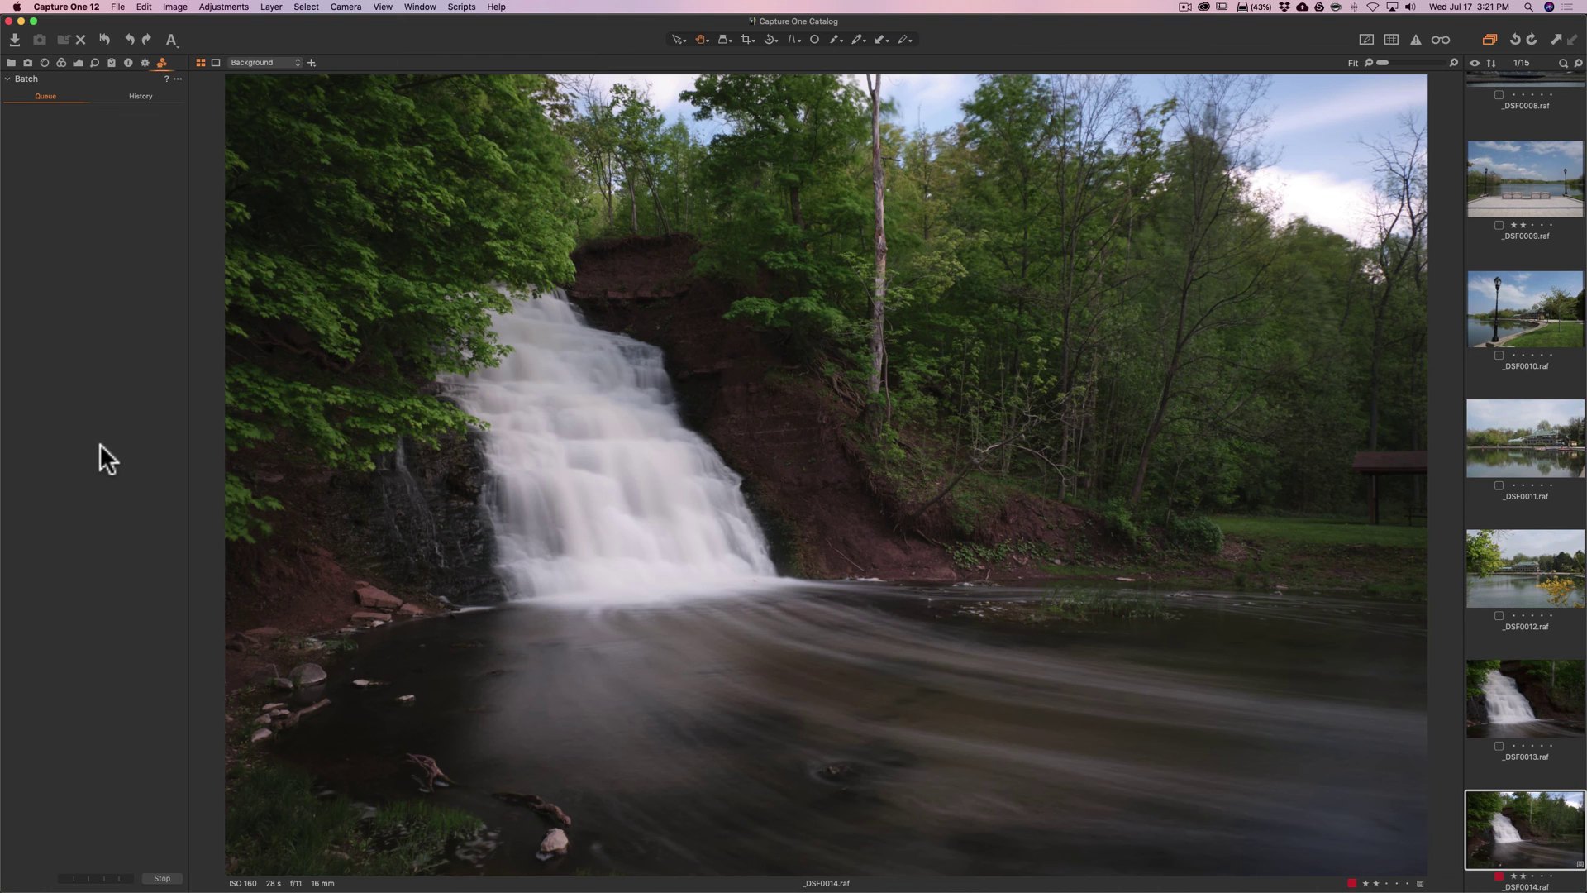
left_click(15, 64)
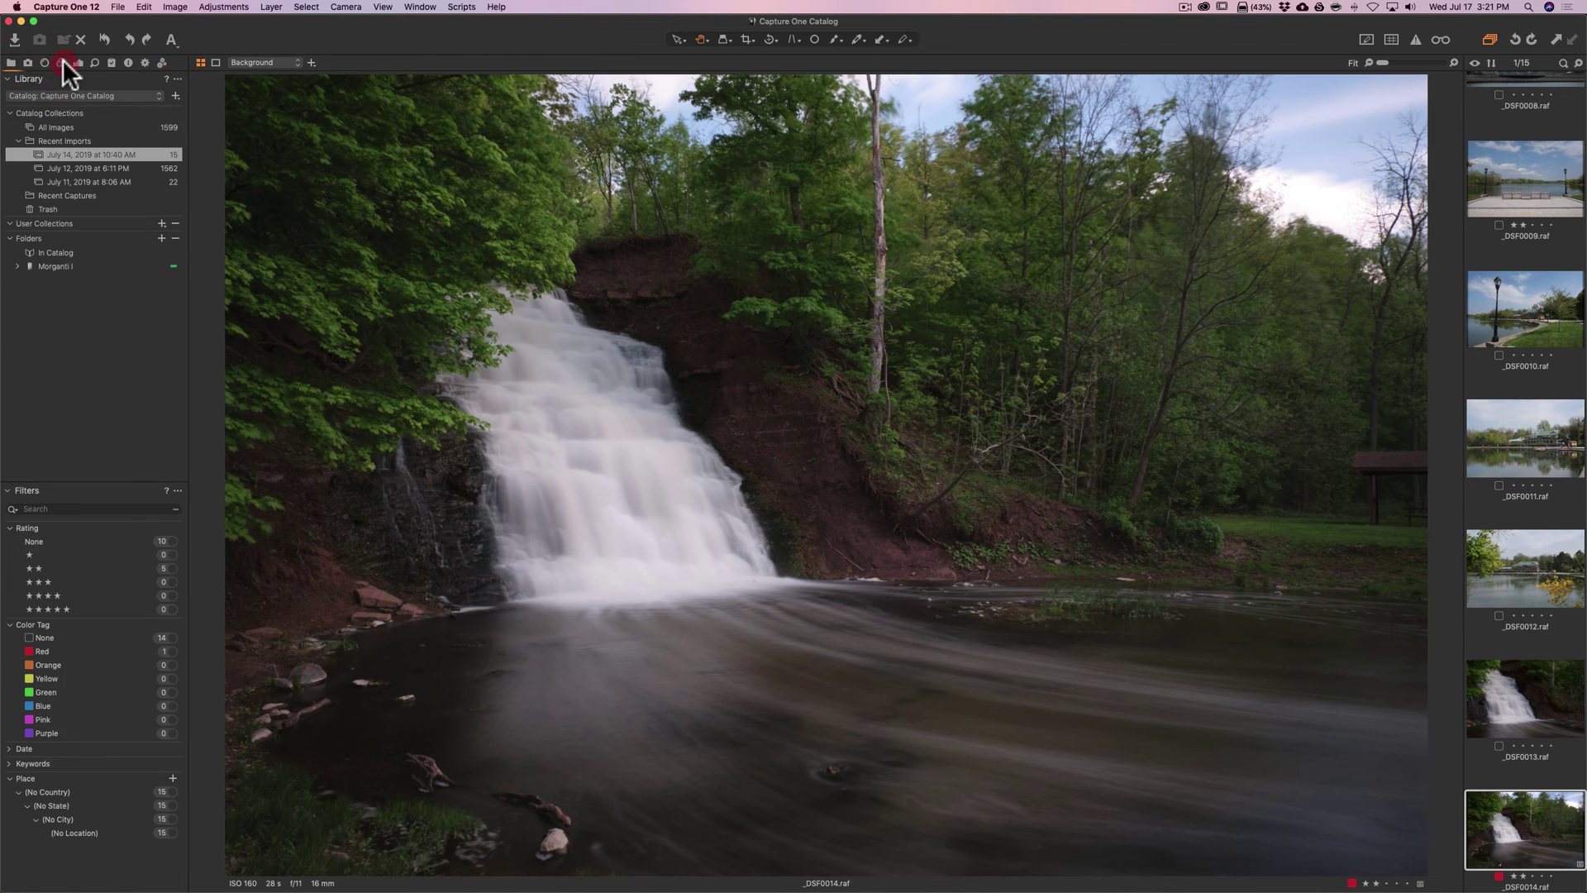
left_click(61, 62)
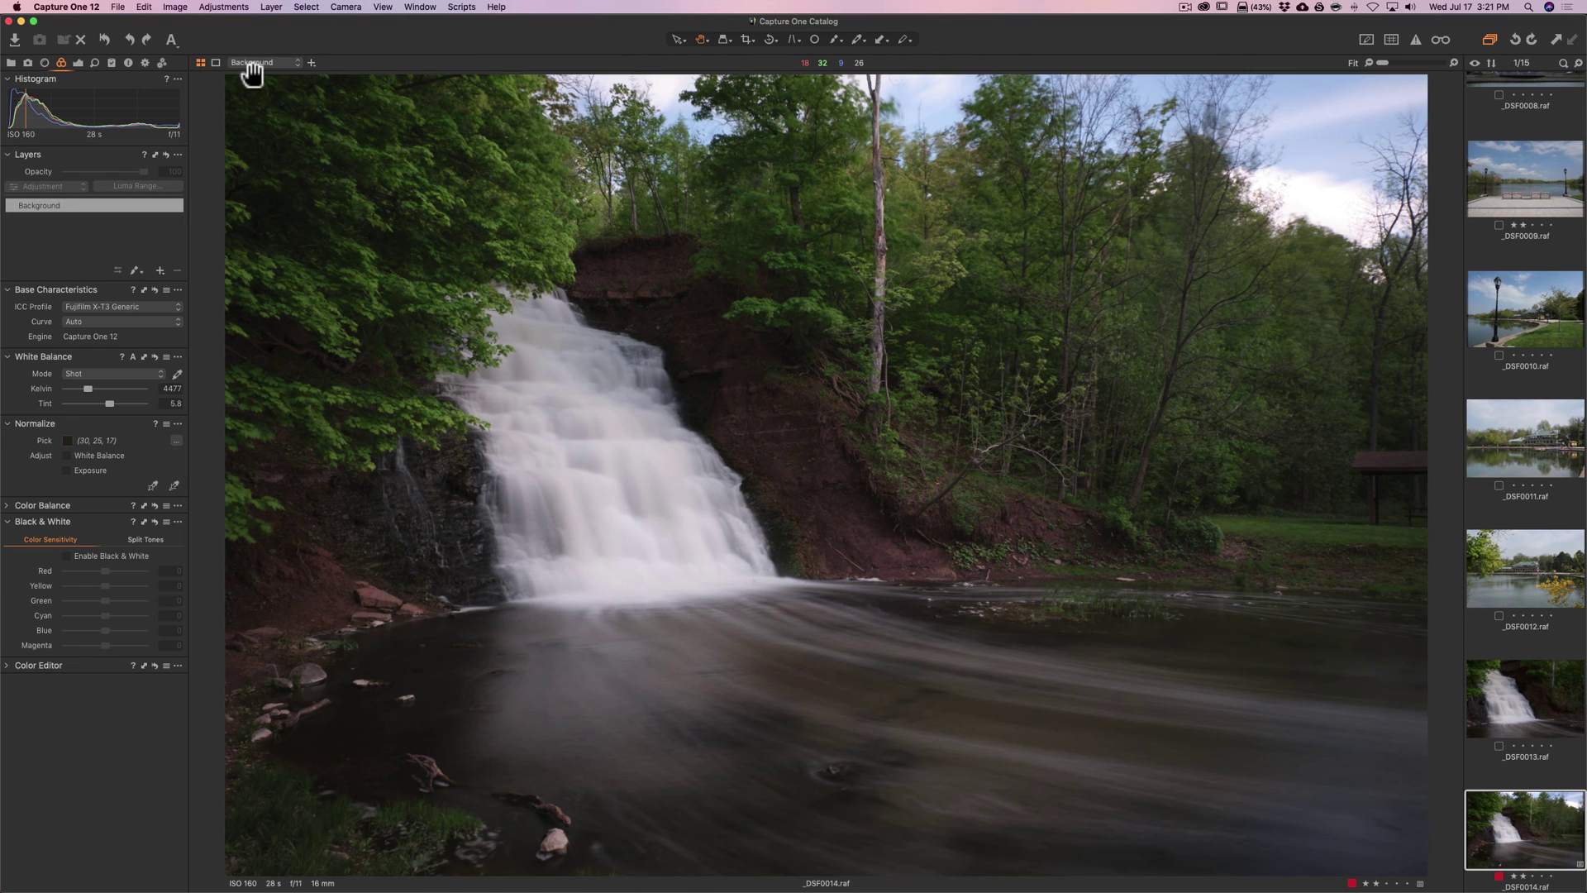
Switch back to the saved custom workspace and reveal its hidden browser.
left_click(420, 7)
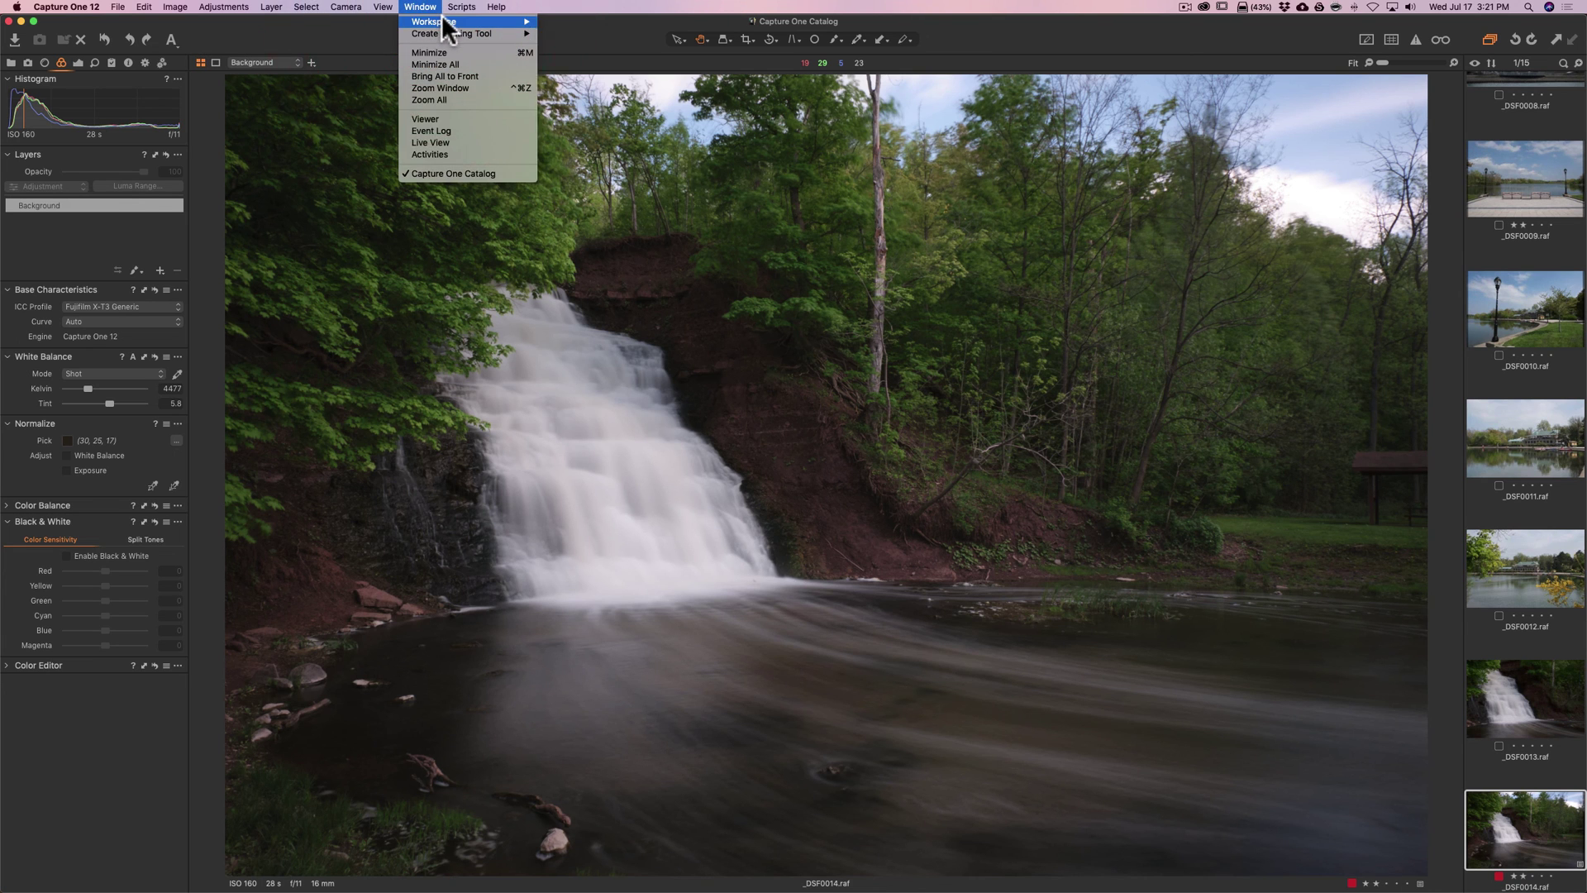
mouse_move(529, 25)
left_click(646, 391)
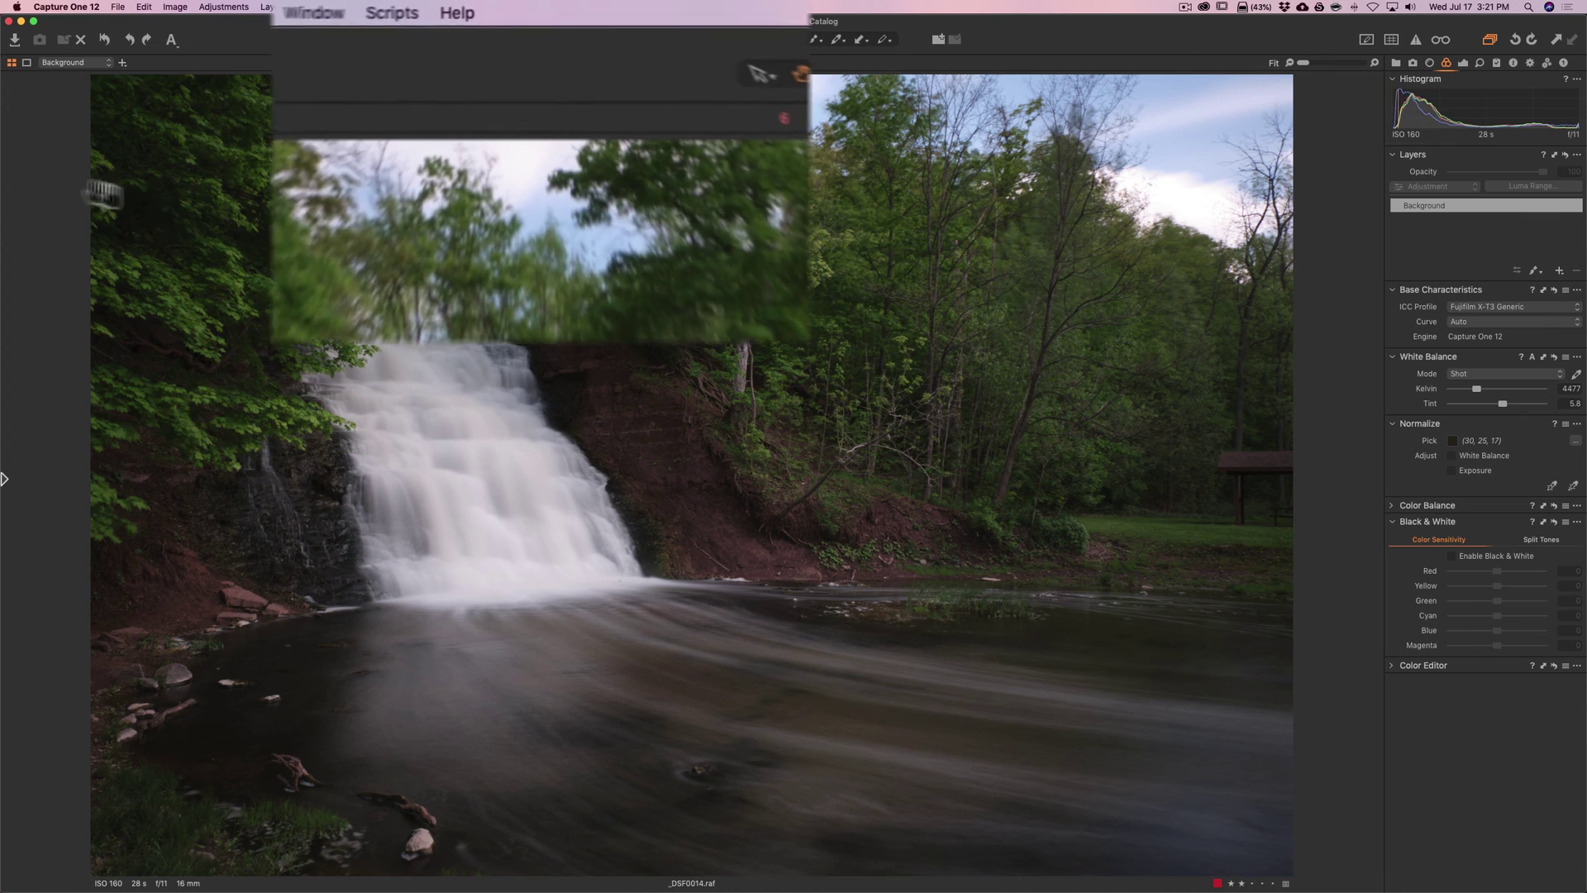
mouse_move(5, 446)
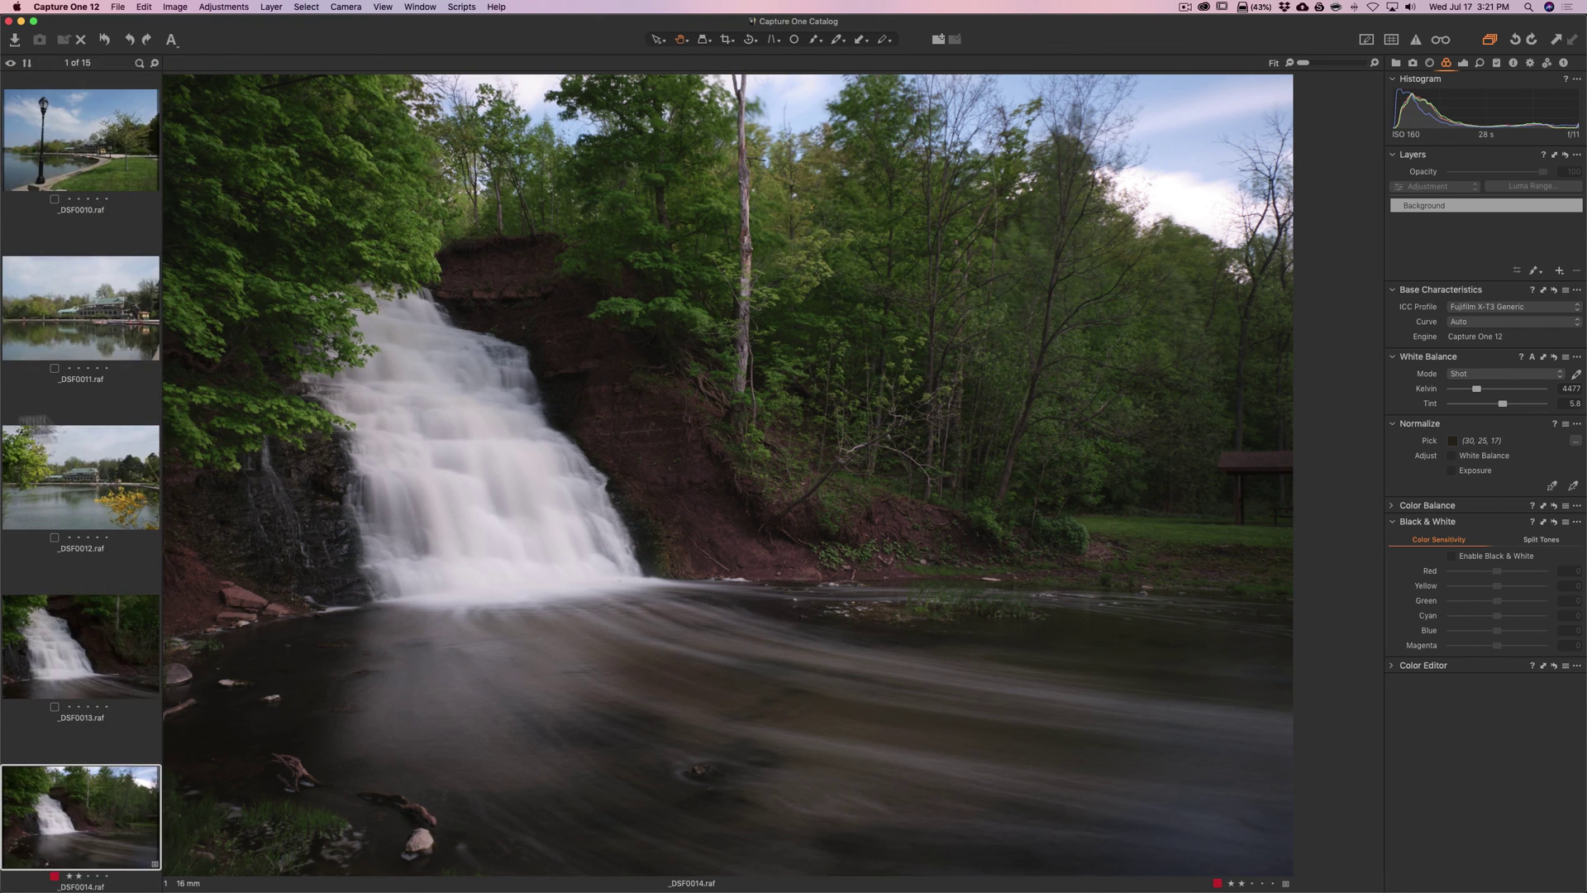